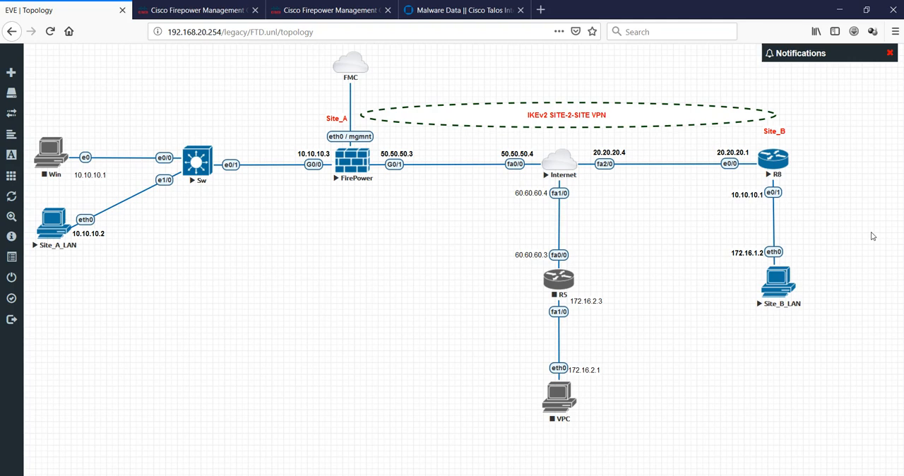
- Change the Site_B_LAN eth0 address label in the topology to 10.10.10.2
click(749, 252)
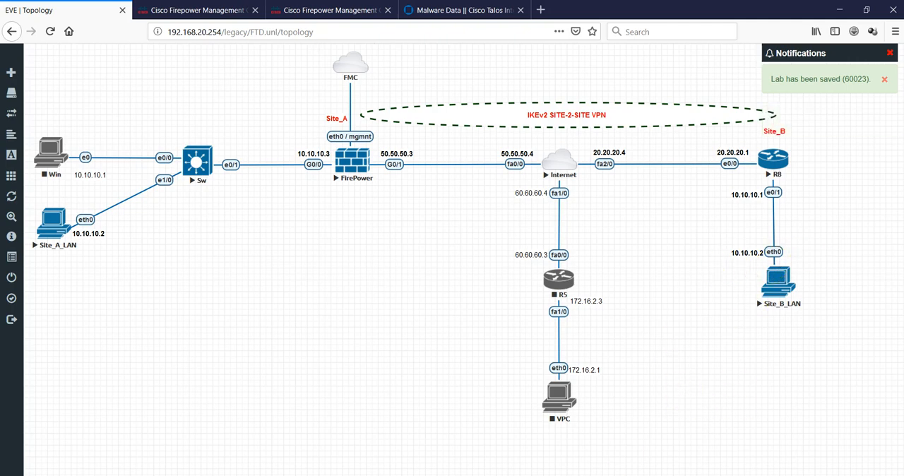
- In the R8 console of the terminal application, assign 10.10.10.1 255.255.255.0 to interface eth0/1
key(alt+Tab)
drag(542, 187, 407, 112)
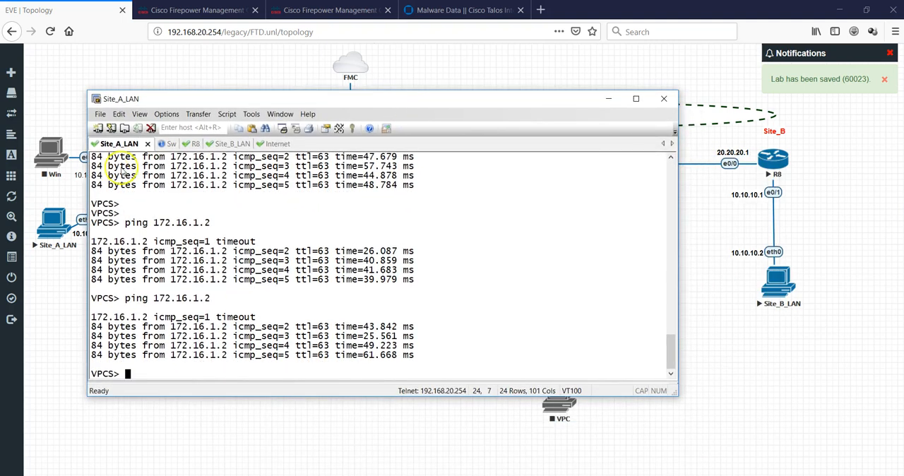
click(192, 143)
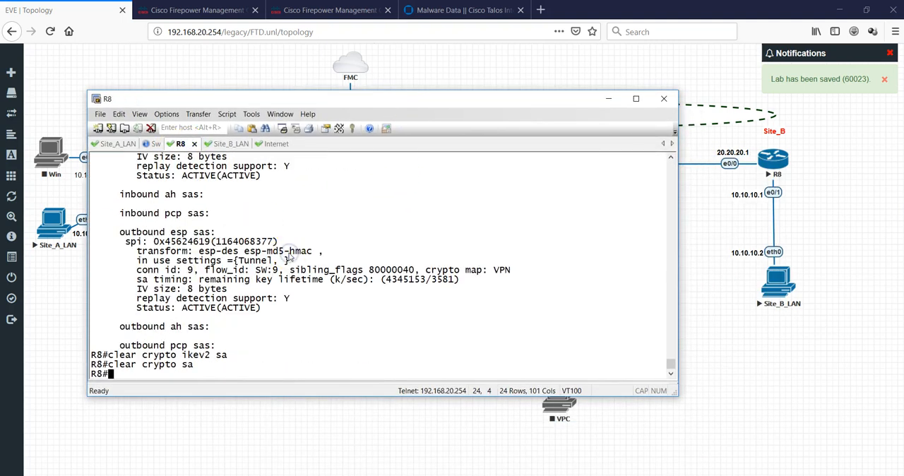
key(Return)
text(config t)
key(Return)
text(int eth0/1)
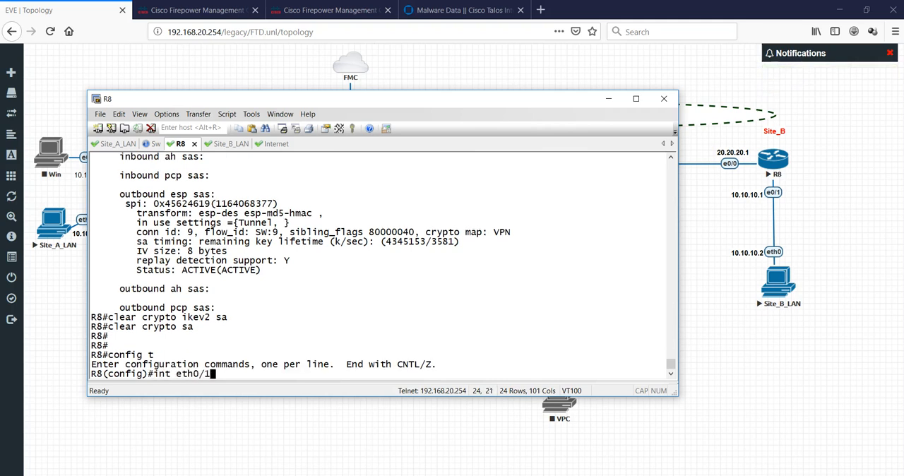
key(Return)
text(ip addr)
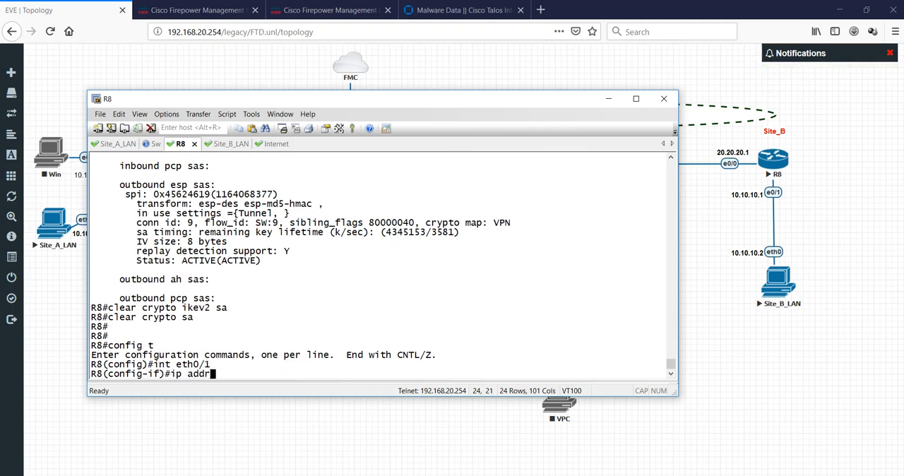
text(ess 10.10.10.1 255.)
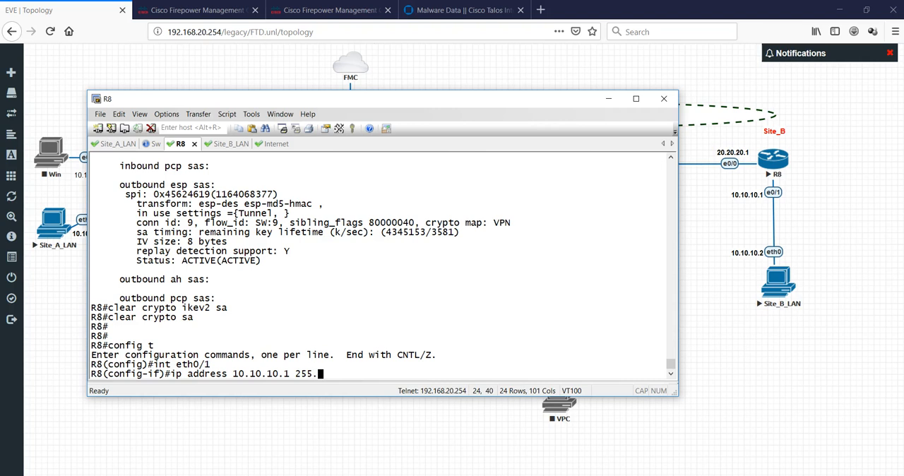
text(255.255.0)
key(Return)
key(Return)
- Enable the eth0/1 interface with "no sh" and exit interface configuration mode on R8
text(no shtu)
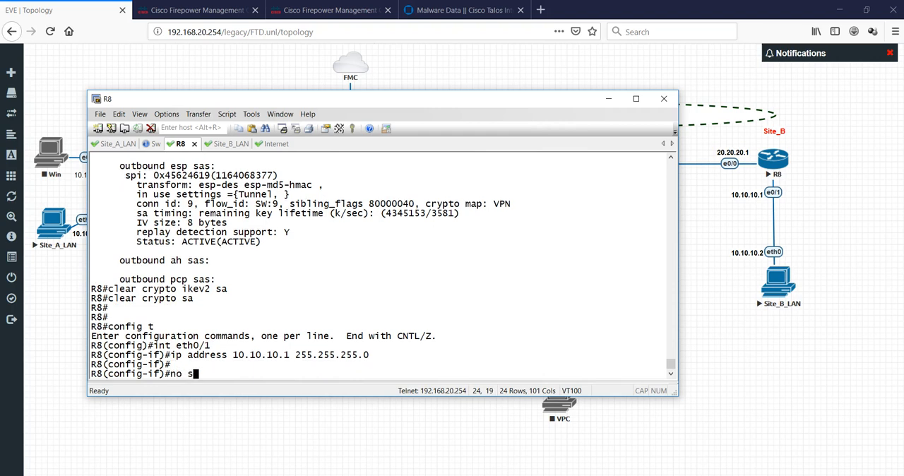
key(BackSpace)
key(BackSpace)
key(Return)
text(exit)
key(Return)
key(Return)
key(Return)
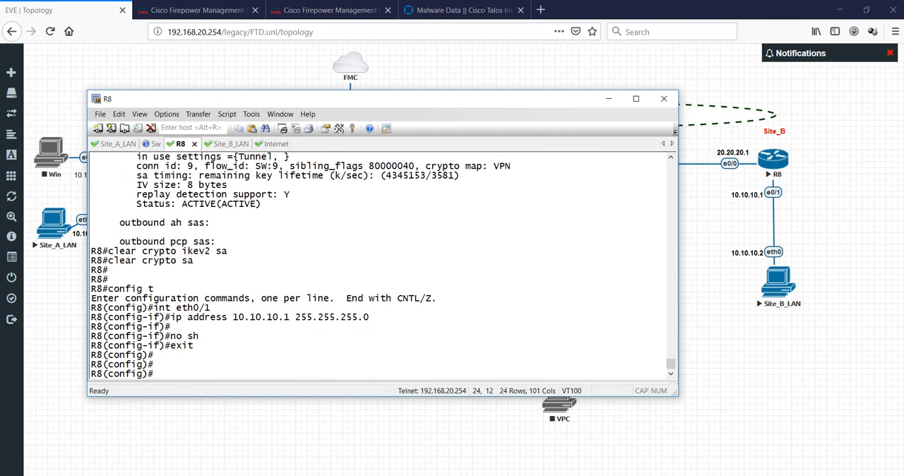
- Show R8's brief IP interface summary from configuration mode with "do sh ip int br"
text(do sh ip int br)
key(Return)
key(Return)
key(Return)
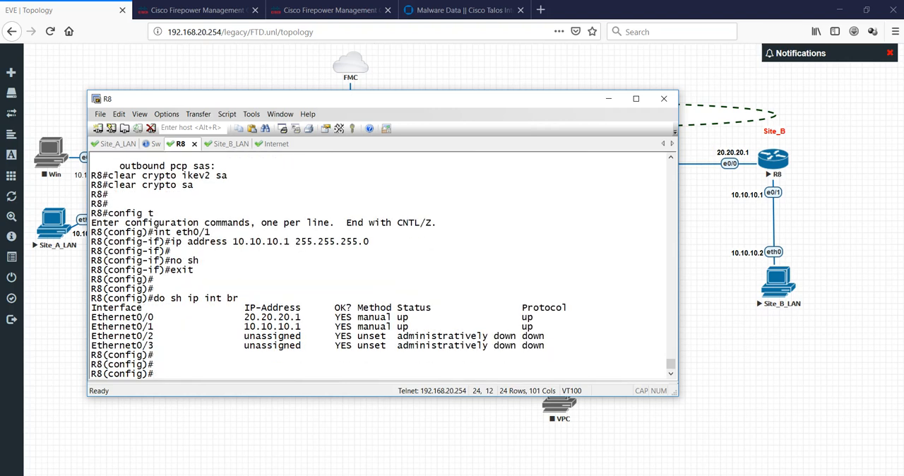
- In the Site_B_LAN console, set the host's address to 10.10.10.2/24 with gateway 10.10.10.1
click(220, 143)
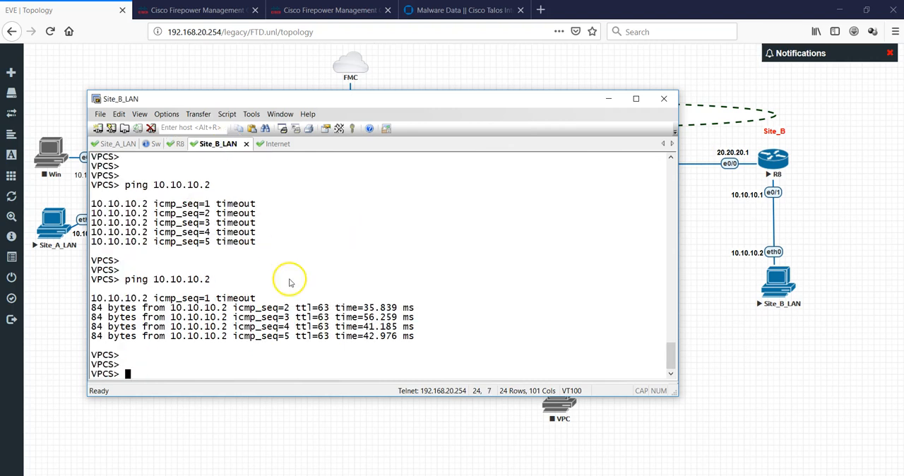
key(Return)
key(Return)
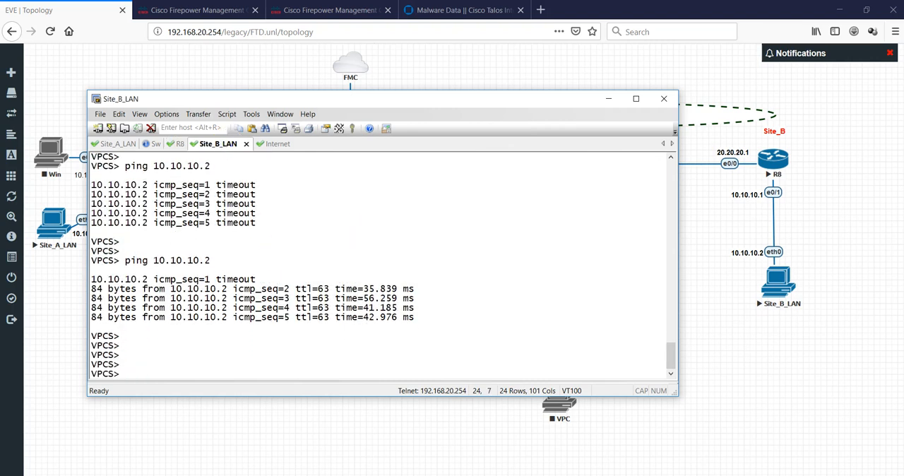
text(ip 10.10.10.2/24 10.10.10.1)
key(Return)
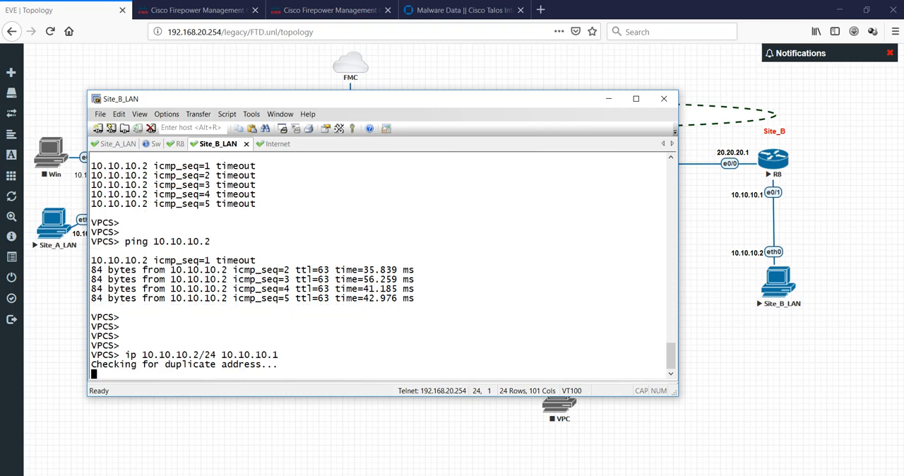
- Ping the gateway 10.10.10.1 from Site_B_LAN to test local connectivity
text(ping )
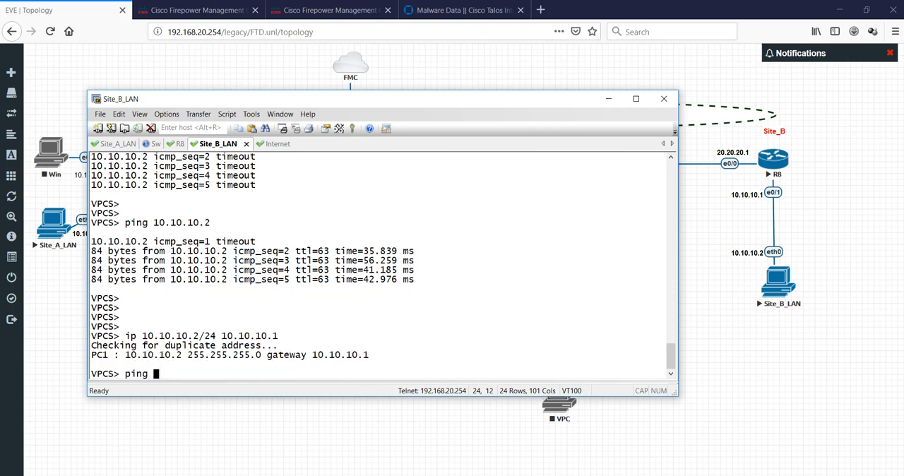
text(10.10.10.10.)
key(Return)
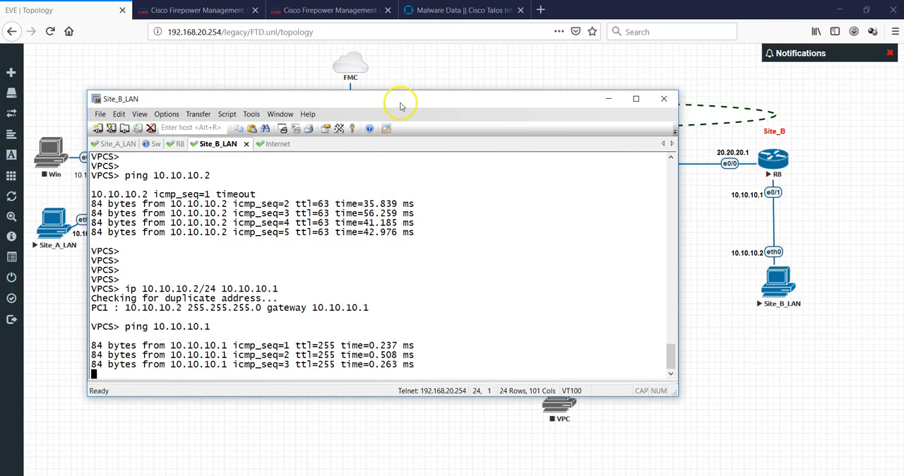
- Leave configuration mode on R8 and display its IP routing table with "sh ip route"
click(179, 144)
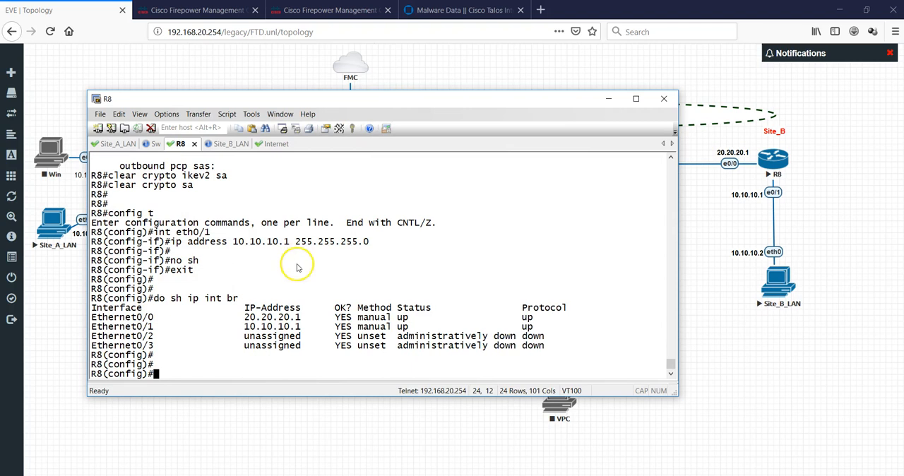
text(exit)
key(Return)
key(Return)
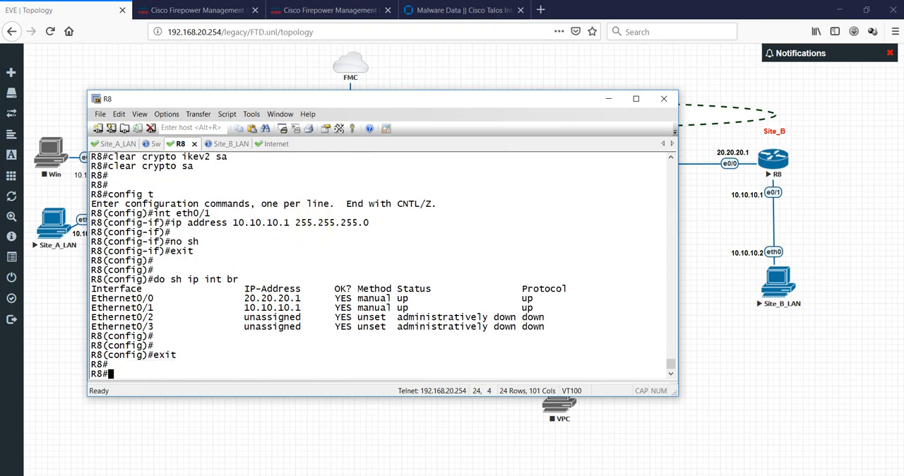
text(sh ip route)
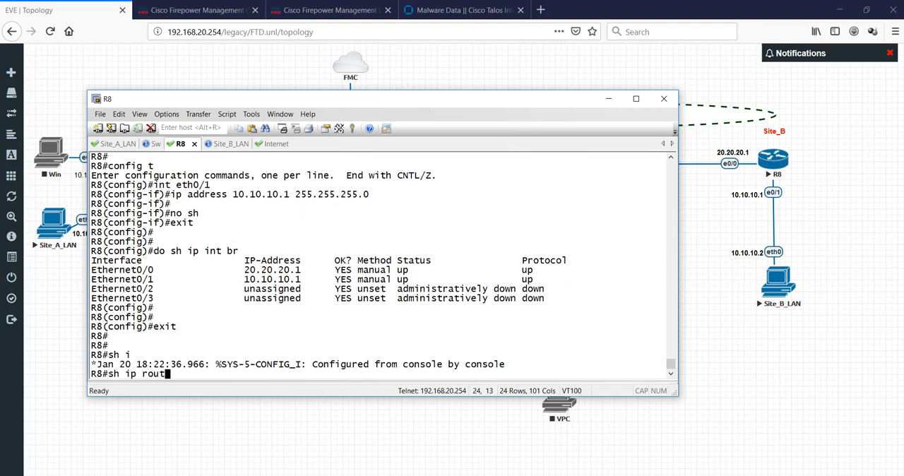
key(Return)
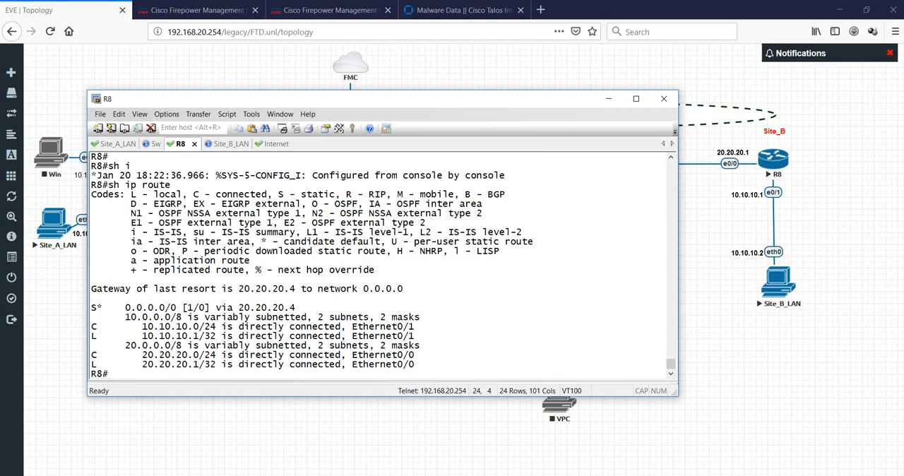
- Switch to the NAT policy in Cisco Firepower Management Center and open the static Inside-to-Outside rule for editing
click(610, 98)
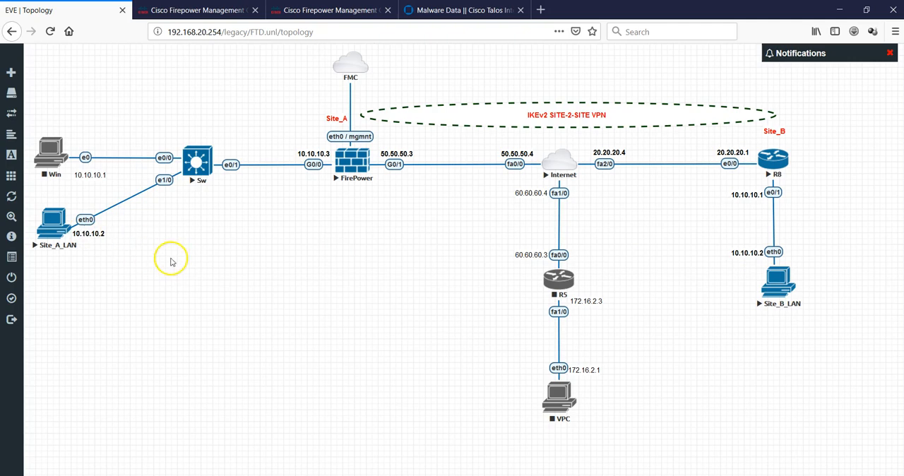
click(212, 13)
click(280, 7)
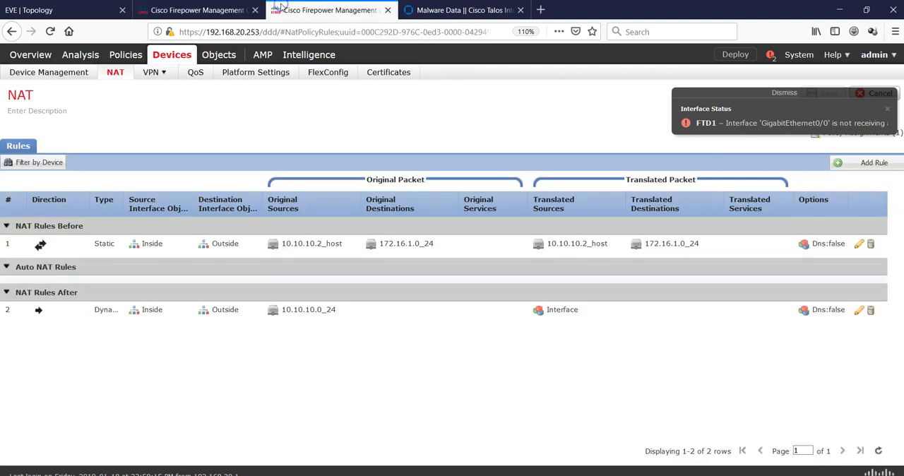
click(763, 93)
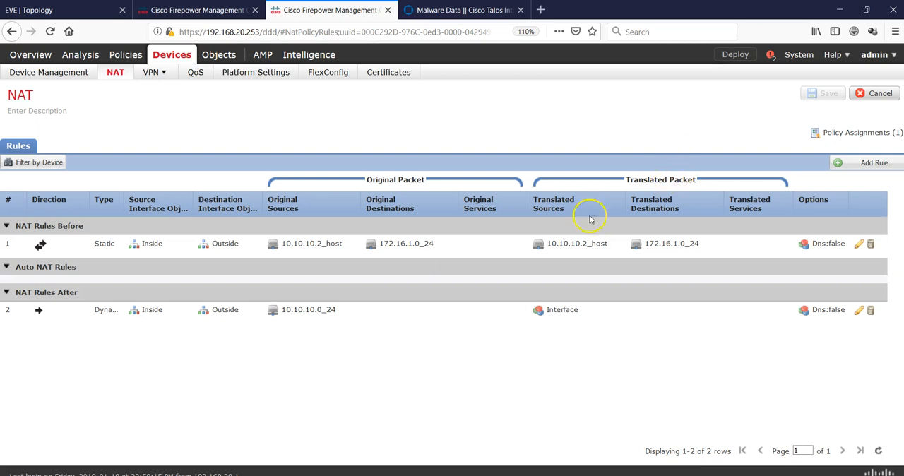
click(859, 245)
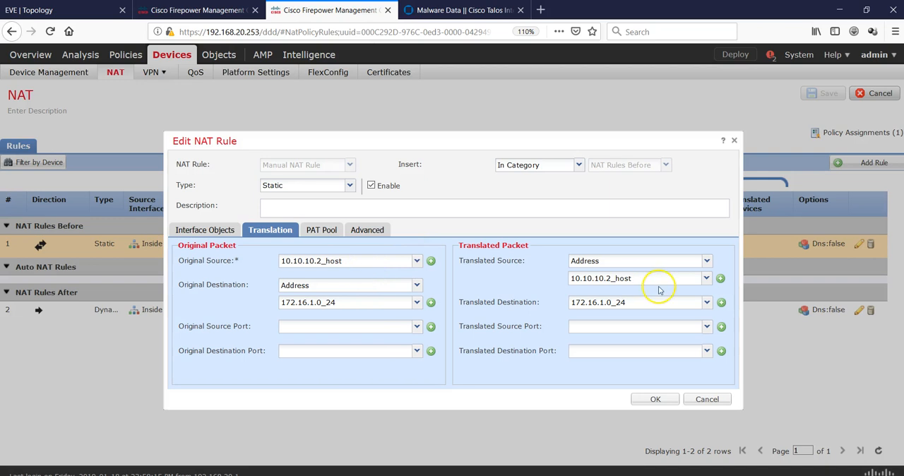
- Create a network object named 192.168.1.0_24 for network 192.168.1.0/24 from the rule's translated source setting
click(707, 279)
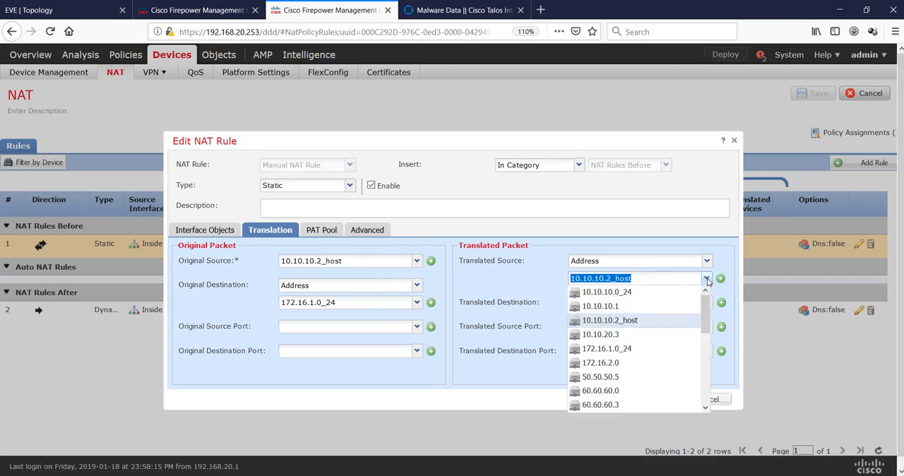
click(720, 278)
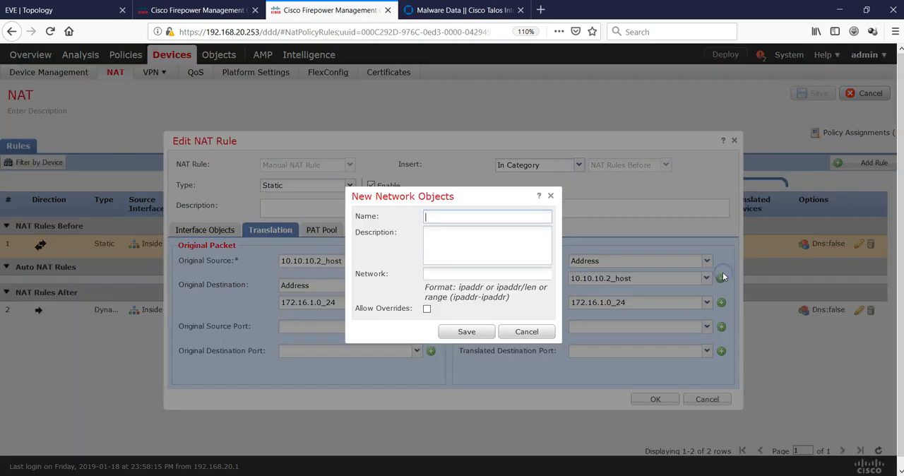
click(468, 215)
key(BackSpace)
key(BackSpace)
key(BackSpace)
key(BackSpace)
key(BackSpace)
key(BackSpace)
key(BackSpace)
key(BackSpace)
key(BackSpace)
key(BackSpace)
key(BackSpace)
key(BackSpace)
key(BackSpace)
key(BackSpace)
key(BackSpace)
click(467, 275)
text(192.168.1.0/24)
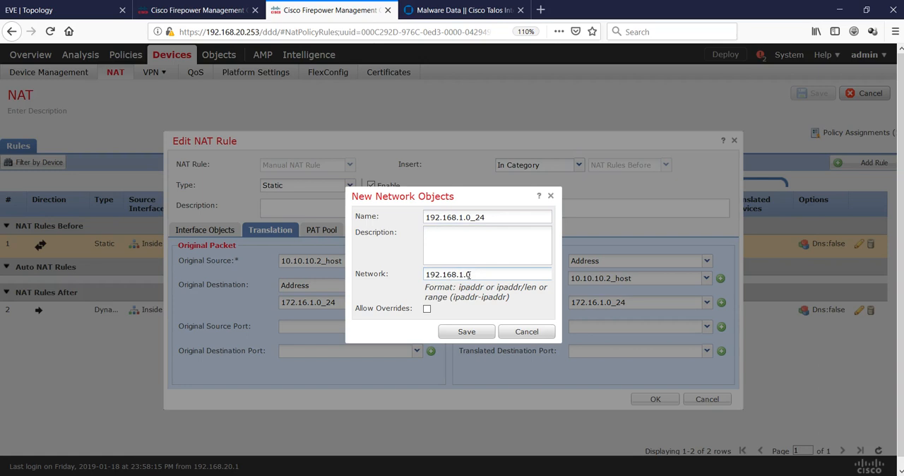
click(466, 332)
- Set the NAT rule's original source to 10.10.10.0_24 and its translated source to 192.168.1.0_24
click(418, 260)
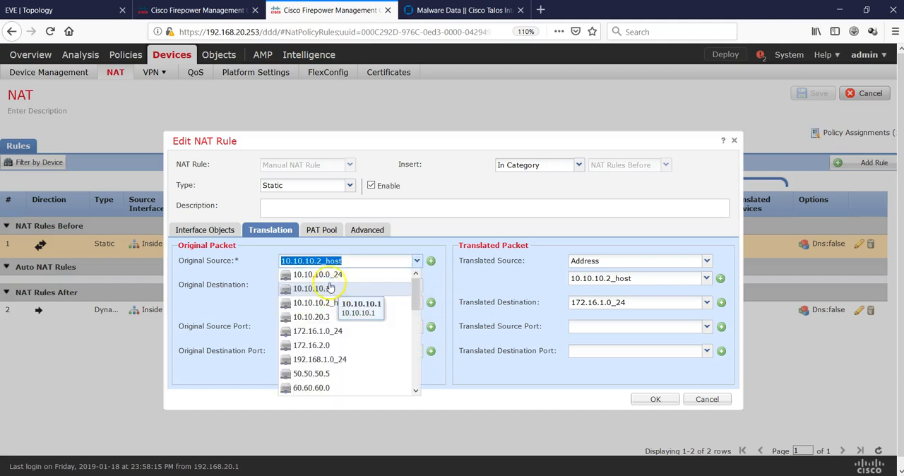
click(340, 277)
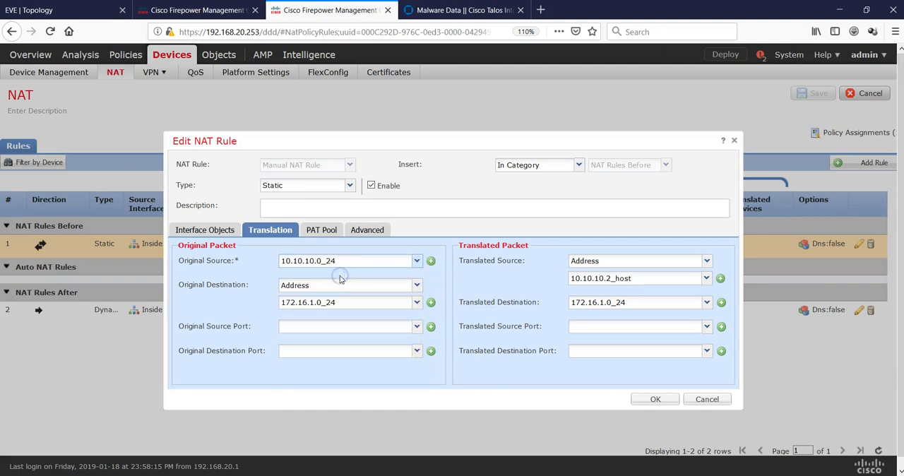
click(707, 279)
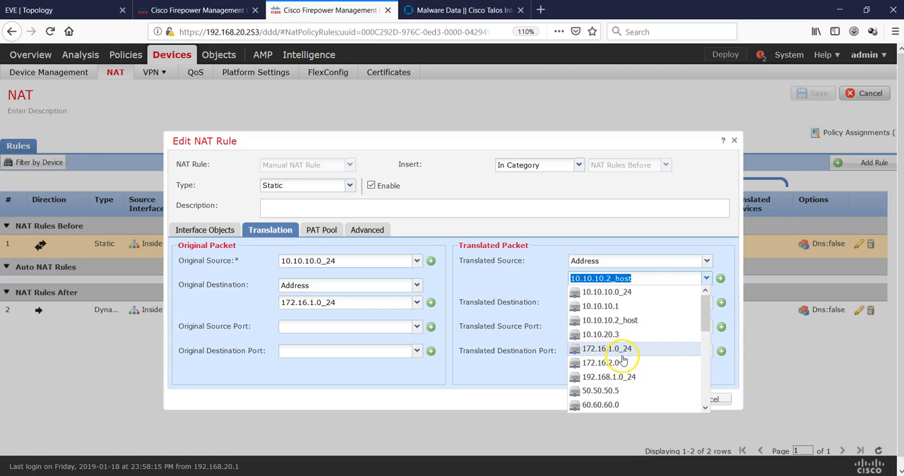
click(631, 378)
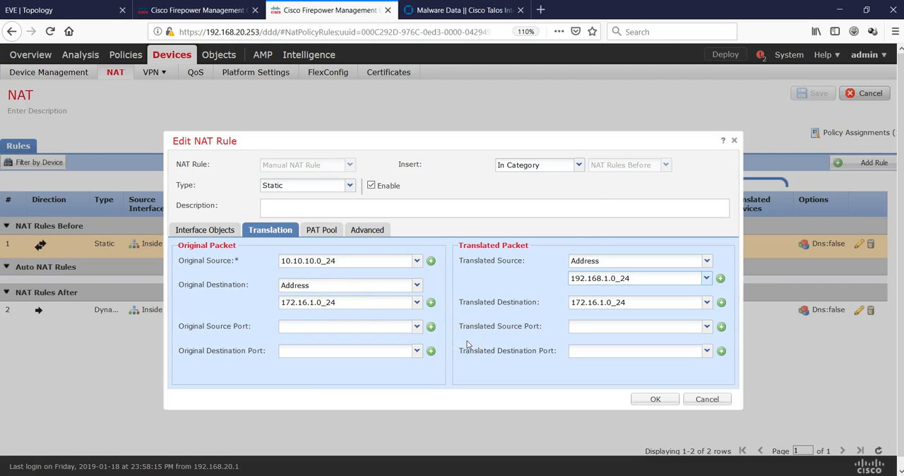
- Create a network object named 192.168.2.0_24 for network 192.168.2.0/24 from the rule's original destination setting
click(429, 304)
click(433, 301)
text(192.168.2.0_24)
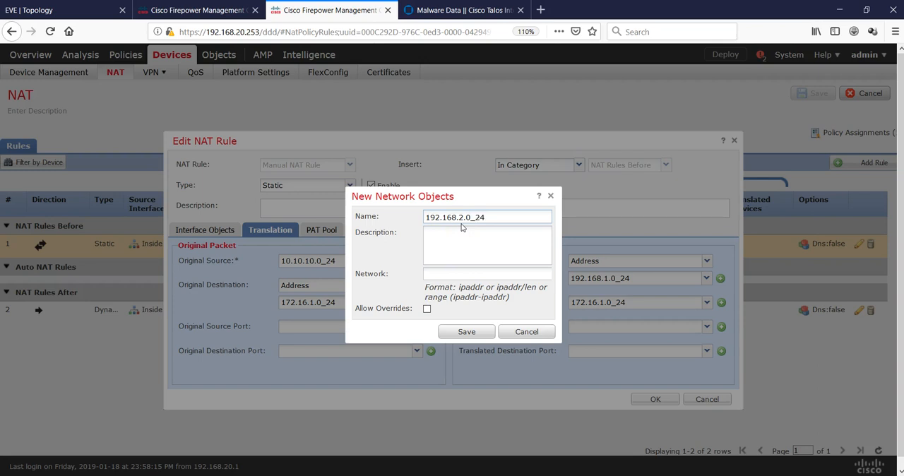
click(461, 273)
text(192.168.2.0/24)
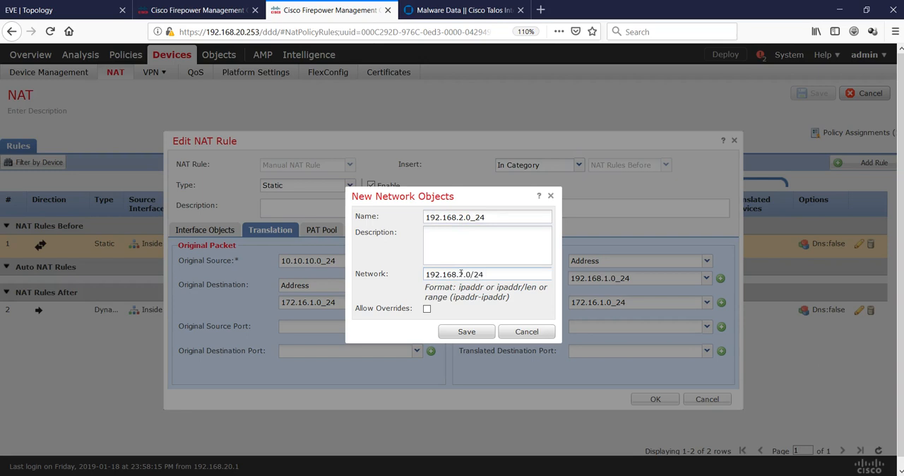
click(462, 331)
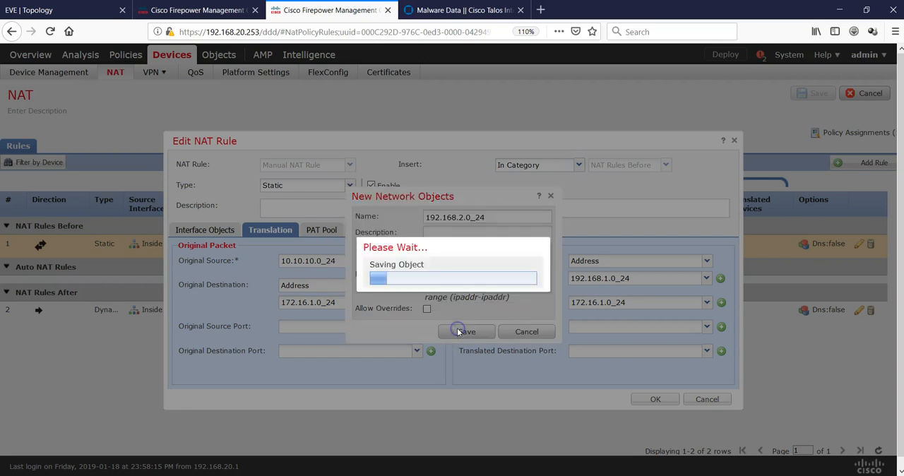
- Set both the original and translated destination of the static NAT rule to 192.168.2.0_24, and save the NAT policy
click(416, 302)
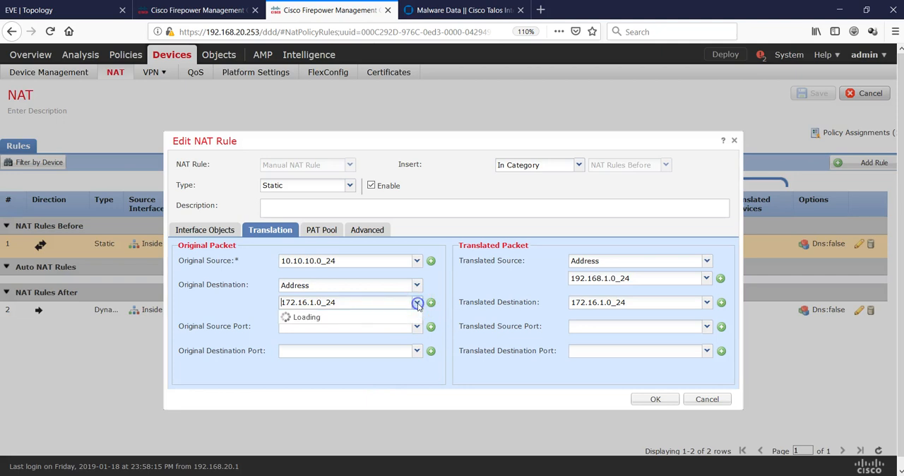
click(343, 414)
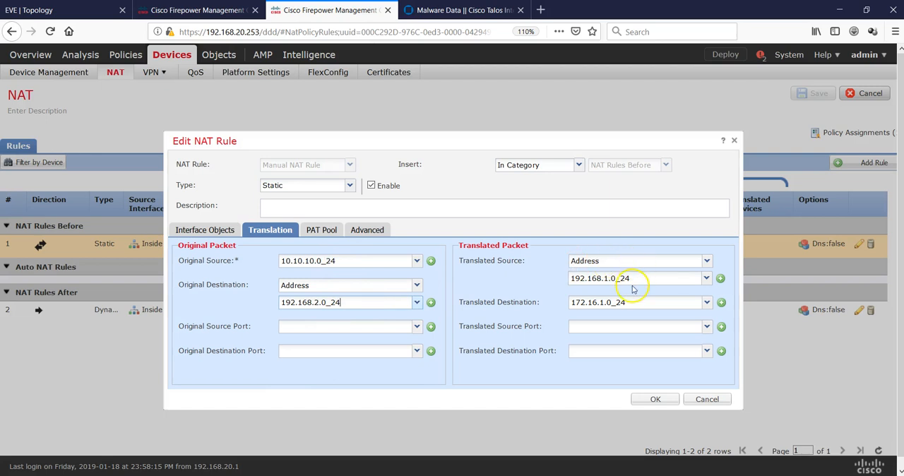
click(705, 303)
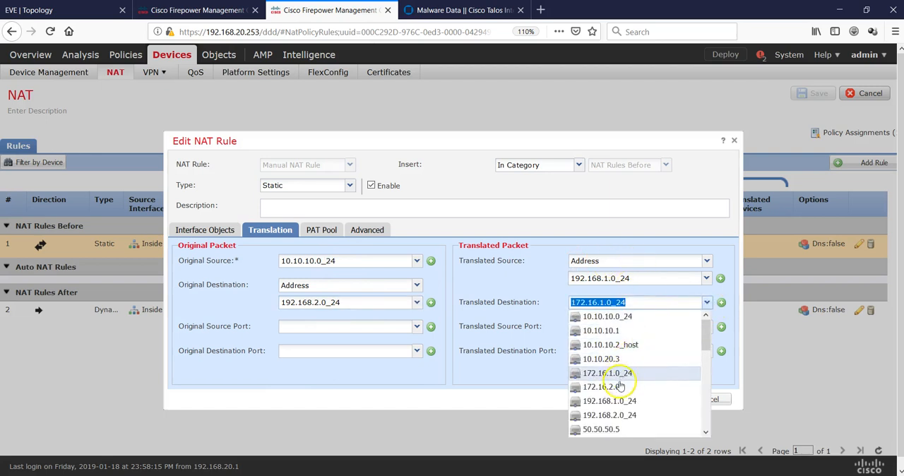
click(620, 414)
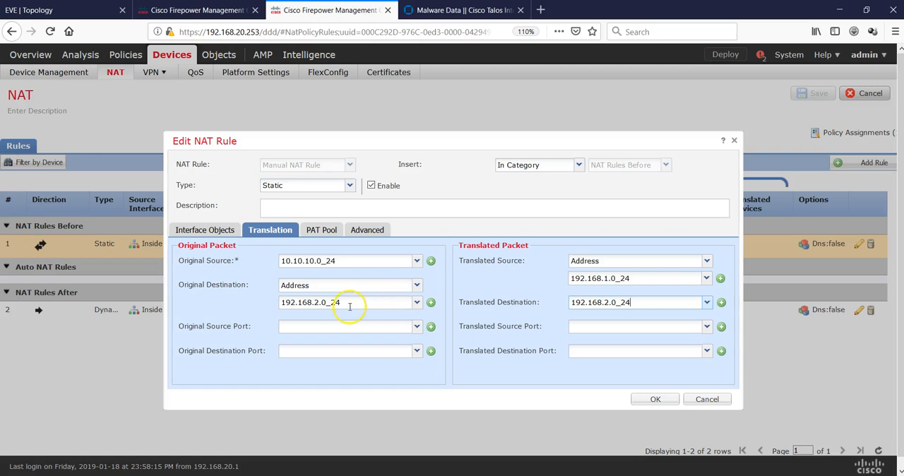
drag(348, 303, 286, 303)
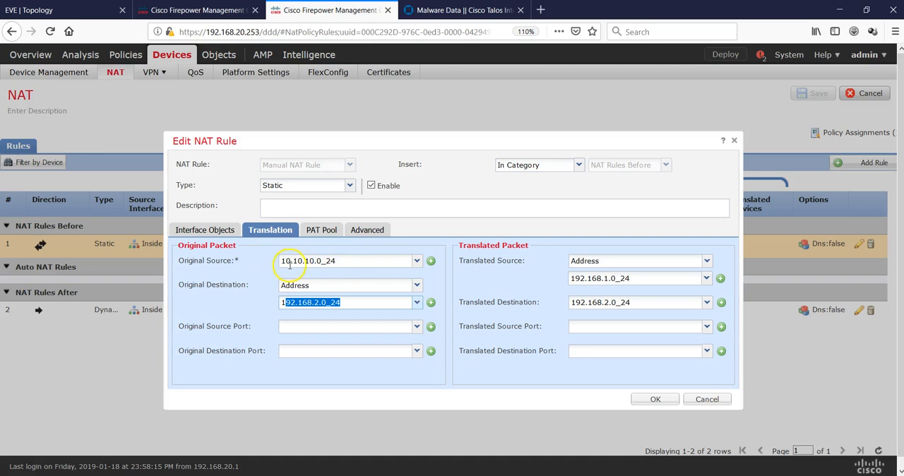
click(342, 260)
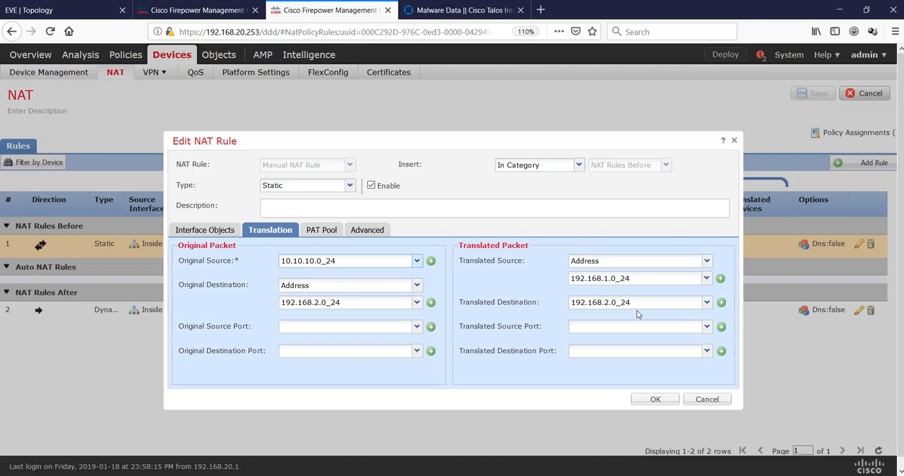
click(650, 400)
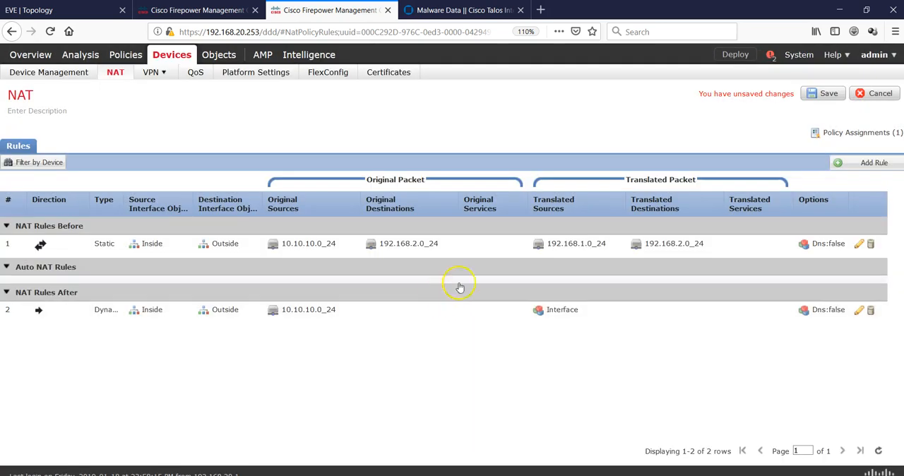
click(819, 94)
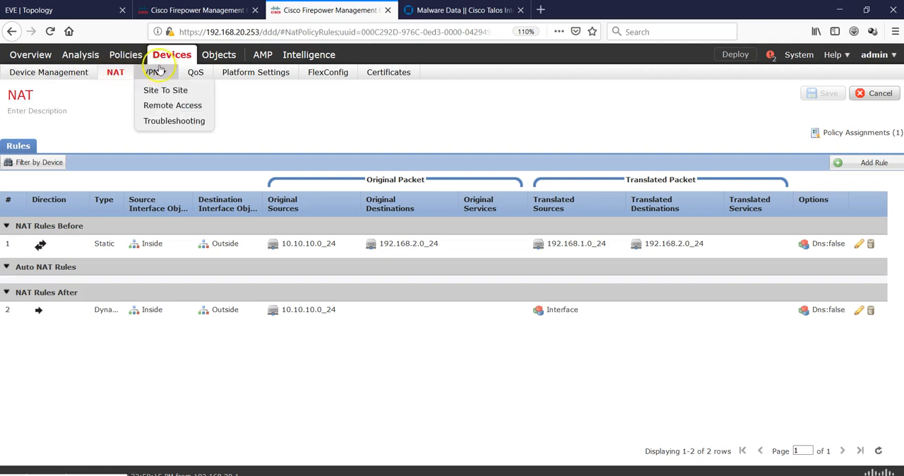
- Go to the extended access list objects and open the IKEv2 list's single entry for editing
mouse_move(220, 55)
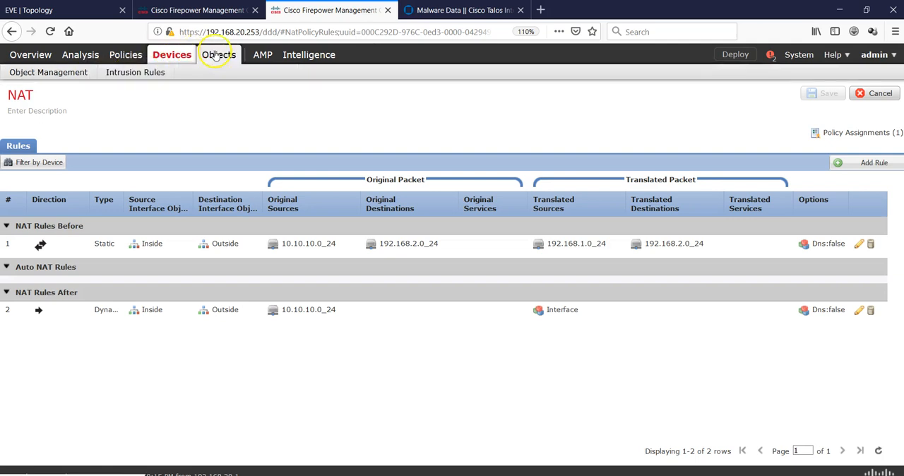
click(70, 74)
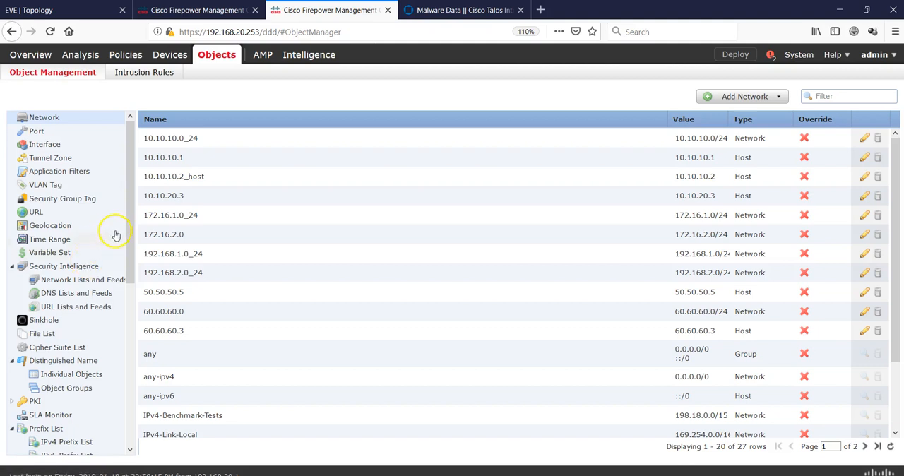
drag(127, 237, 139, 321)
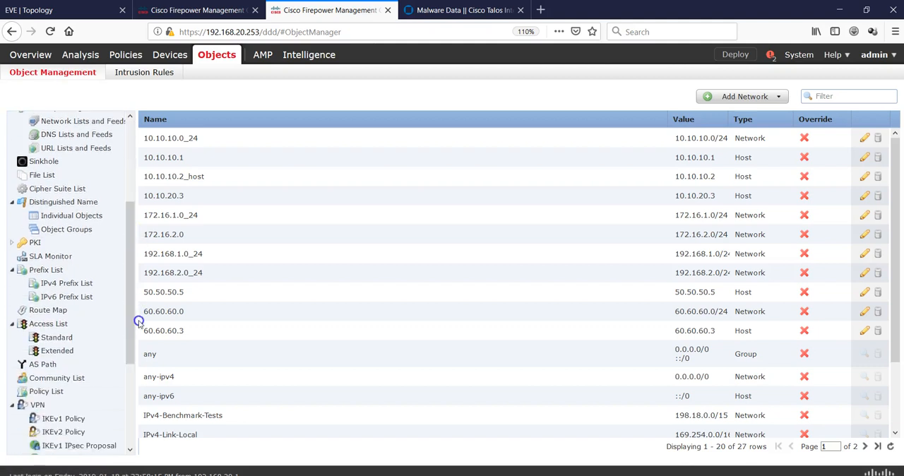
click(56, 350)
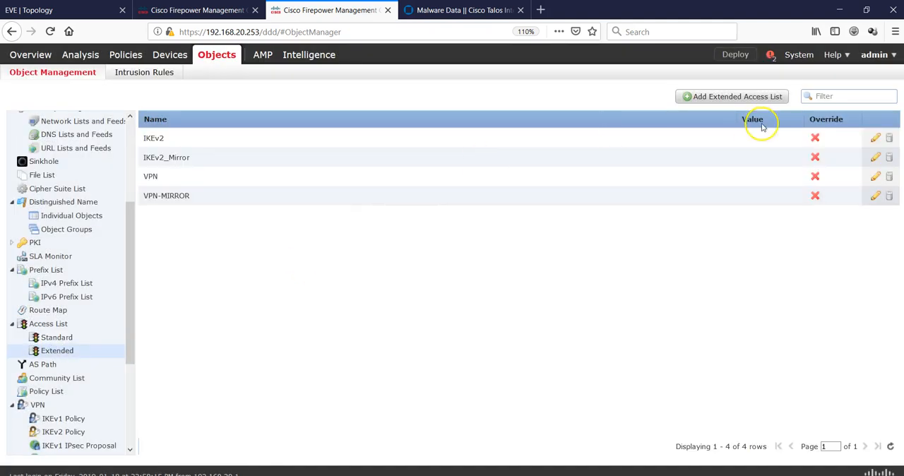
click(875, 138)
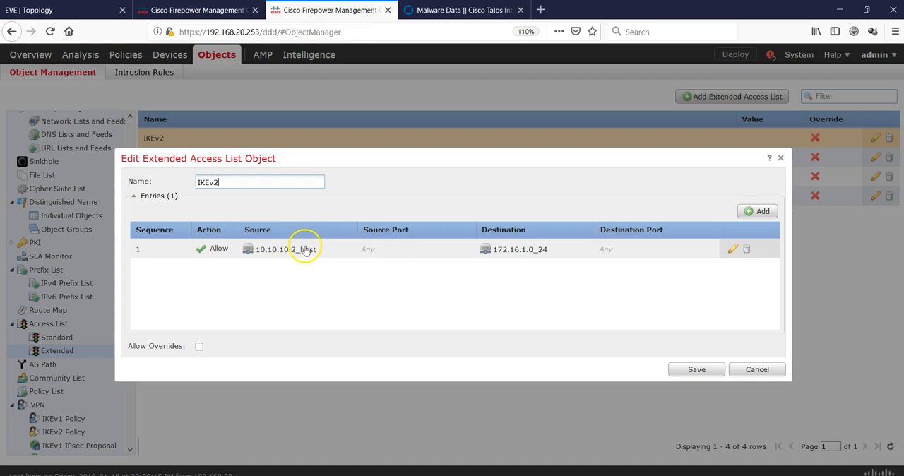
click(732, 251)
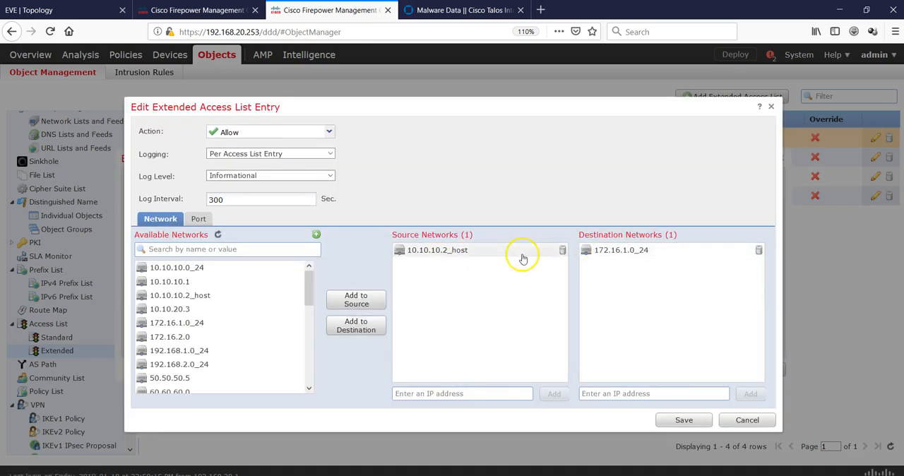
- Replace the source network of the IKEv2 access list entry with 192.168.1.0_24
click(563, 250)
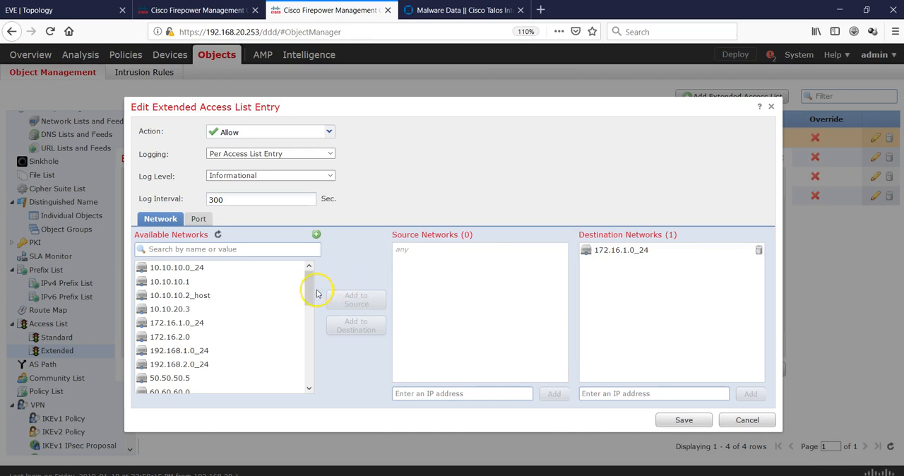
drag(313, 292, 309, 296)
click(205, 327)
click(350, 300)
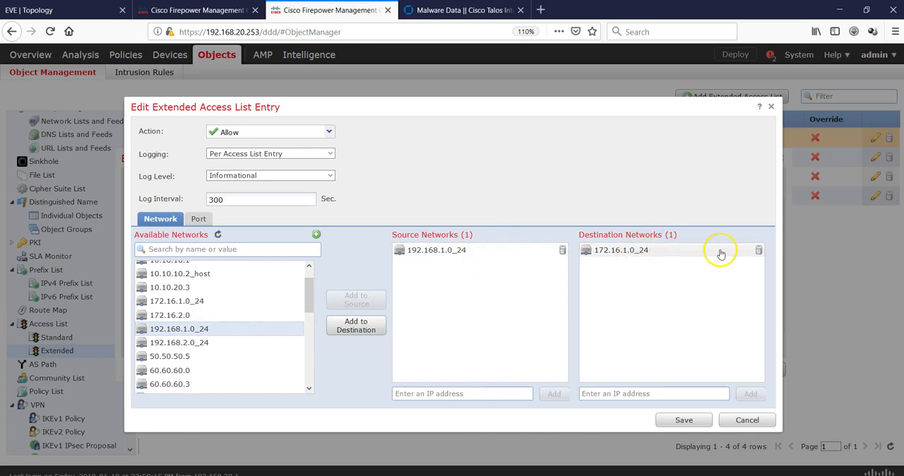
- Replace the entry's destination network with 192.168.2.0_24 and save the IKEv2 access list
click(759, 251)
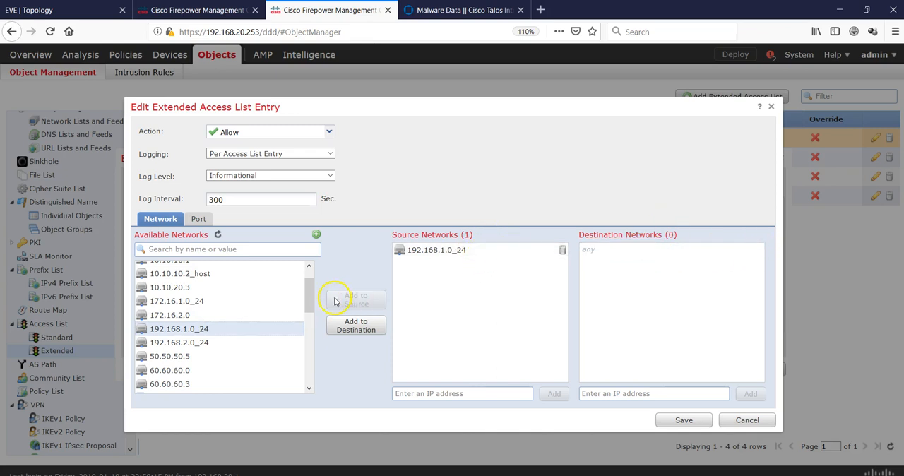
drag(308, 301, 308, 315)
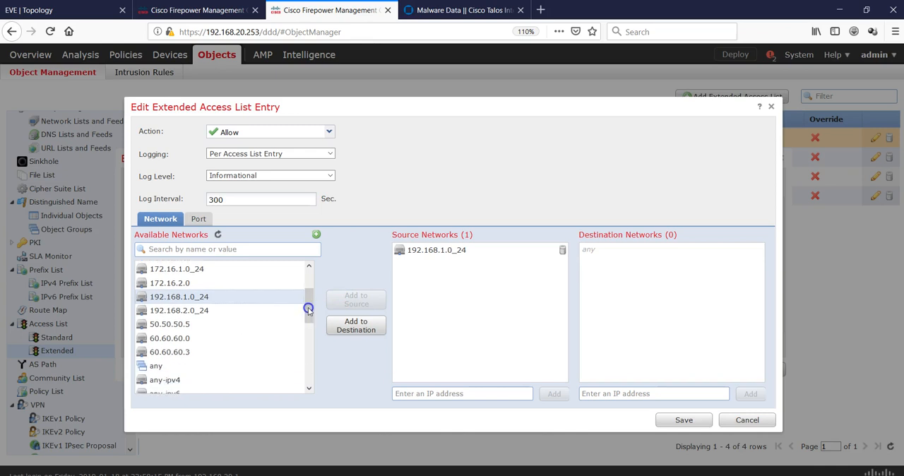
click(221, 310)
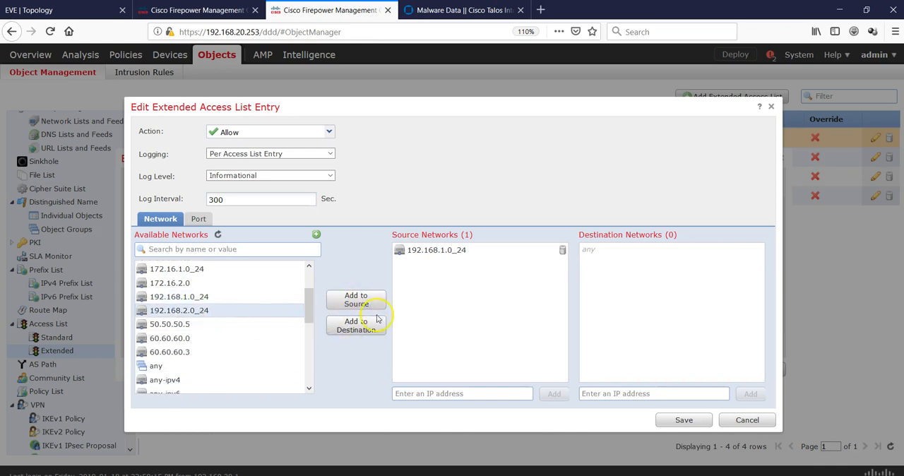
click(358, 326)
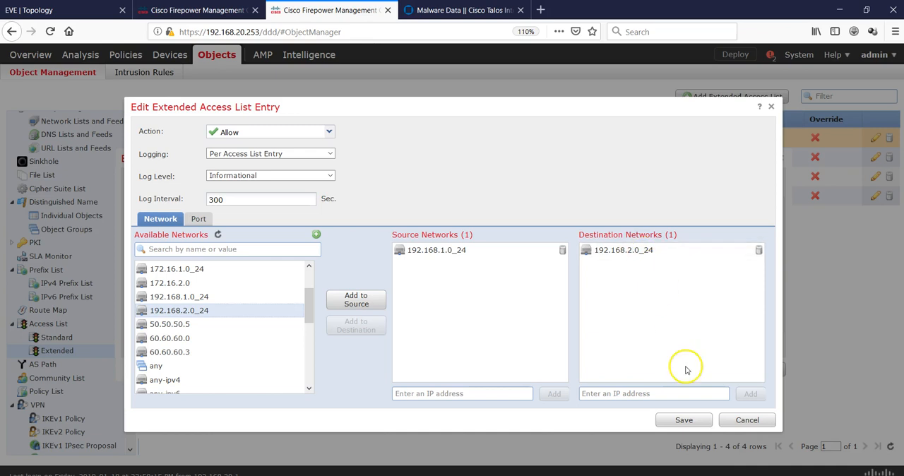
click(682, 421)
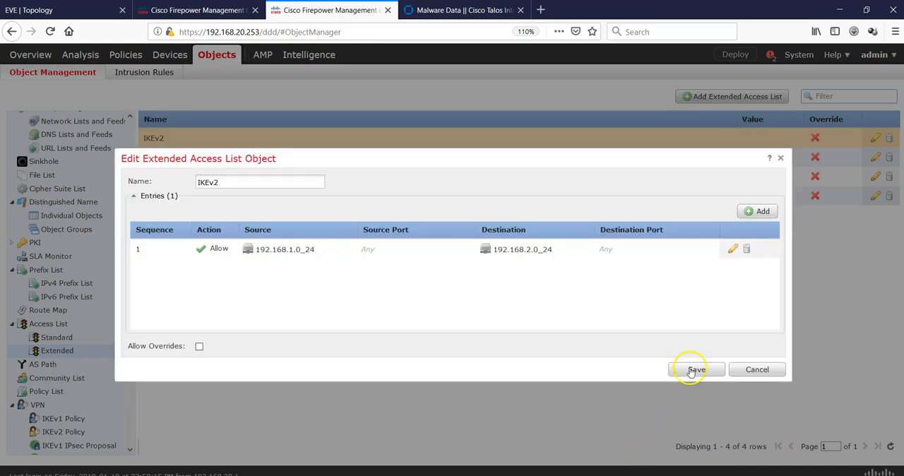
click(694, 371)
- Edit the IKEv2_Mirror access list's entry and replace its source network with 192.168.2.0_24
click(876, 159)
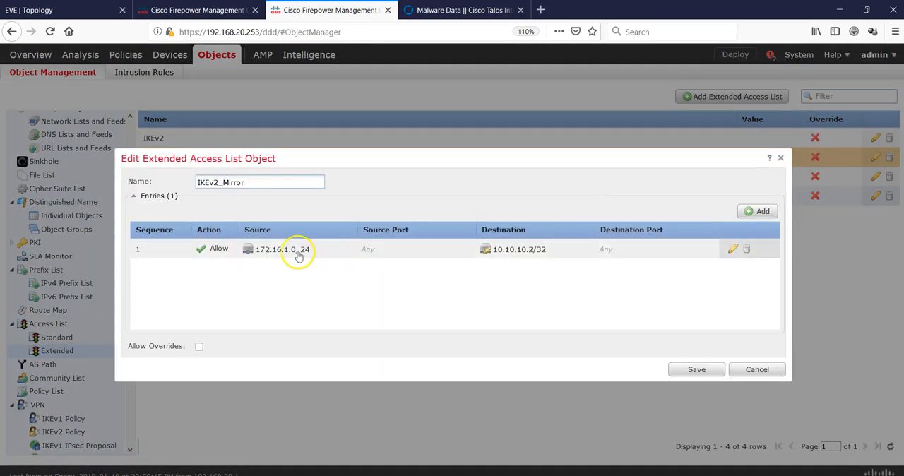
click(733, 248)
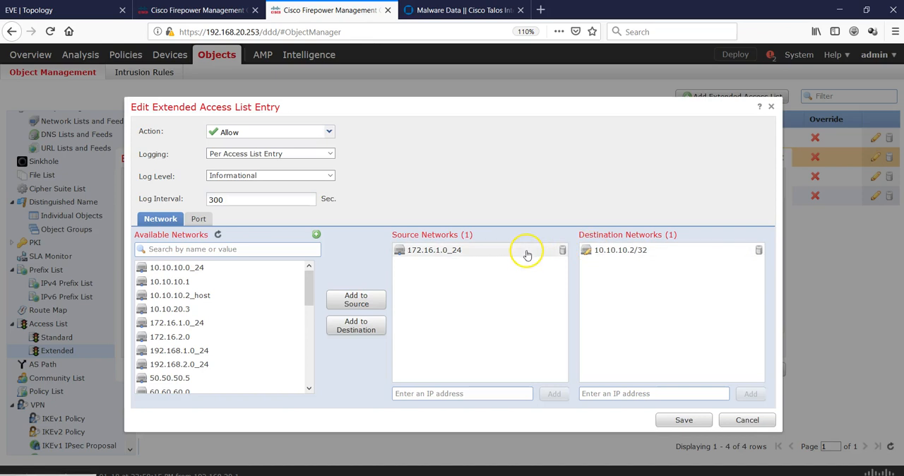
click(562, 250)
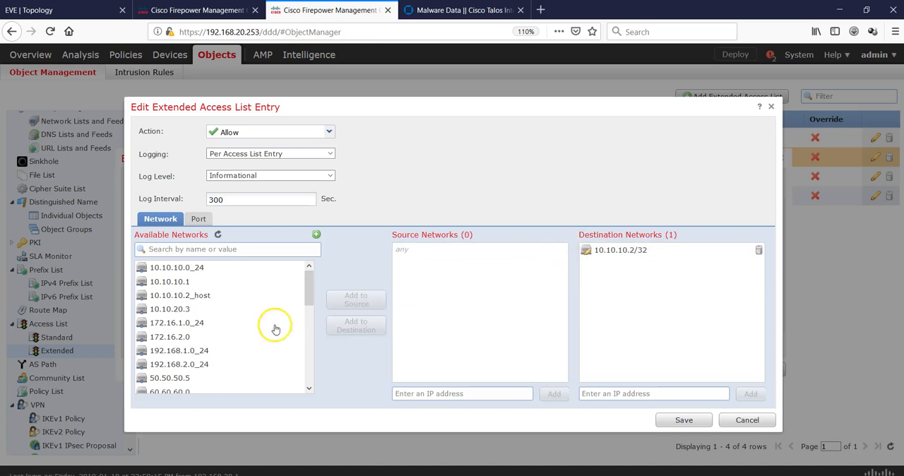
click(211, 366)
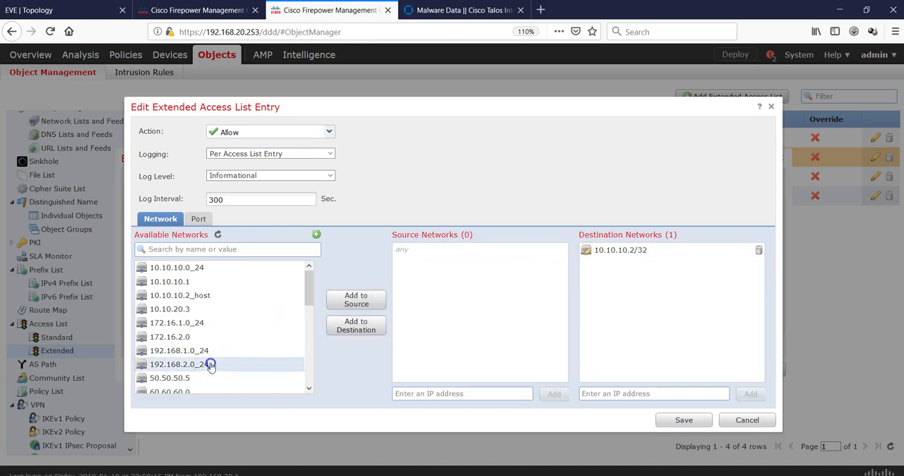
click(357, 300)
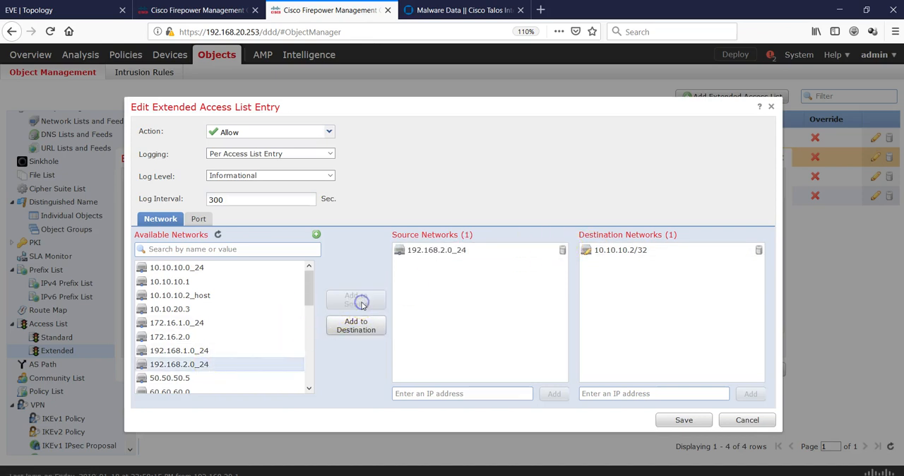
- Replace the mirror entry's destination network with 192.168.1.0_24 and save the IKEv2_Mirror access list
click(218, 354)
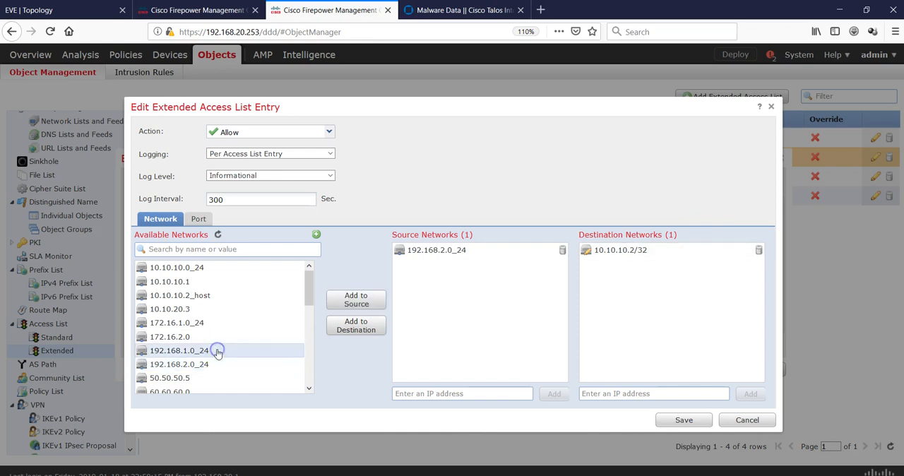
click(353, 327)
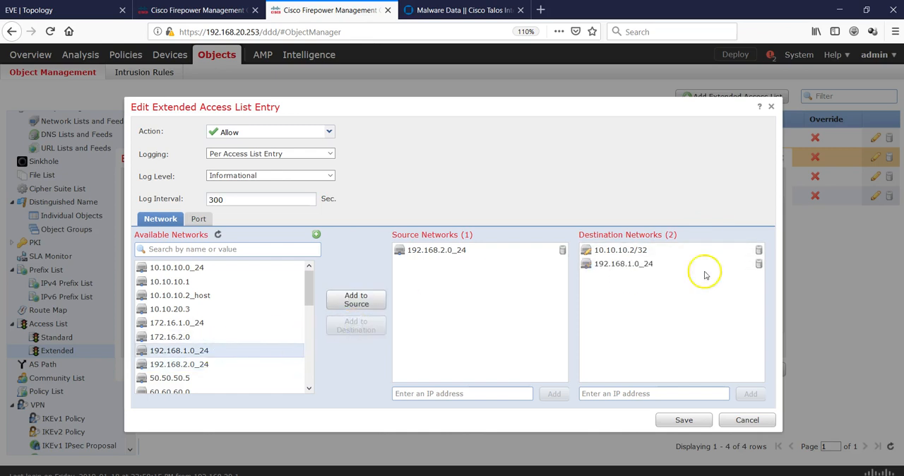
click(759, 254)
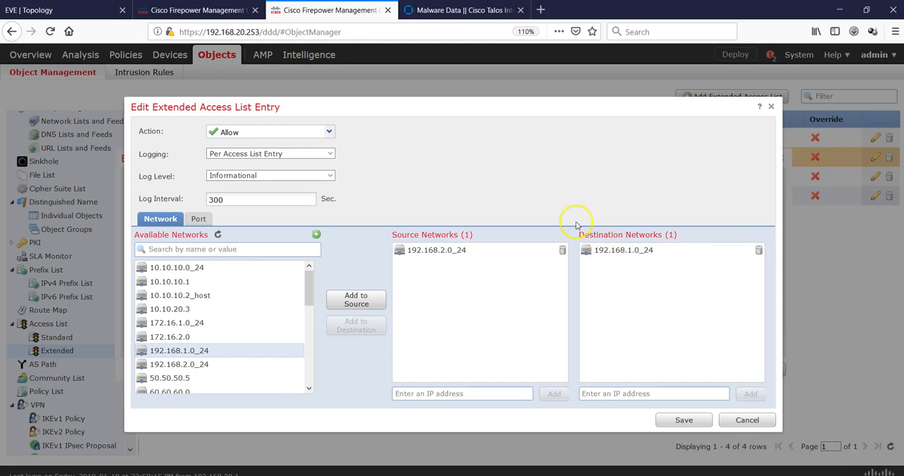
click(683, 420)
click(694, 372)
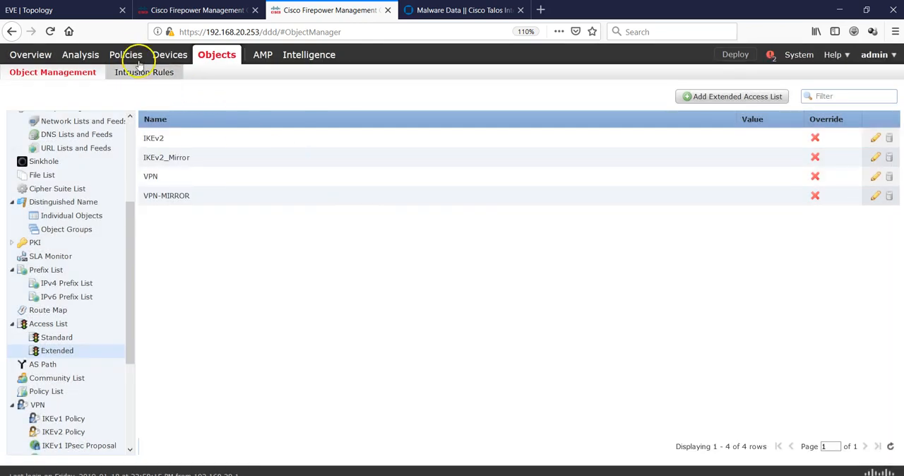
- Open the network conditions of the VPN rule in the ACP access control policy for editing
mouse_move(123, 57)
mouse_move(67, 75)
click(52, 89)
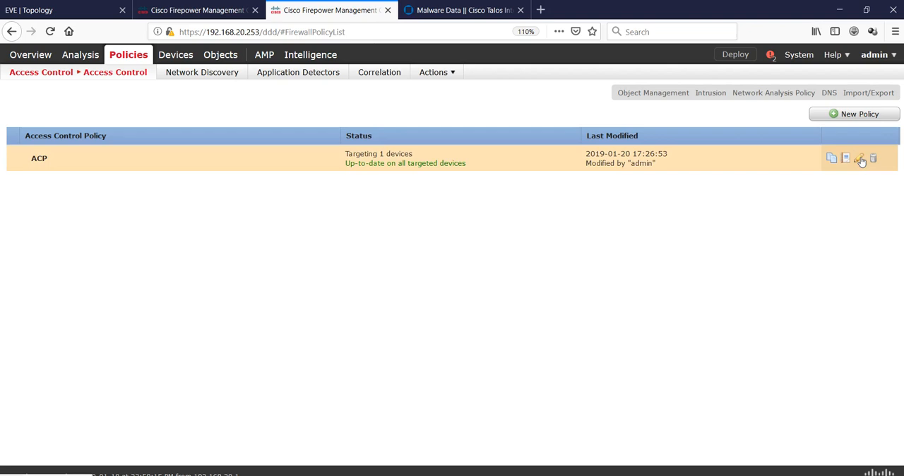
click(861, 159)
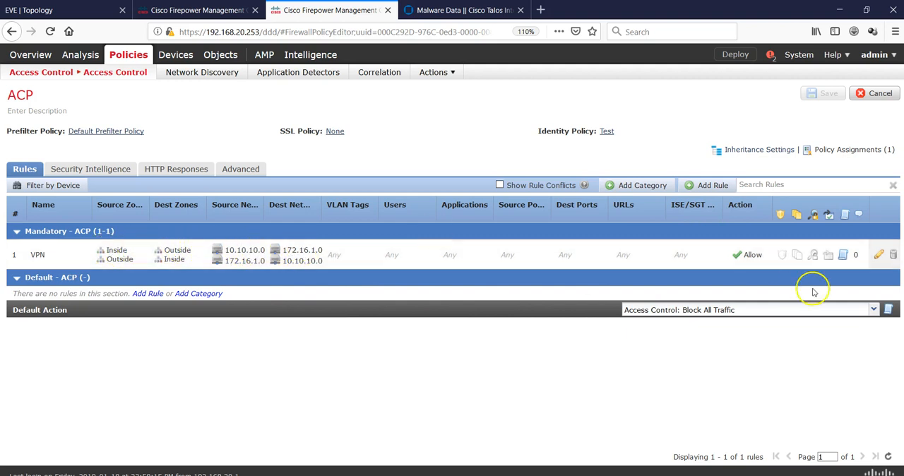
click(879, 257)
click(878, 257)
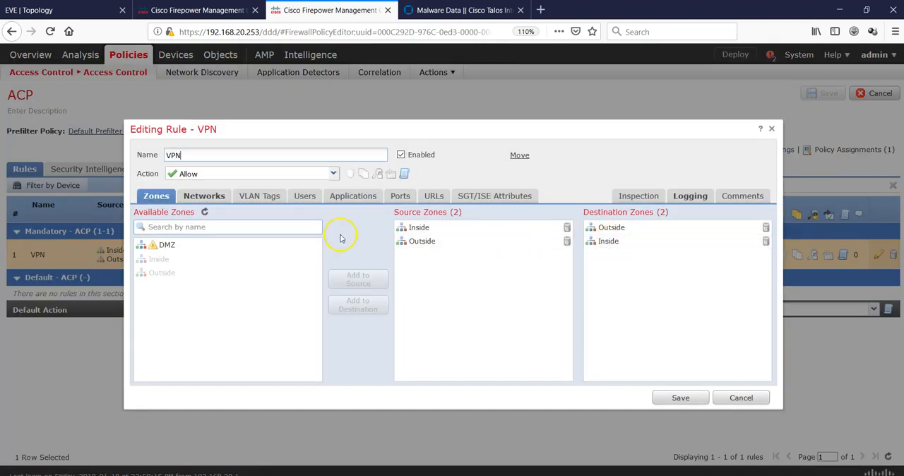
click(203, 196)
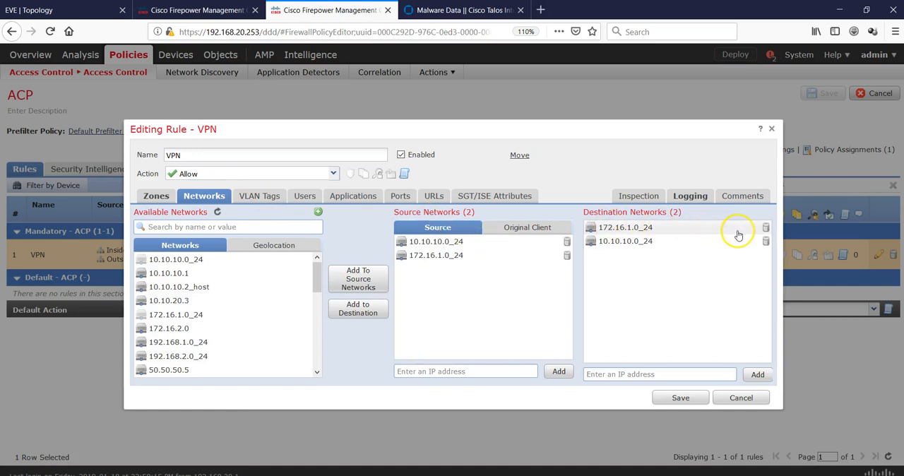
- Replace 172.16.1.0_24 with 192.168.2.0_24 in the VPN rule's destination networks
click(766, 227)
click(202, 356)
click(357, 280)
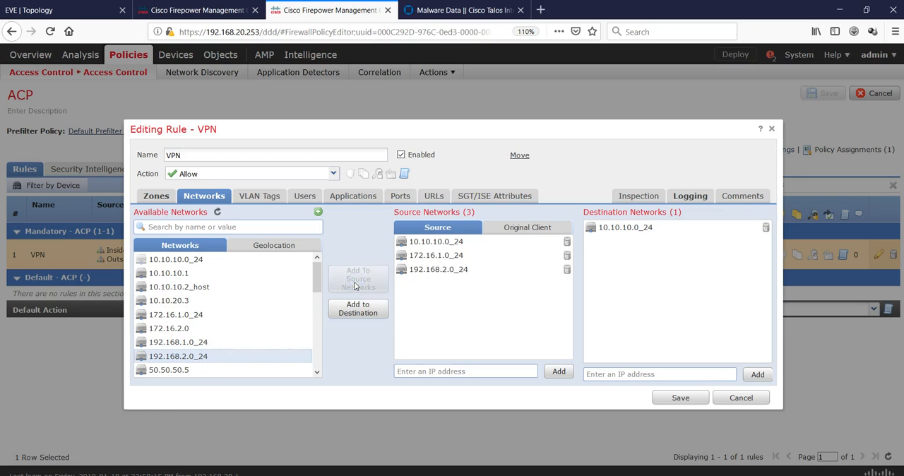
click(567, 271)
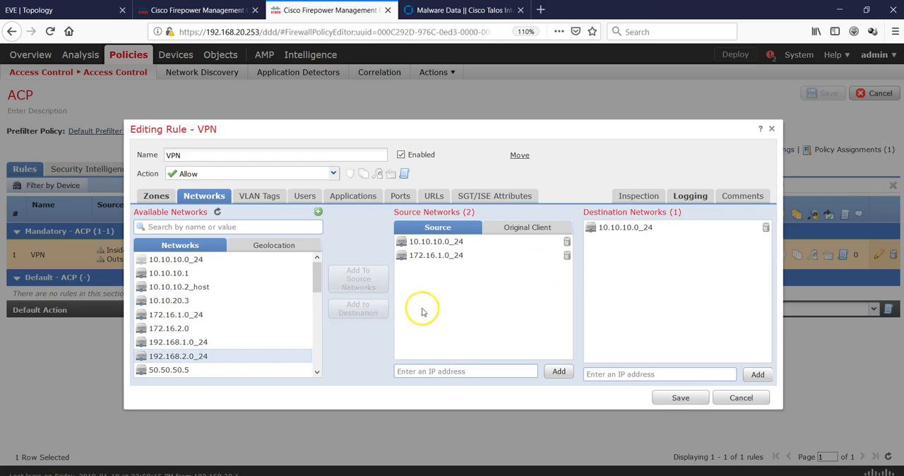
click(206, 342)
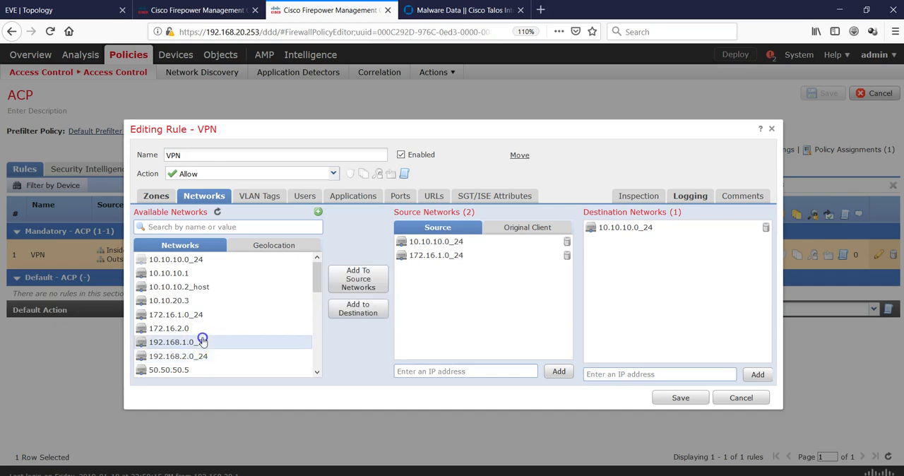
click(200, 355)
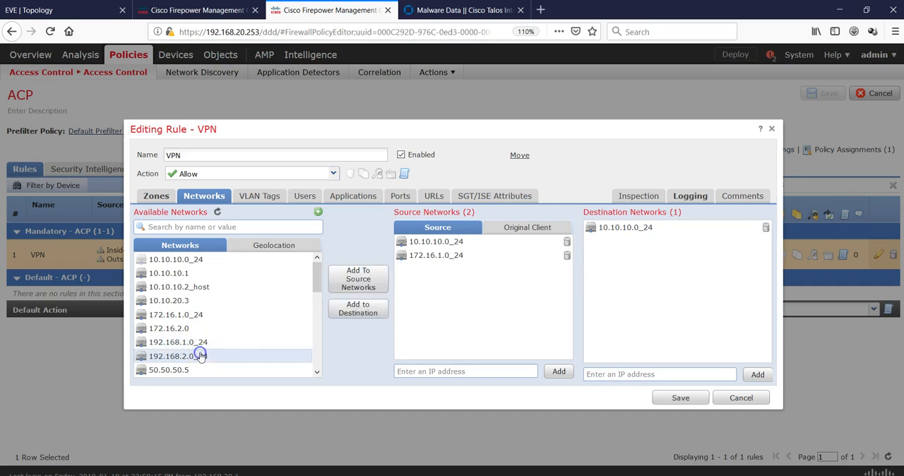
click(343, 314)
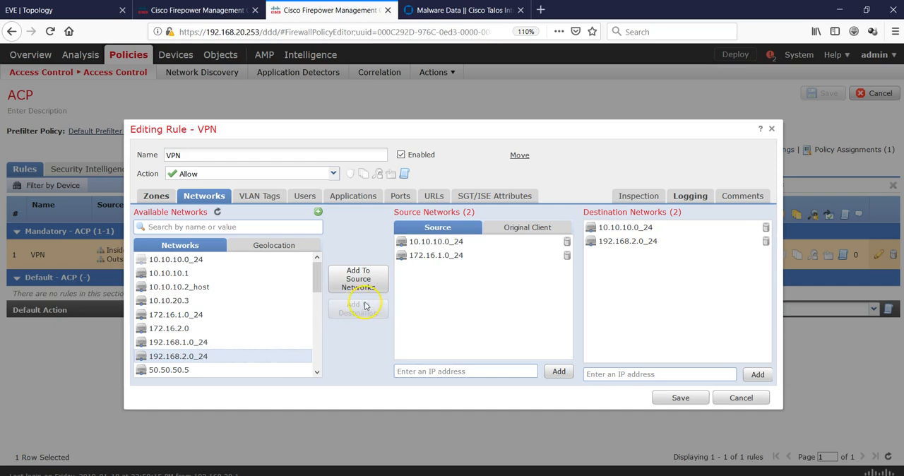
- Replace 172.16.1.0_24 with 192.168.2.0_24 in the VPN rule's source networks
click(567, 258)
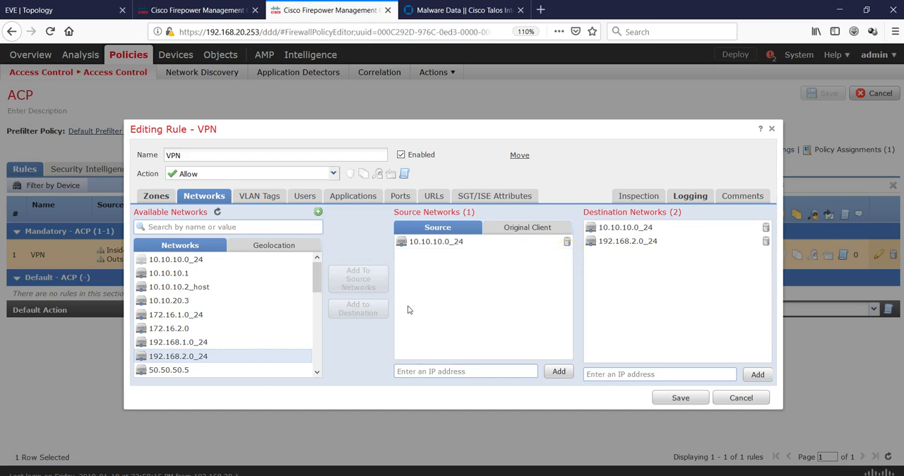
click(204, 344)
click(199, 356)
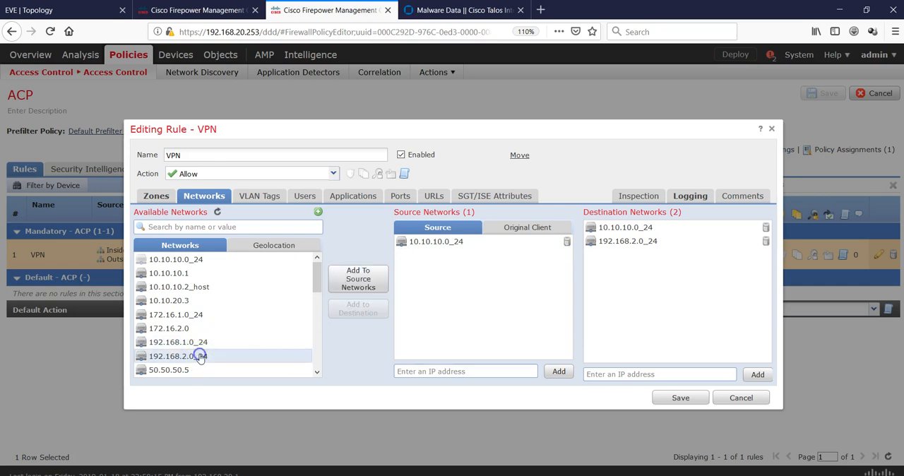
click(353, 282)
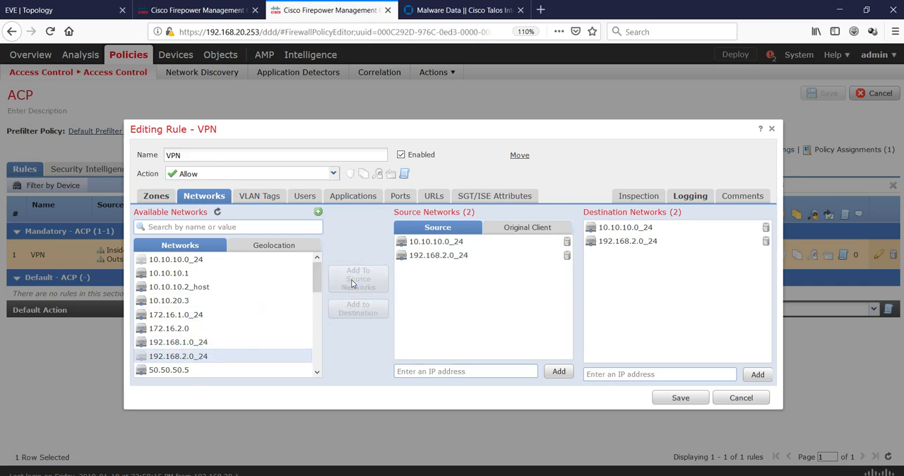
click(199, 344)
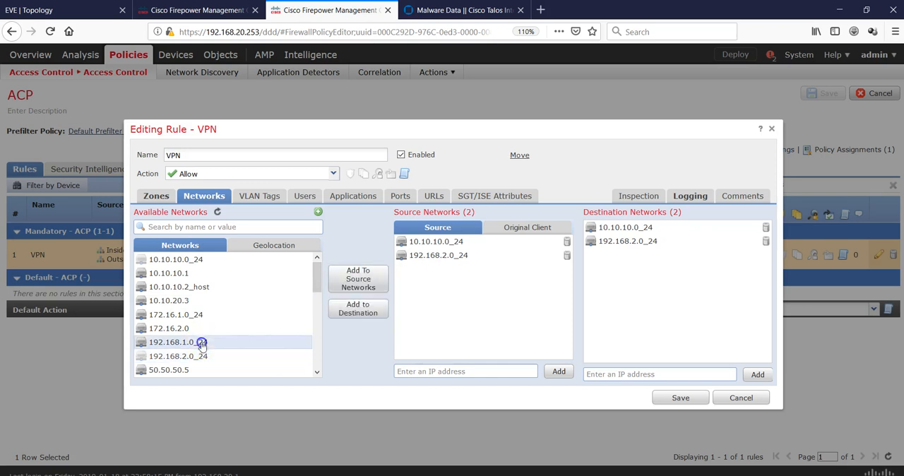
click(355, 310)
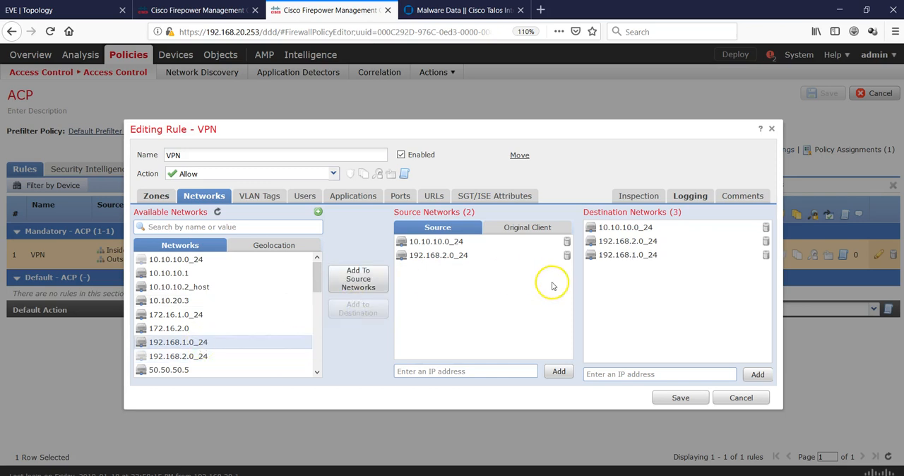
click(765, 230)
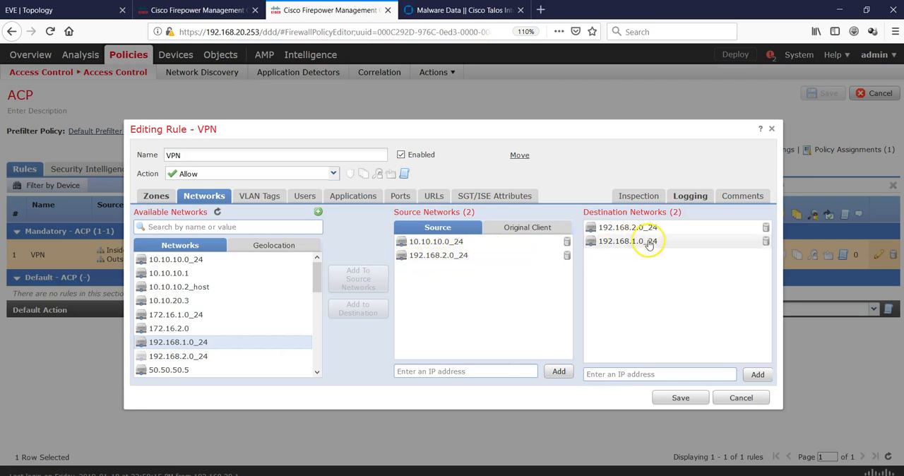
click(765, 242)
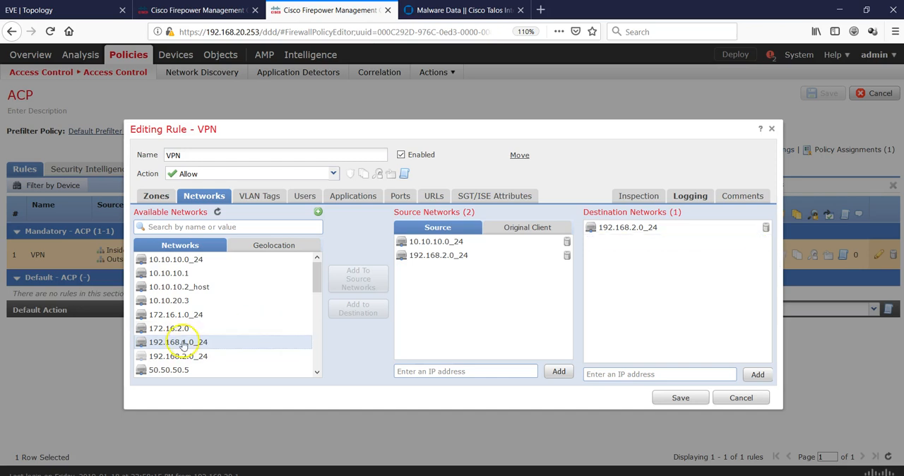
click(176, 260)
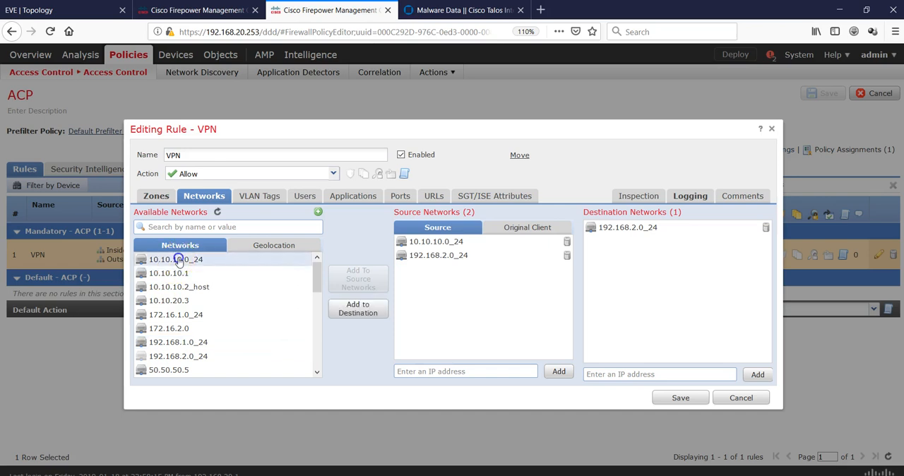
click(360, 309)
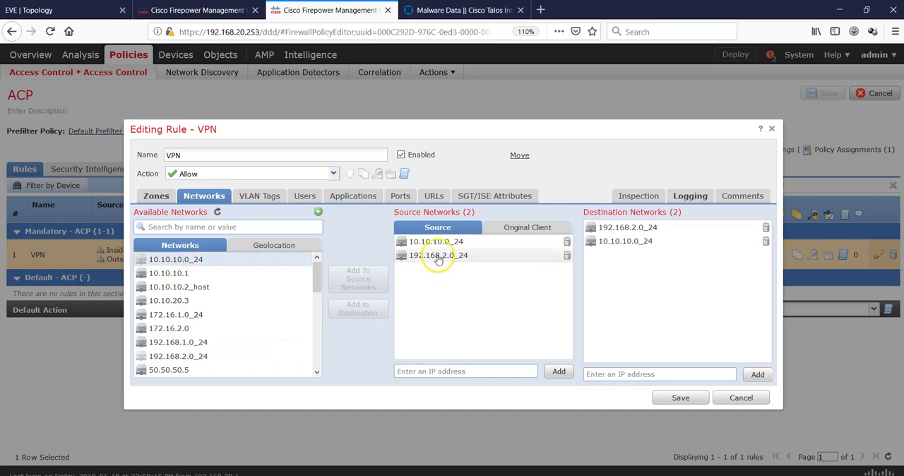
- Save the VPN rule and the ACP policy, and deploy the changes to FTD1
click(679, 398)
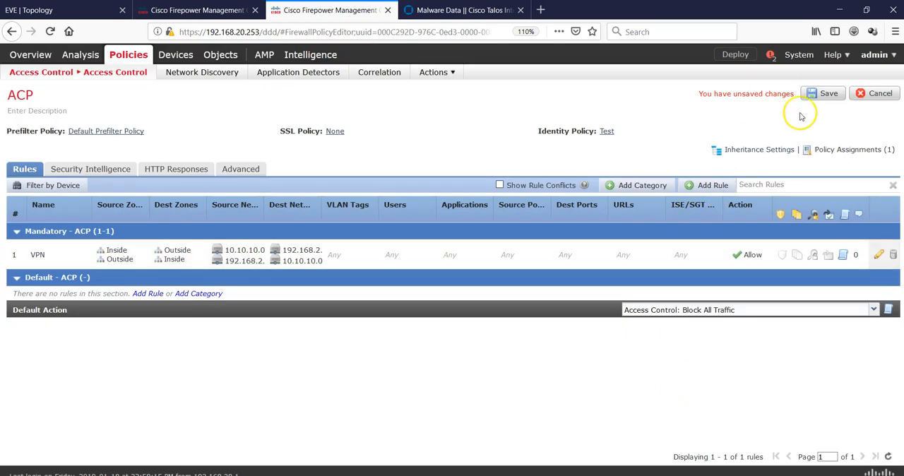
click(819, 94)
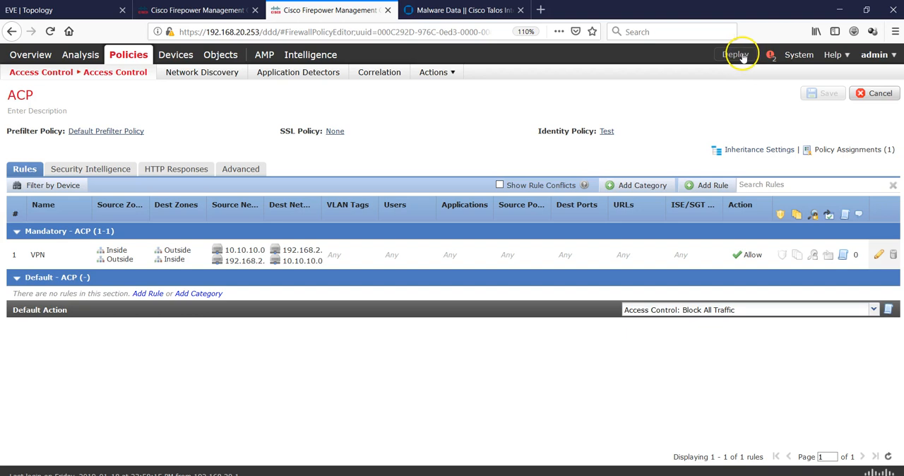
click(741, 57)
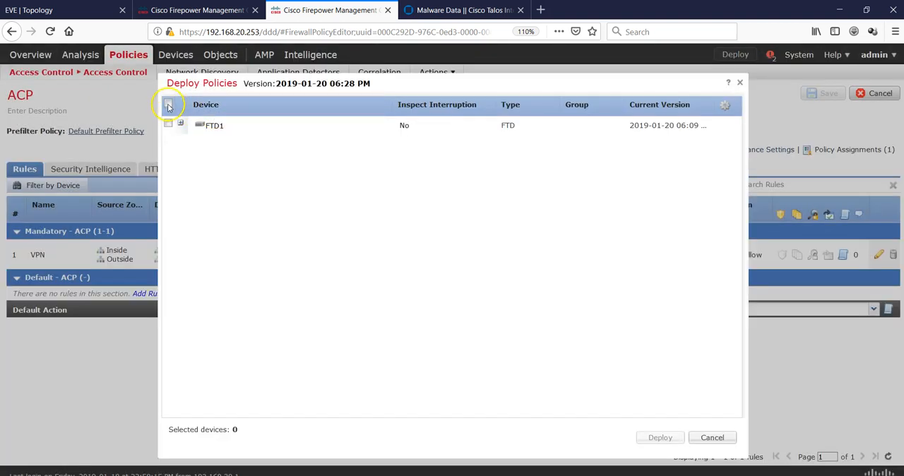
click(167, 105)
click(657, 438)
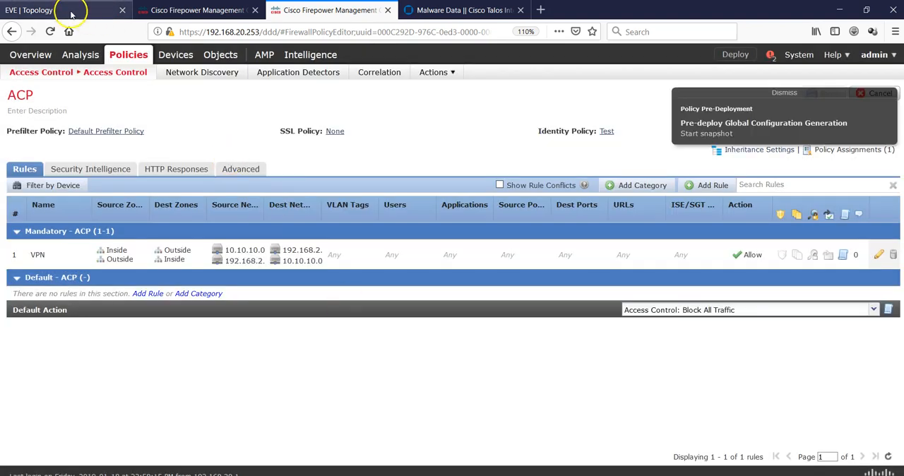
- Switch to the R8 router's SecureCRT console and configure interface eth0/0 as the NAT outside interface
click(70, 10)
click(480, 475)
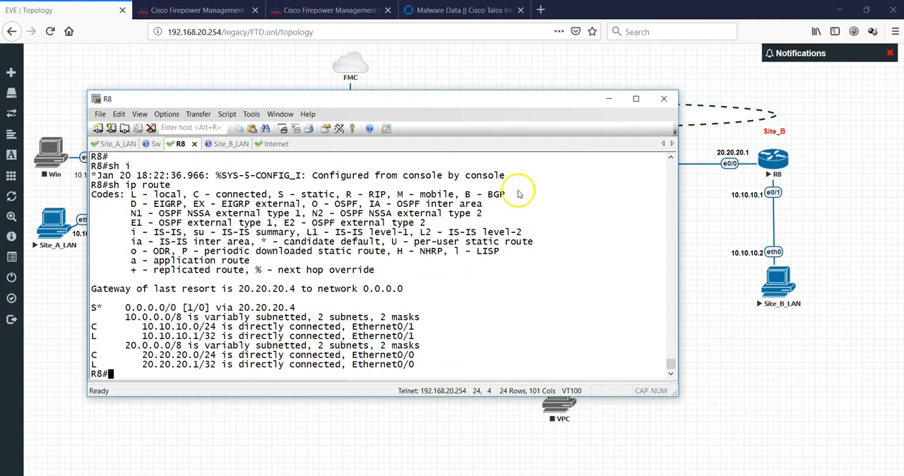
key(Return)
key(Return)
key(Return)
key(Return)
key(Return)
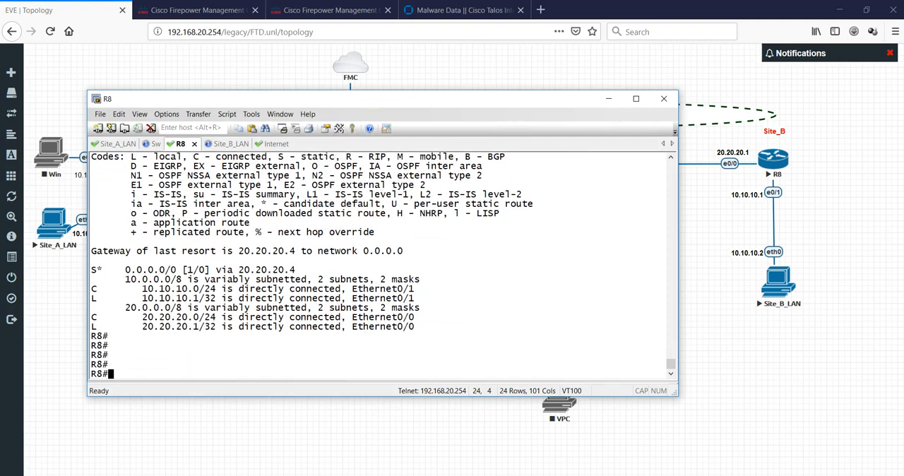
text(config t)
key(Return)
text(int eth0/)
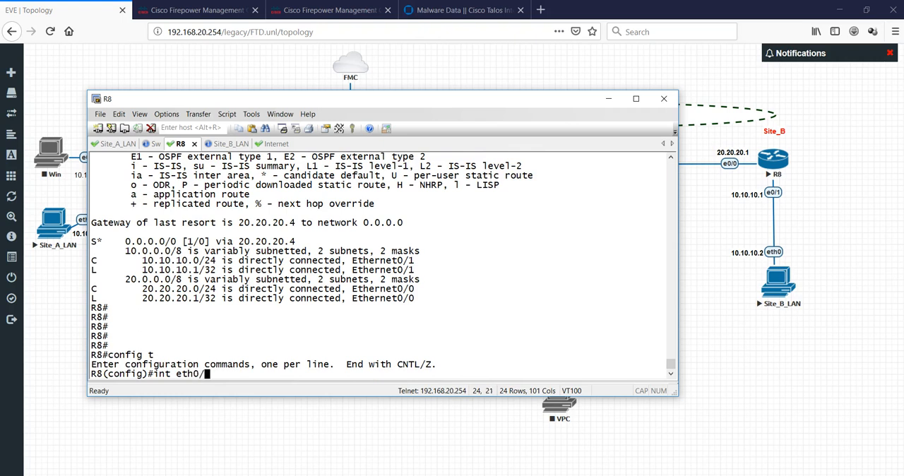
text(0)
key(Return)
text(ip nat)
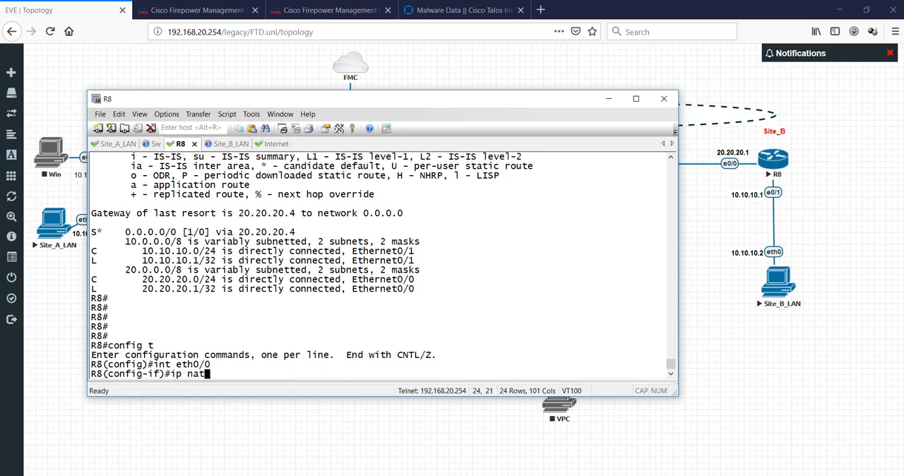
text( outside)
key(Return)
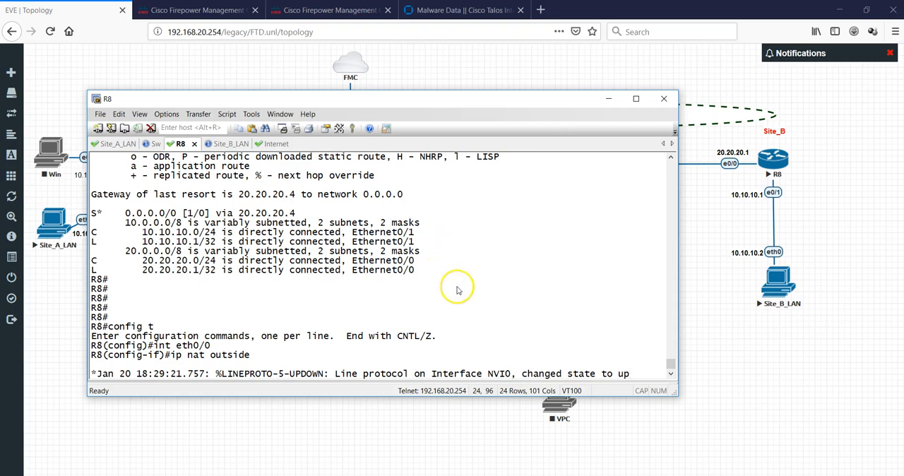
key(Return)
key(Return)
key(Return)
key(Return)
key(Return)
key(Return)
key(Return)
key(Return)
key(Return)
key(Return)
key(Return)
key(Return)
key(Return)
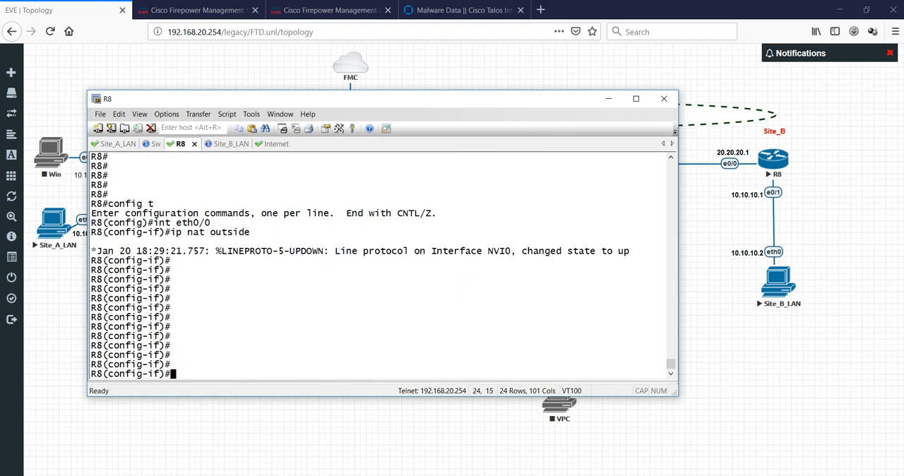
text(exit)
key(Return)
- Configure R8's interface eth0/1 as the NAT inside interface and return to global configuration mode
text(int eth)
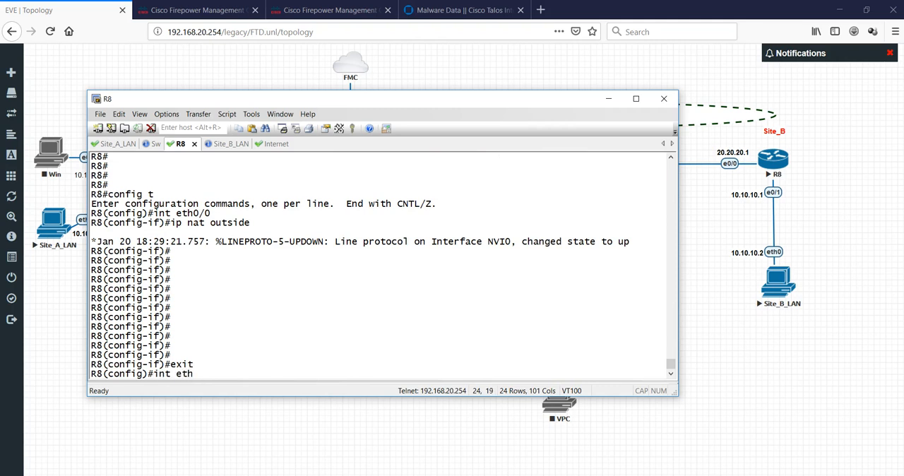
text(0/1)
key(Return)
text(ip nat isn)
key(BackSpace)
key(BackSpace)
text(nside)
key(Return)
key(Return)
text(e)
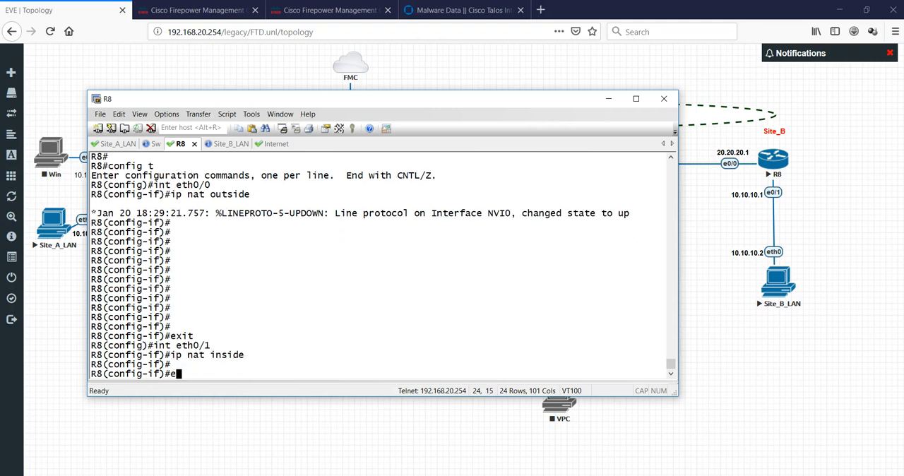
text(xit)
key(Return)
key(Return)
key(Return)
key(Return)
key(Return)
key(Return)
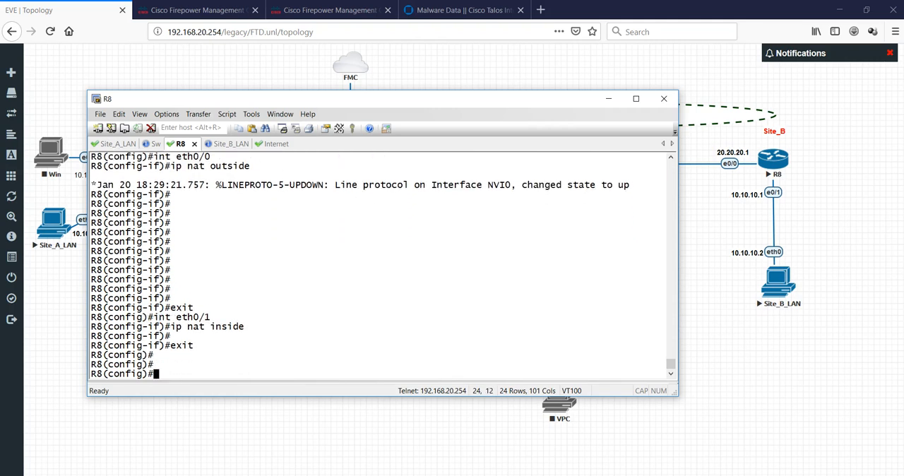
- Try to add a static inside-source network translation on R8 from 10.10.10.0 to 192.168.2.0/24, checking the command's options with inline help
text(ip nat)
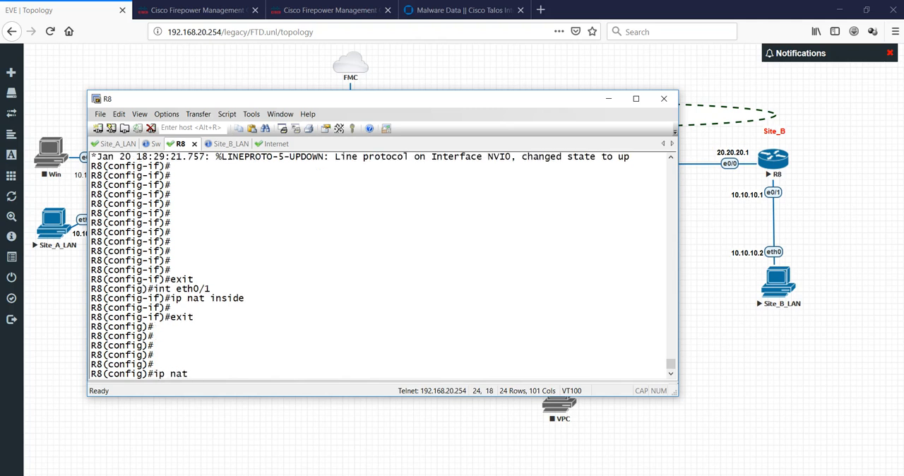
text( inside source static n)
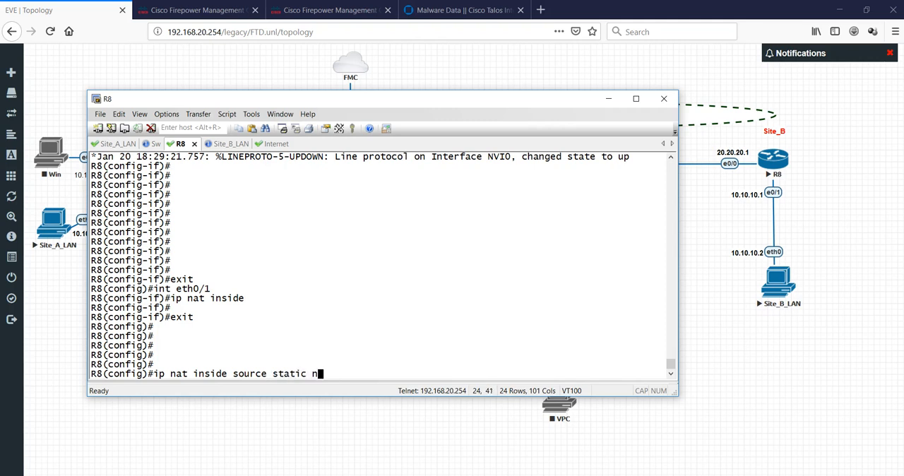
key(BackSpace)
text(?net)
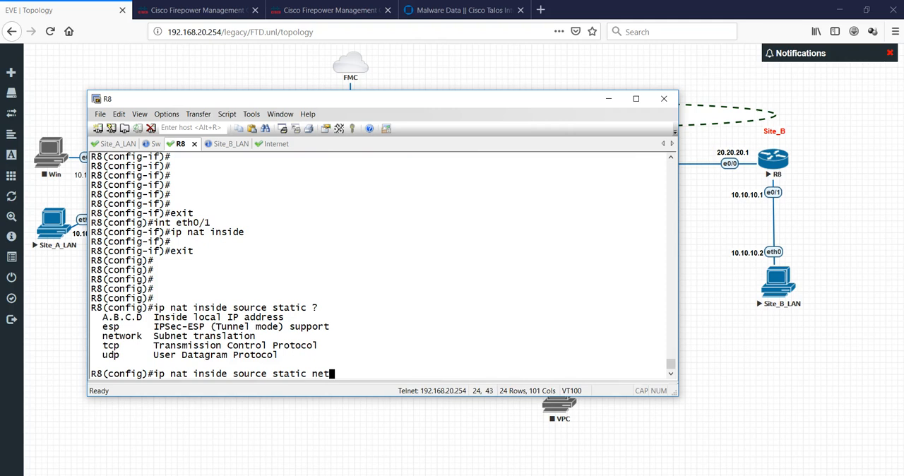
text(work )
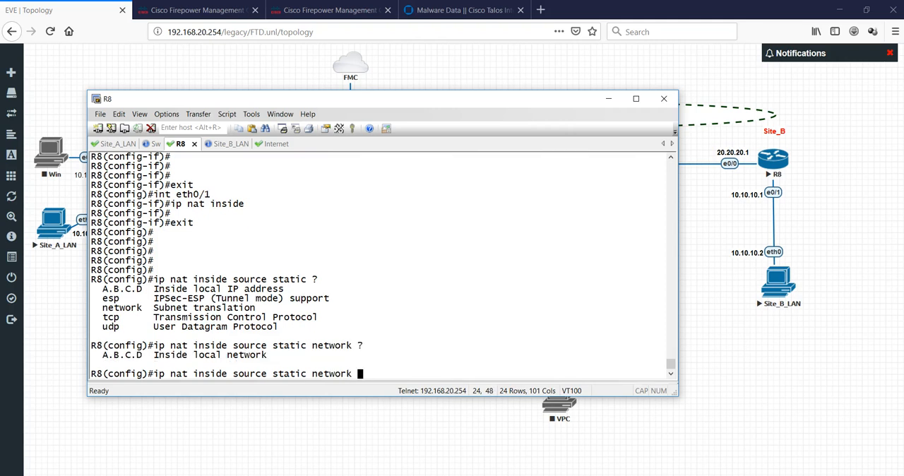
text(?10.10.10.0)
text(?)
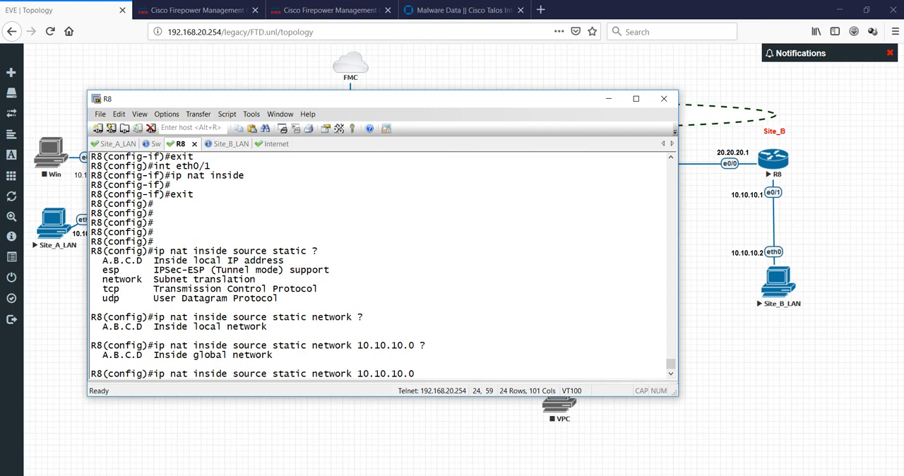
text(192.168.2.0)
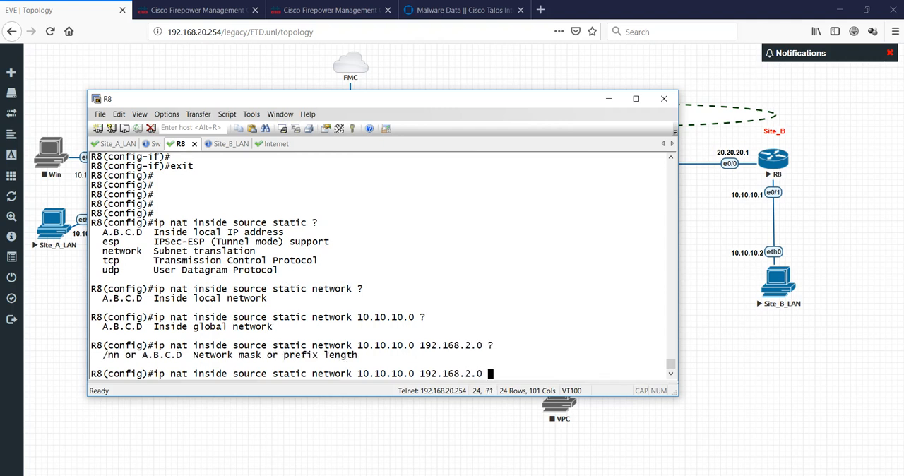
key(BackSpace)
text(/24)
key(Return)
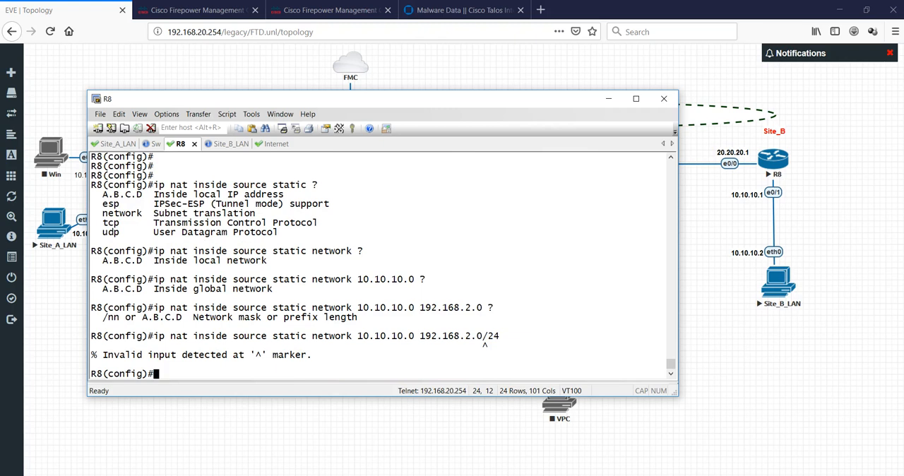
key(Return)
key(Return)
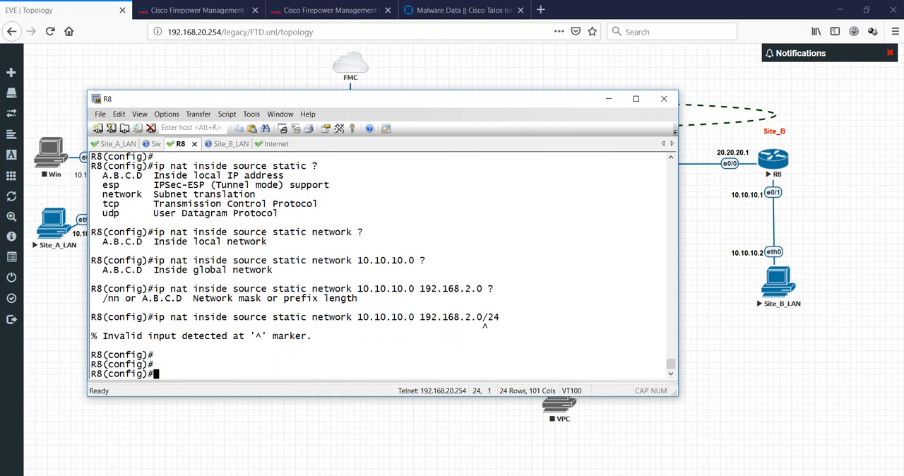
- Add R8's static inside-source network translation from 10.10.10.0 to 192.168.2.0 with the /24 prefix separated by a space, checking inline help first
key(Up)
key(BackSpace)
key(BackSpace)
key(BackSpace)
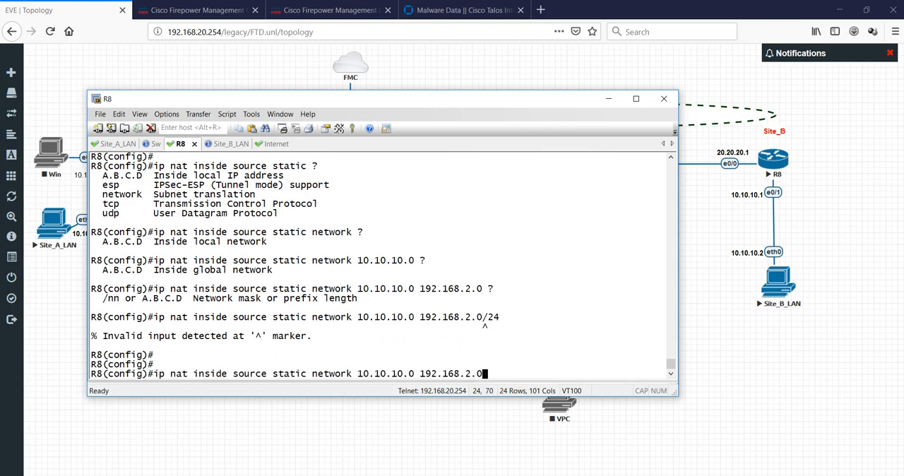
text(?/)
text(24)
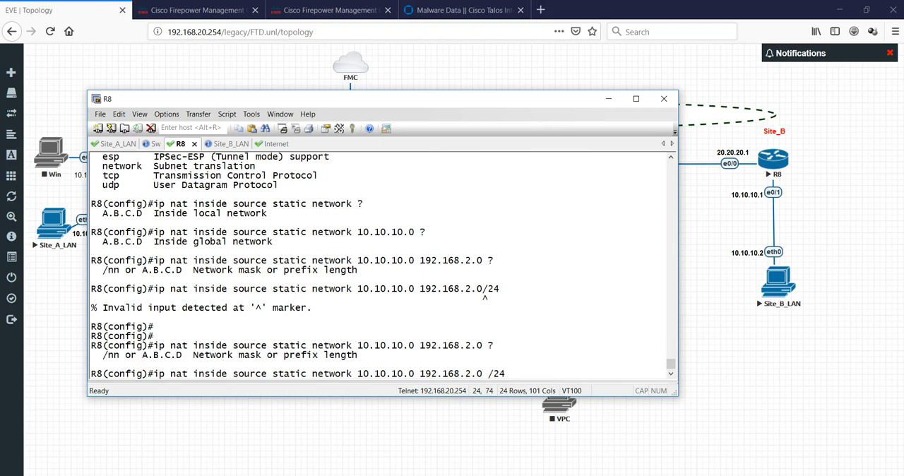
key(Return)
key(Return)
key(Return)
key(Return)
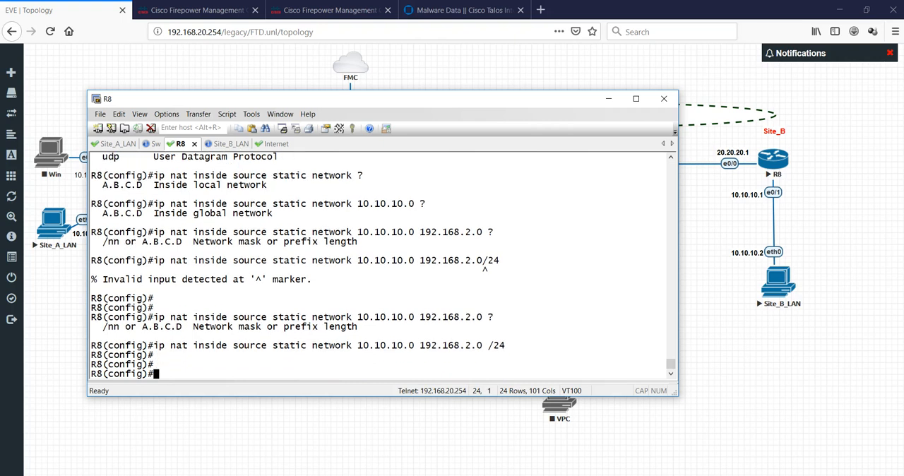
- Display the NAT and access-list sections of R8's running configuration
text(do sh run)
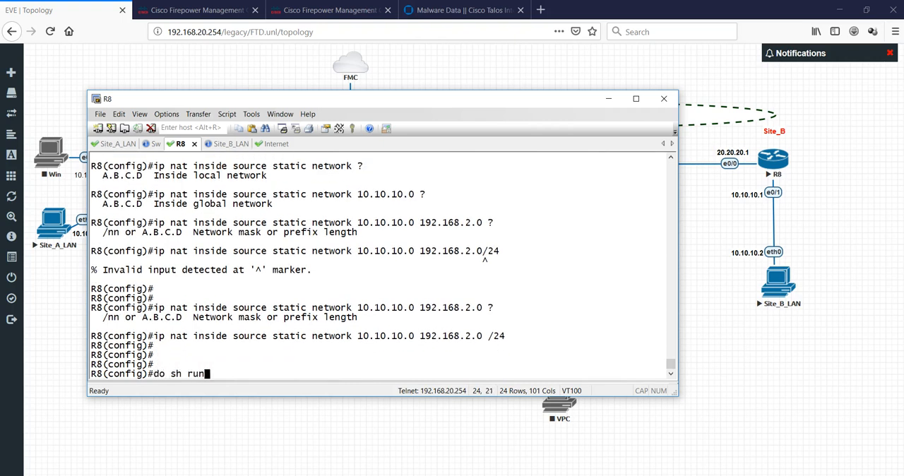
text( | sec nat)
key(Return)
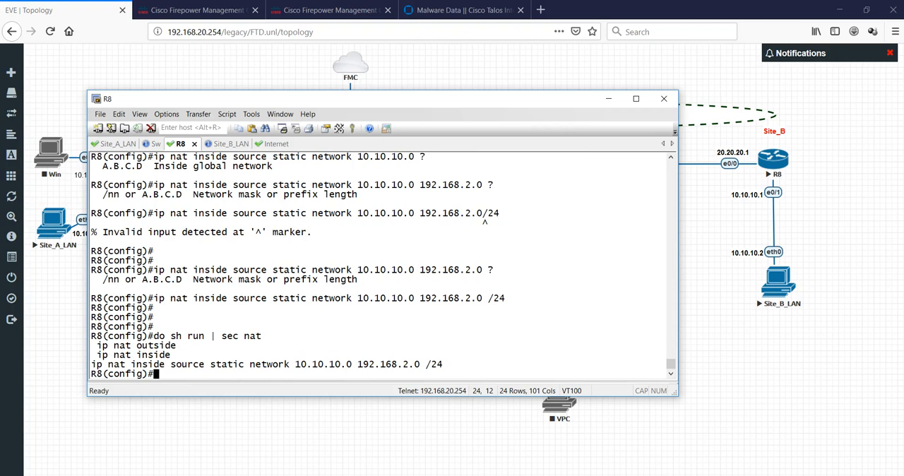
text(do sh run | sec access-list)
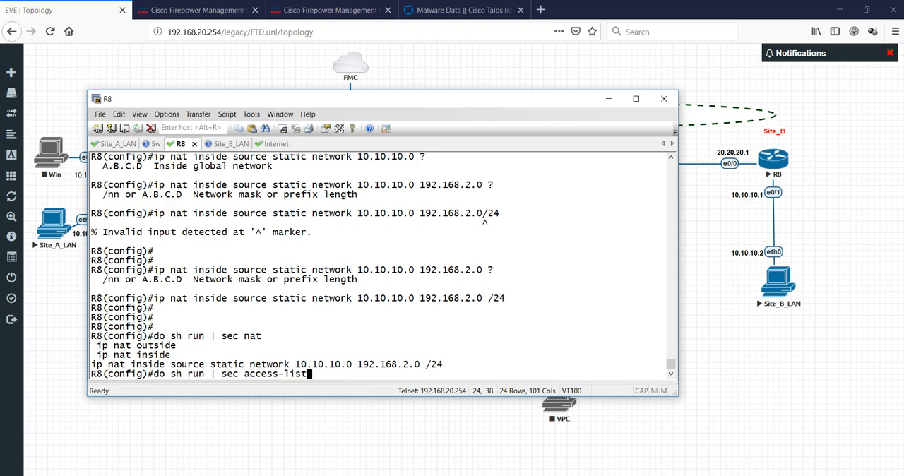
key(Return)
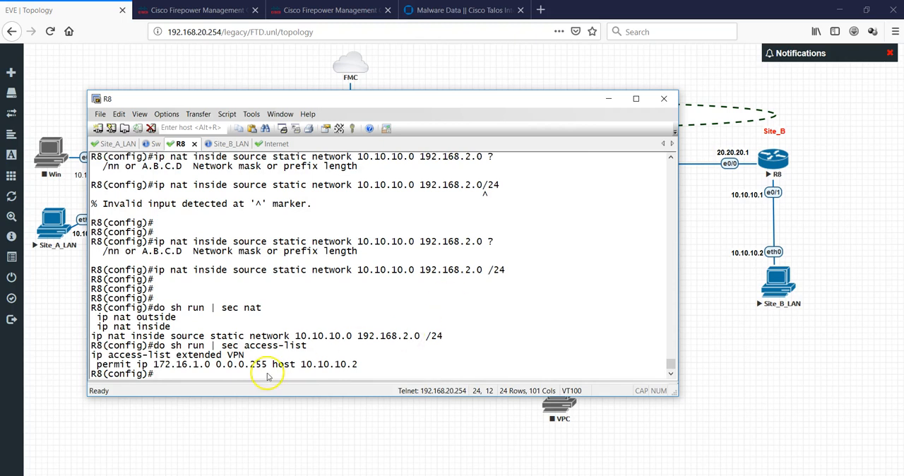
- Add a permit ip entry from 192.168.2.0 0.0.0.255 to 192.168.2.0 0.0.0.255 to R8's extended access list VPN
drag(90, 354, 247, 355)
right_click(416, 293)
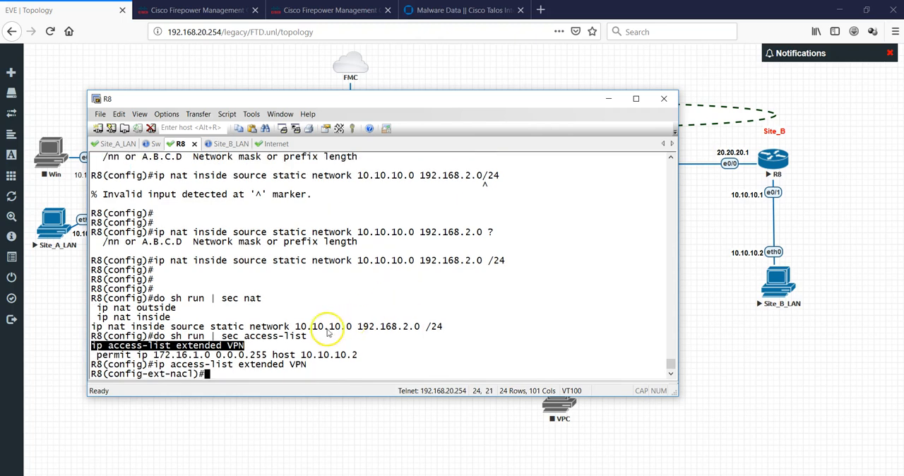
text(permit ip)
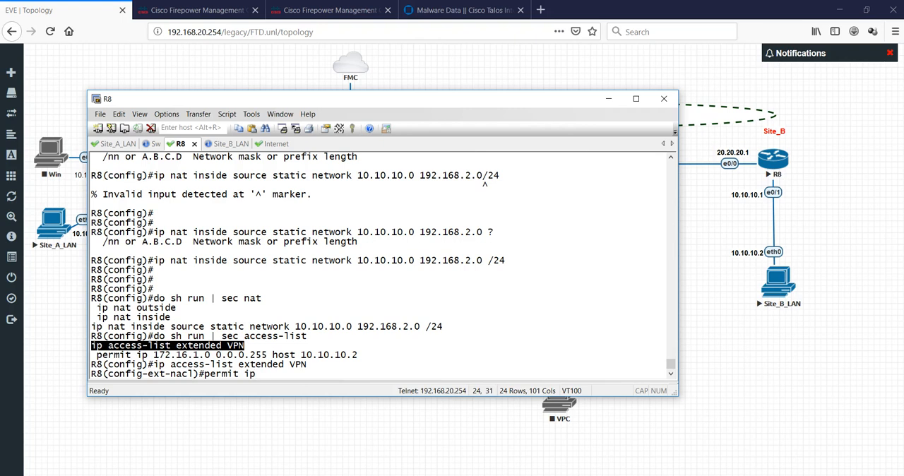
text( 192.168.2.0 0.)
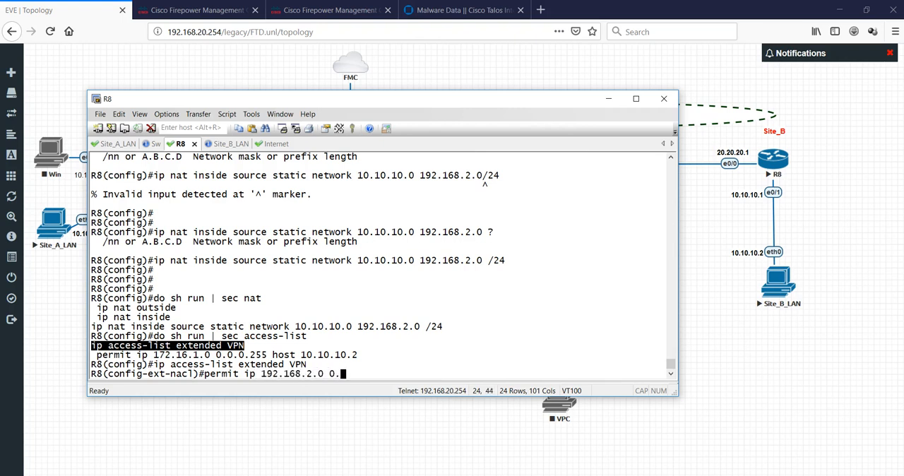
text(0.0.255 )
text( 192.)
text(1)
text(6)
text(8.2.0)
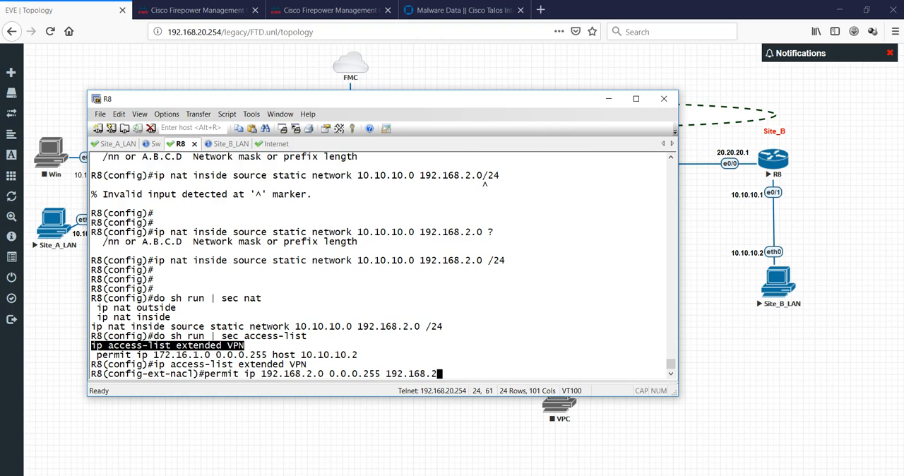
text( 0.0.0.255)
key(Return)
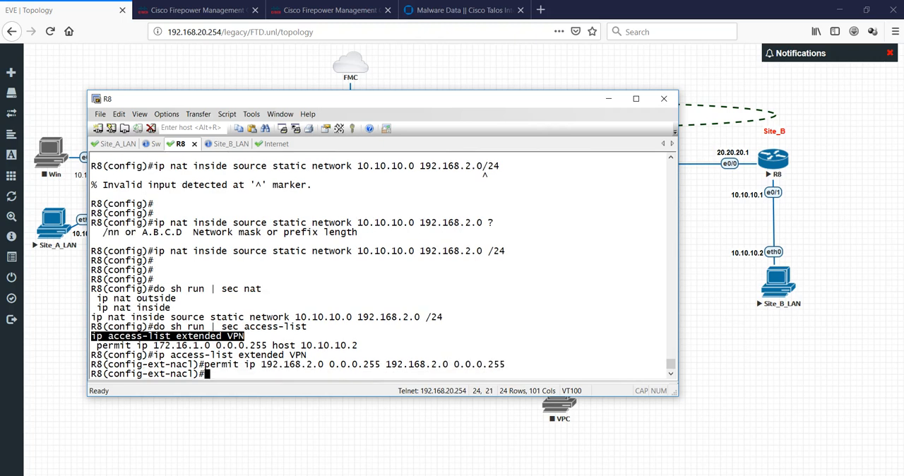
key(Return)
key(Return)
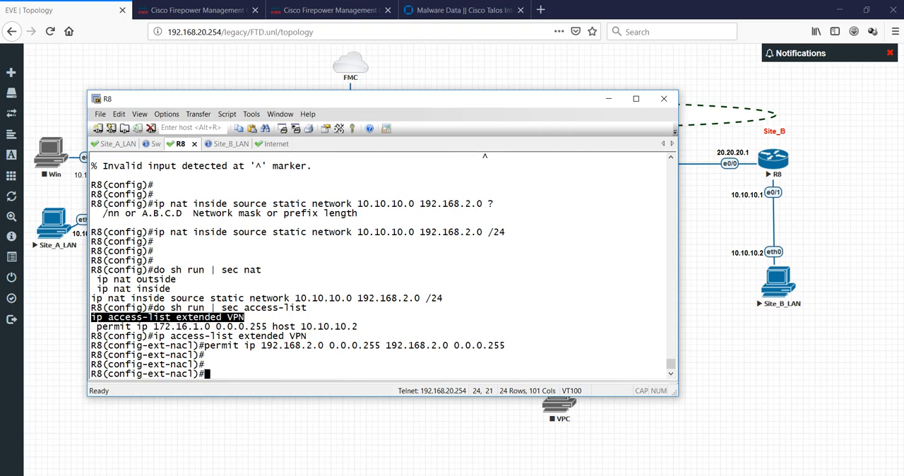
- Return R8 to global configuration mode and save the running configuration
text(exit)
key(Return)
text(d)
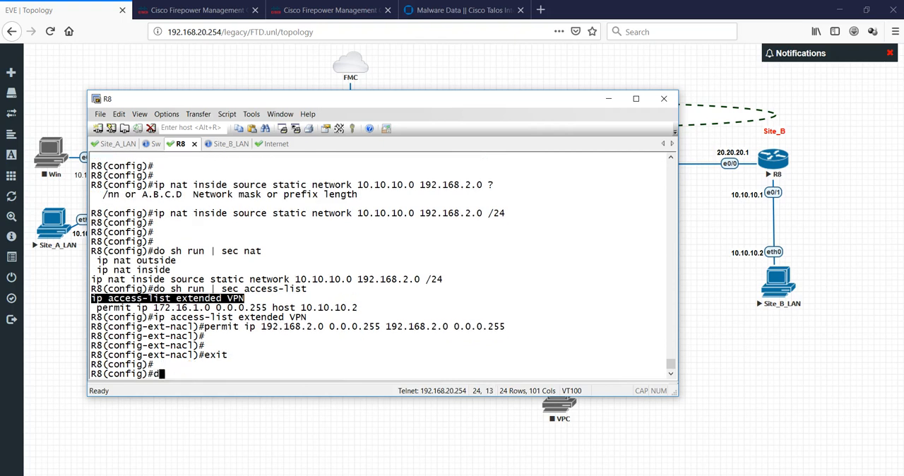
text(o wr)
key(Return)
key(Return)
key(Return)
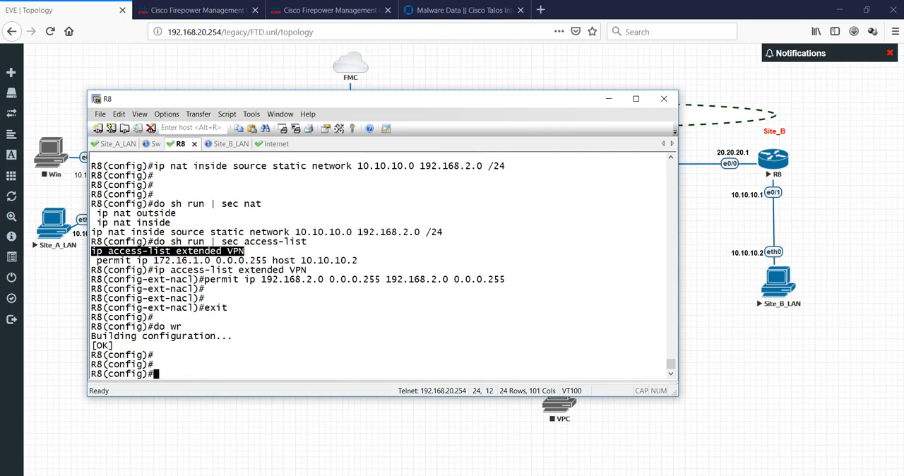
- Switch to the Site_B_LAN console and ping 192.168.1.2
drag(234, 98, 596, 105)
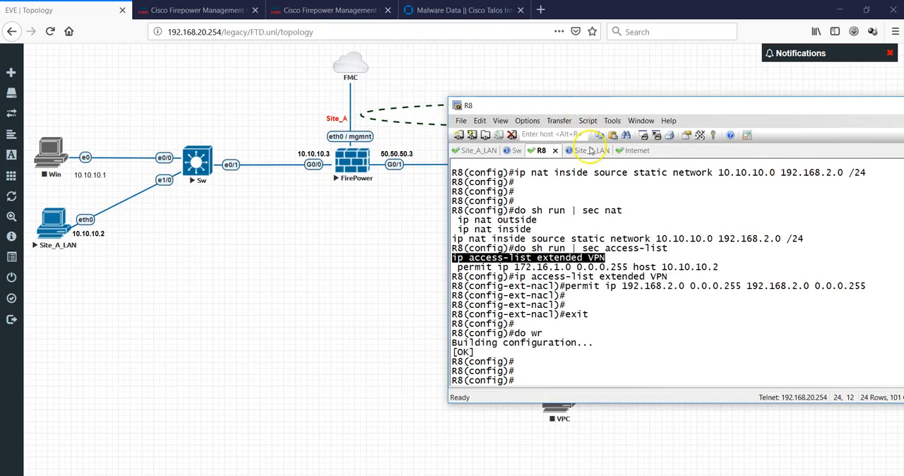
click(593, 150)
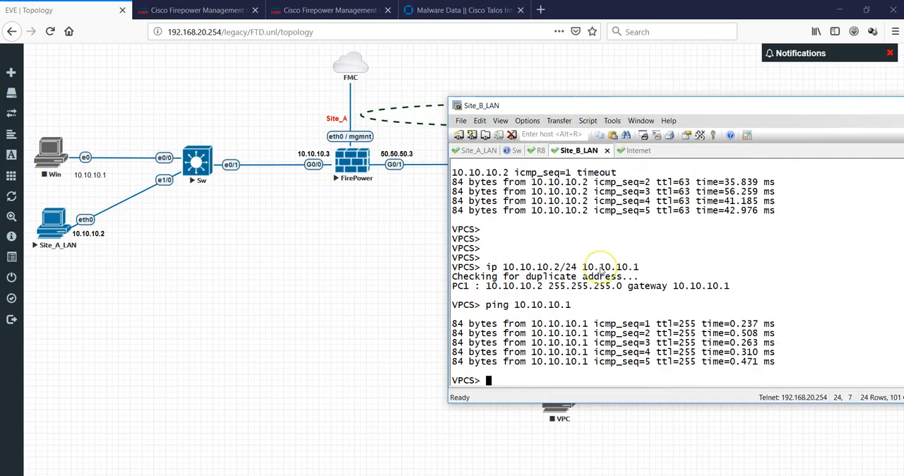
text(ping )
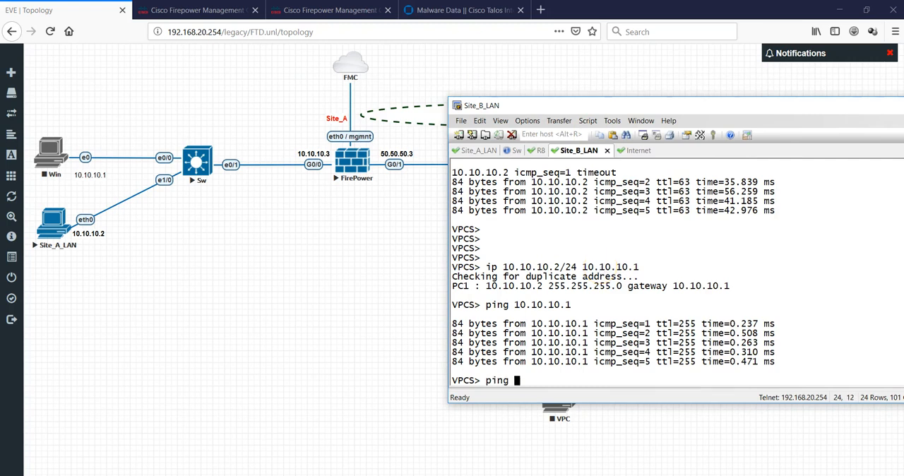
text(192.168.1)
text(.2)
key(Return)
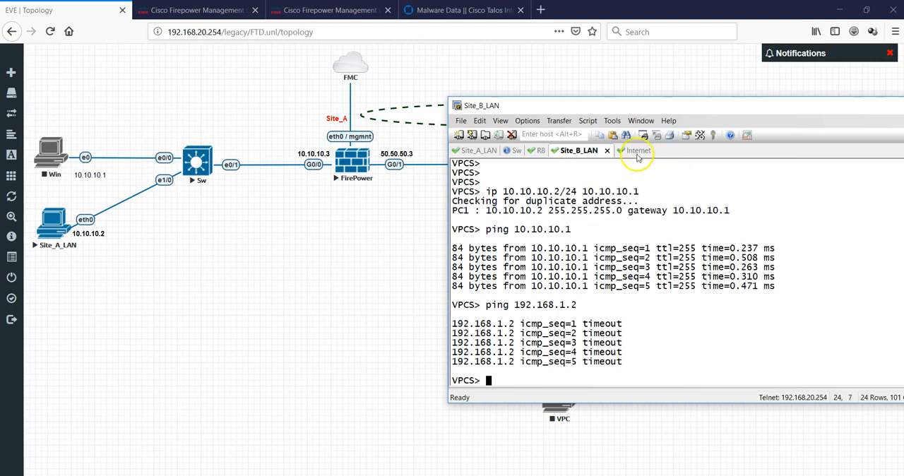
- Reopen access list VPN on R8 and try to permit 10.10.10.0 0.0.0.255 to 192.168.2.0 0.0.0.255 without a protocol keyword
click(535, 151)
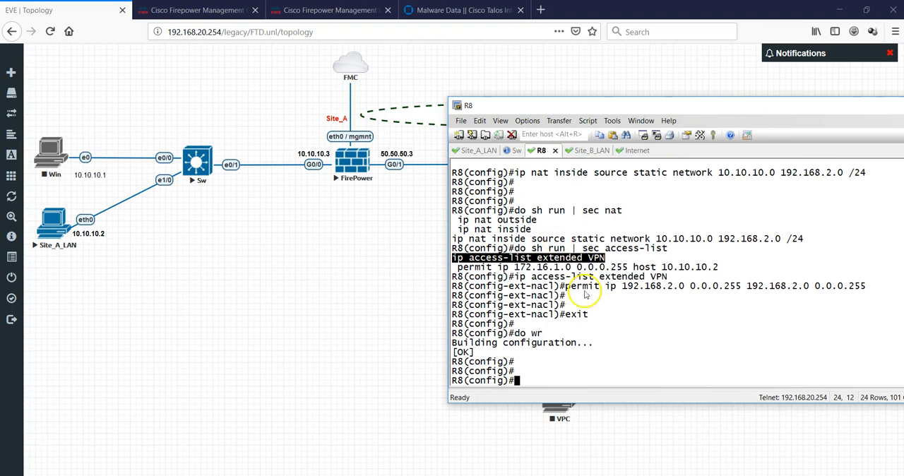
click(638, 344)
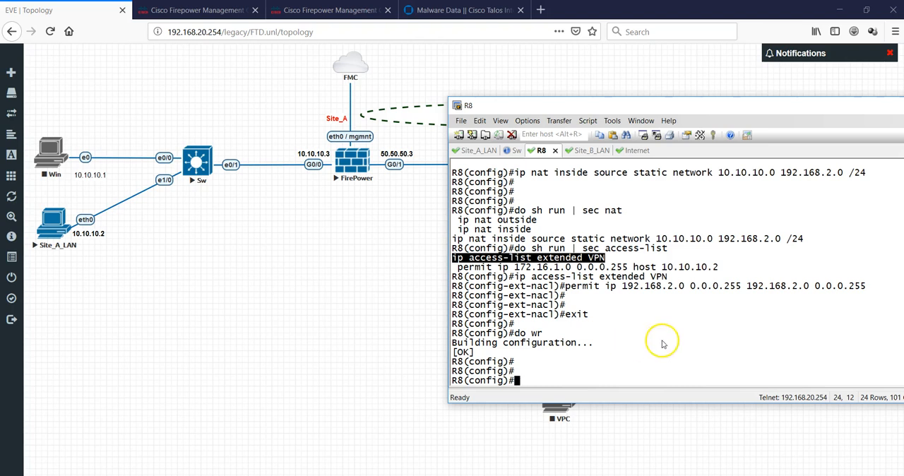
right_click(662, 341)
key(Return)
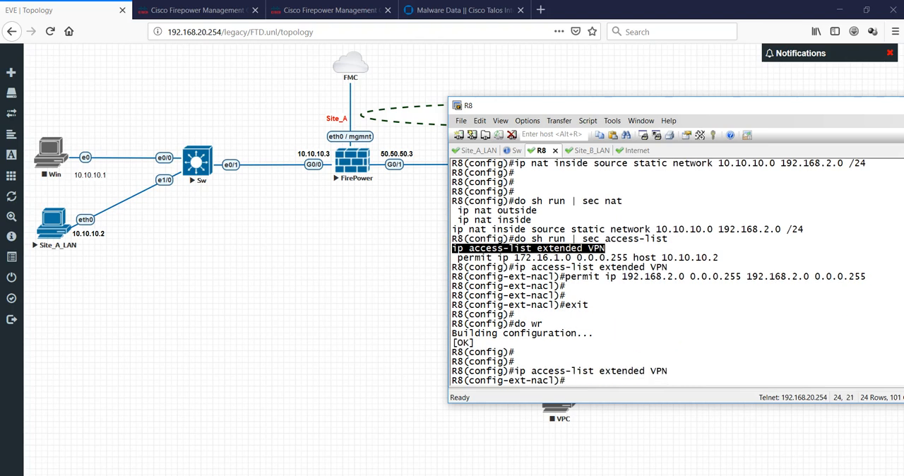
drag(567, 276, 568, 278)
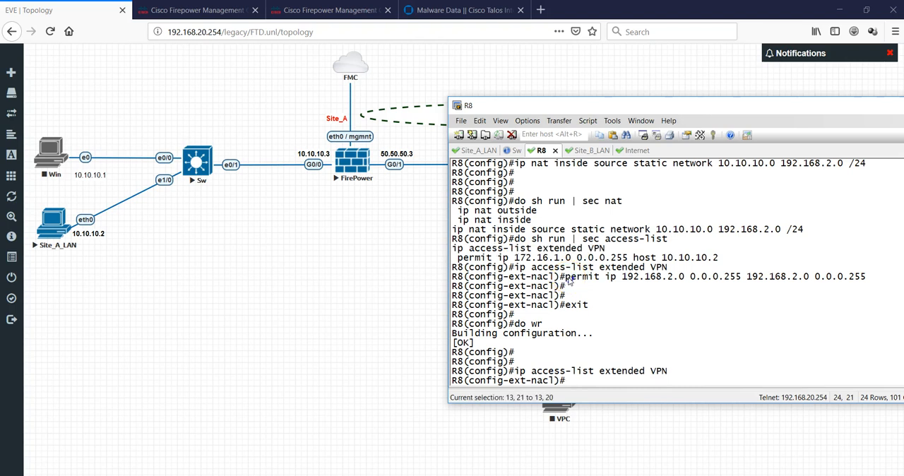
text(permit)
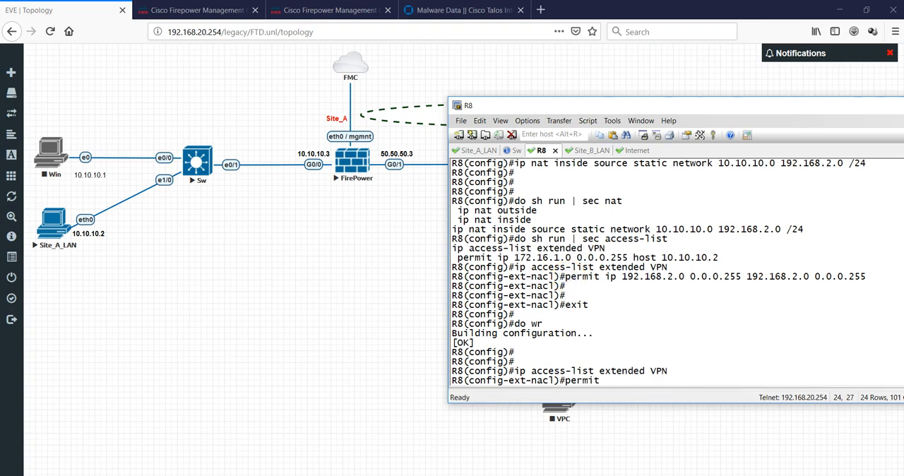
text( 10.10.10.0 0.0.0.255 19)
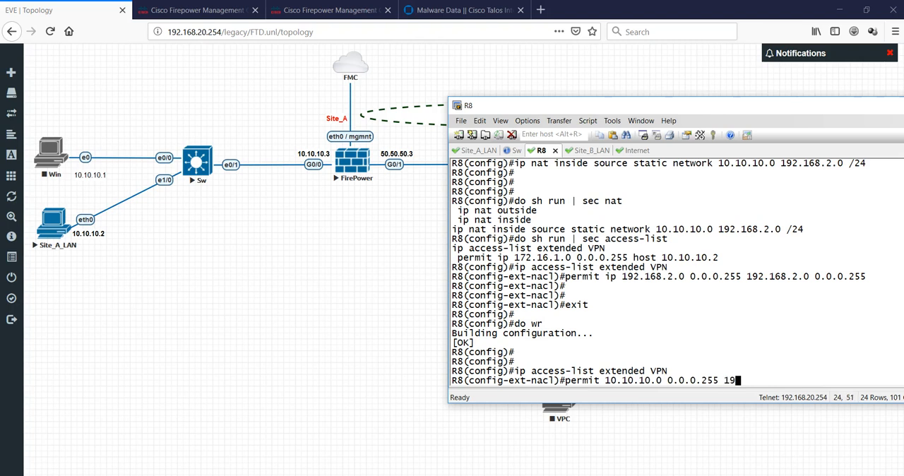
text(2.168)
text(.2.0 0.0.0.255)
key(Return)
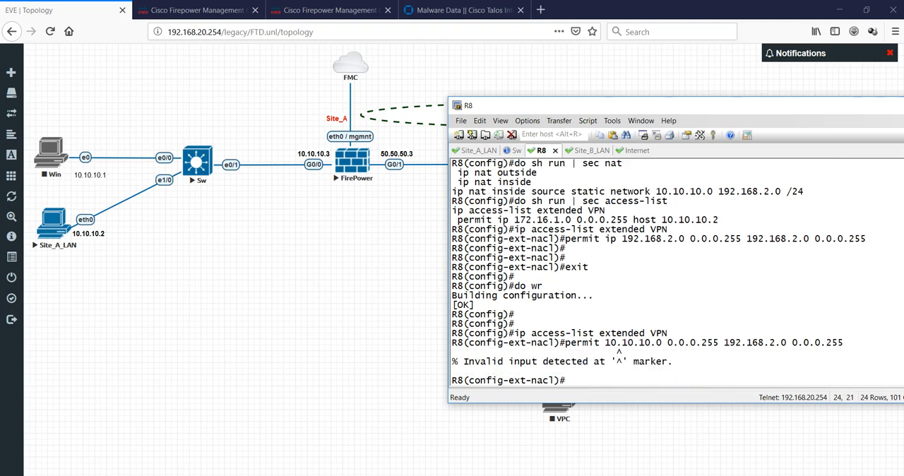
- Add the missing ip keyword to the permit entry from 10.10.10.0 0.0.0.255 to 192.168.2.0 0.0.0.255 and resubmit it
key(Up)
key(Left)
key(Left)
key(Left)
key(Left)
key(Left)
key(Left)
key(Left)
key(Left)
key(Left)
key(Left)
key(Left)
key(Left)
key(Left)
key(Left)
key(Left)
key(Left)
key(Left)
key(Left)
key(Left)
key(Left)
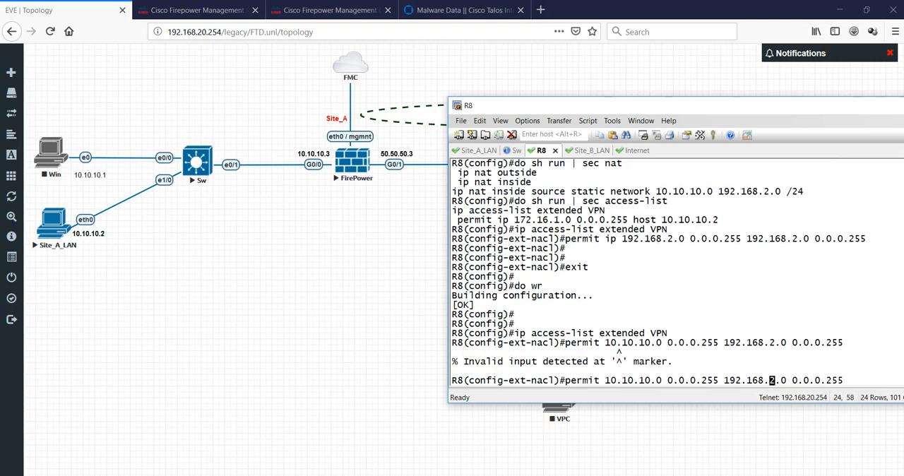
key(Left)
key(Left)
text(ip)
key(Return)
- Remove the permit entry from 192.168.2.0 0.0.0.255 to 192.168.2.0 0.0.0.255 from access list VPN
text(n)
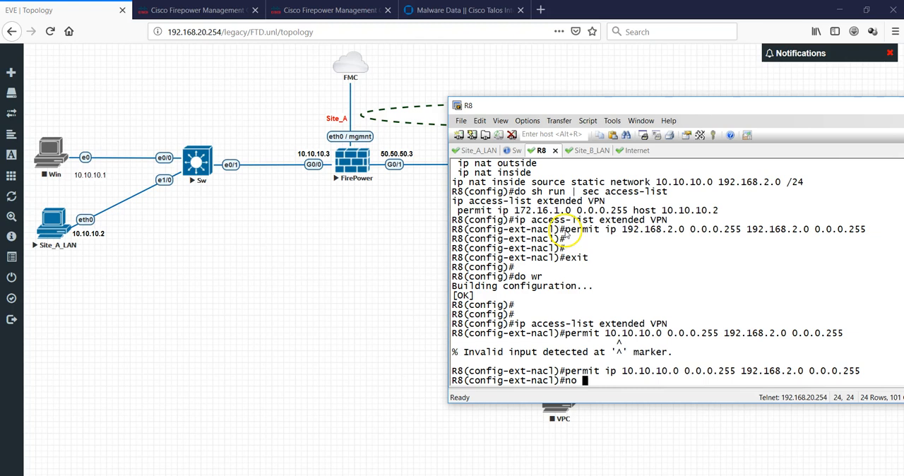
drag(566, 230, 647, 225)
drag(874, 229, 565, 230)
right_click(647, 265)
key(Return)
key(Return)
key(Return)
key(Return)
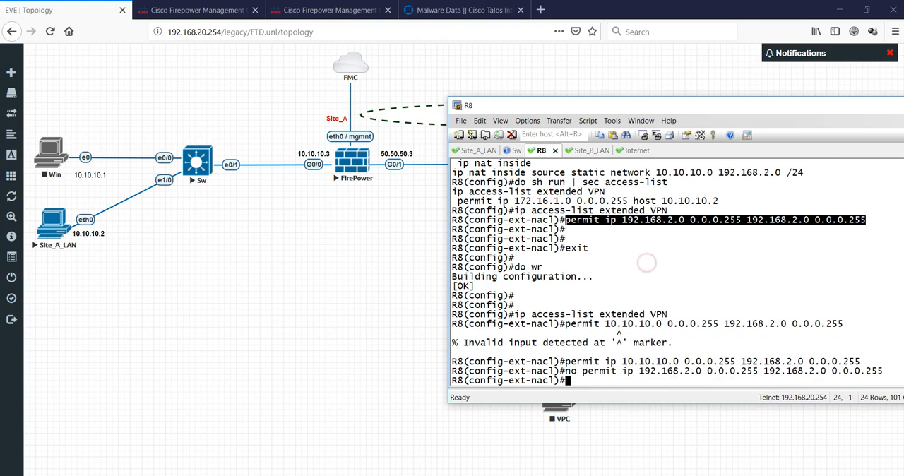
- Return to global configuration mode and display the access-list section of R8's running configuration
text(exit)
key(Return)
text(do )
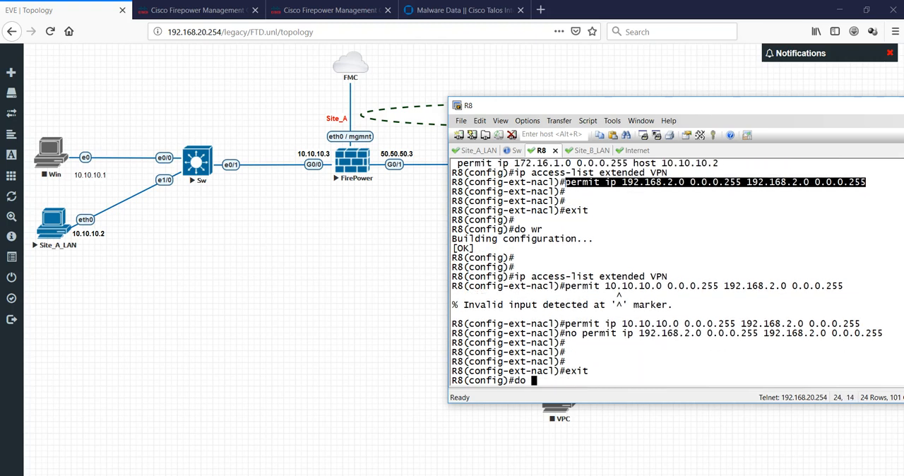
text(sh run | sec access-list)
key(Return)
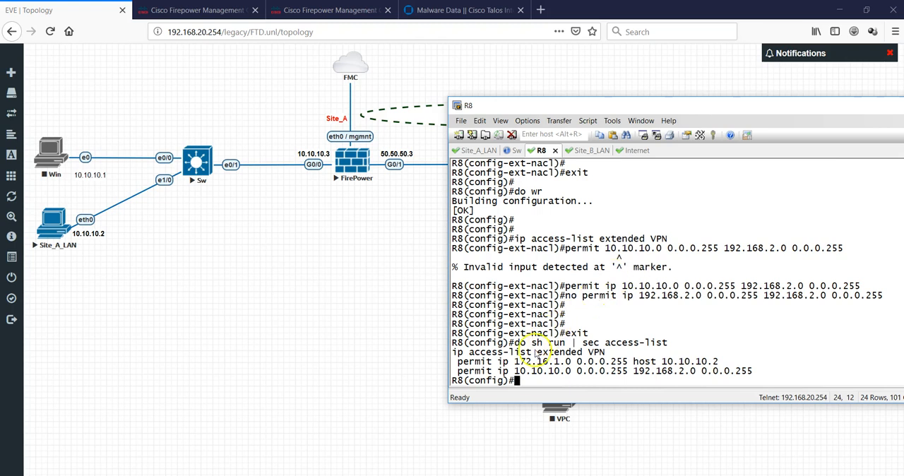
- Remove the permit ip 172.16.1.0 0.0.0.255 host 10.10.10.2 entry from R8's extended access list VPN
drag(456, 357, 607, 354)
right_click(704, 343)
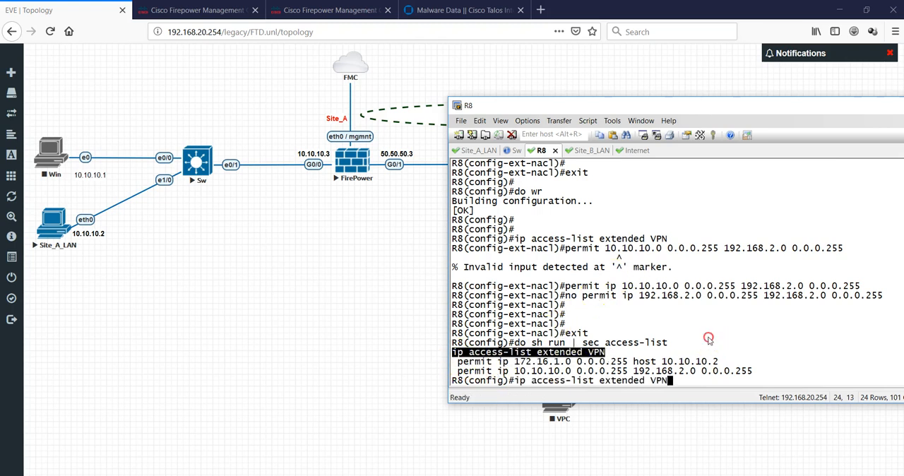
key(Return)
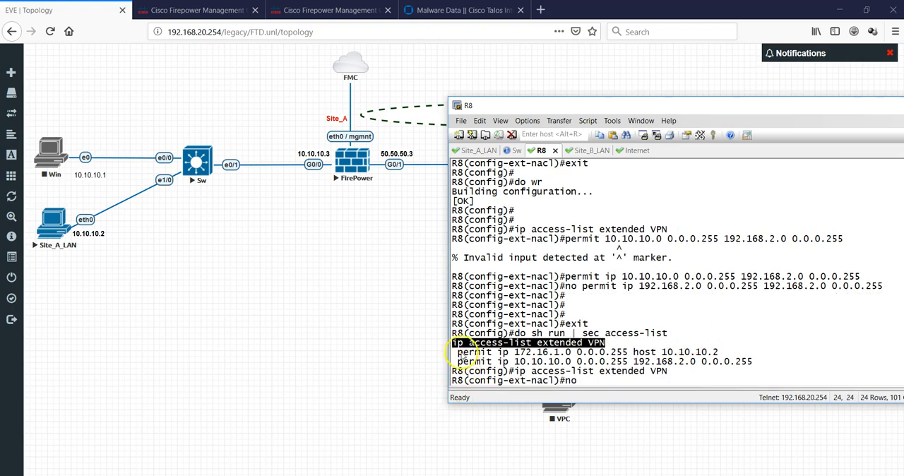
click(463, 351)
drag(471, 352, 720, 351)
right_click(795, 344)
key(Return)
key(Return)
key(Return)
key(Return)
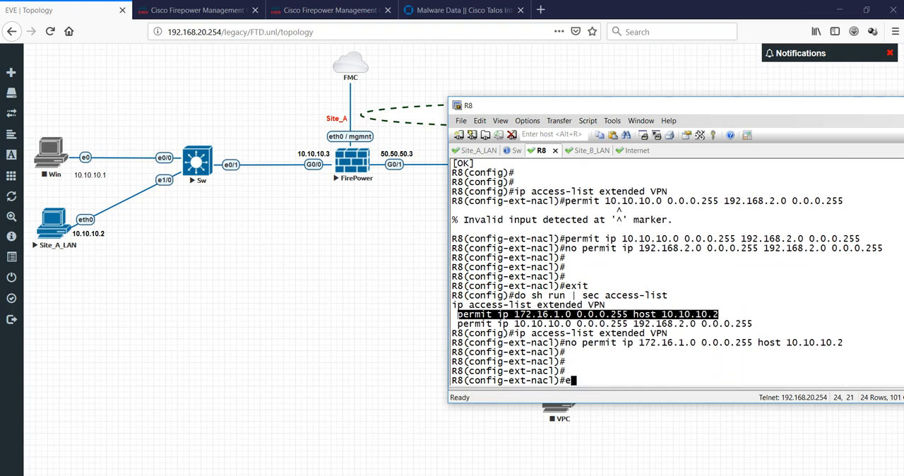
- Leave access-list configuration and check the remaining VPN access-list entries in R8's running configuration
key(Return)
key(Return)
text(do sh run | sec acce)
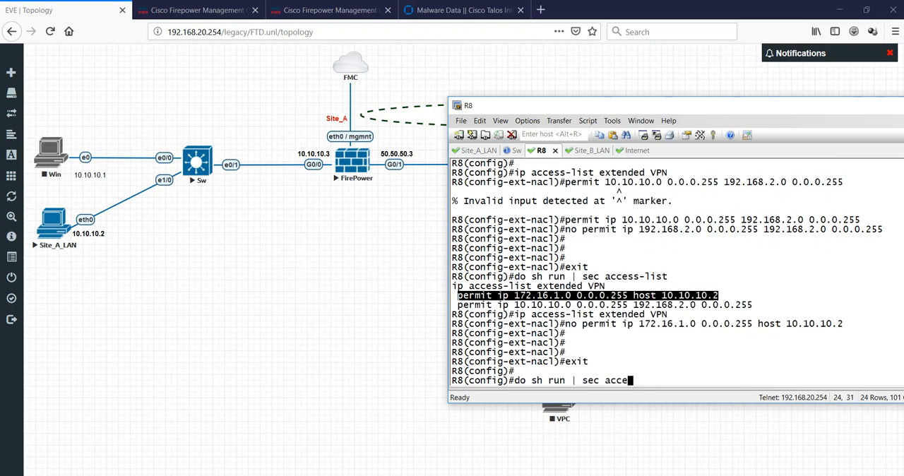
text(ss-list)
key(Return)
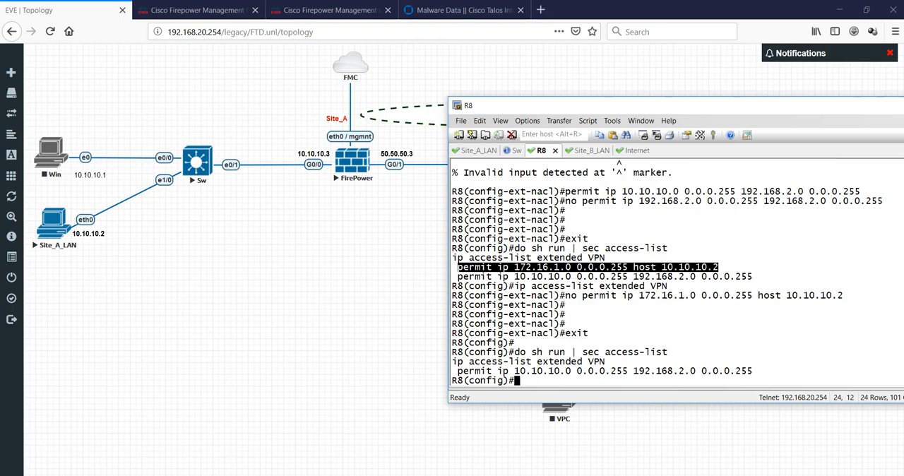
- Ping 192.168.1.2 from the Site_B_LAN host to test connectivity after the access-list change
key(Return)
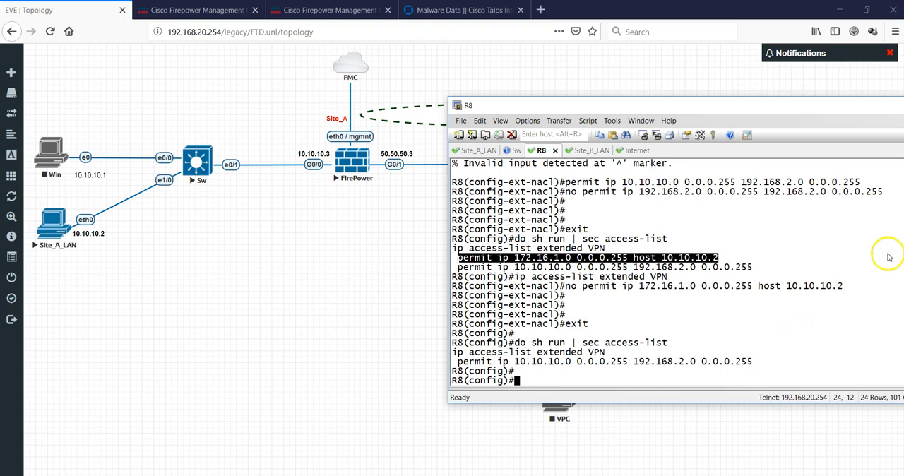
click(591, 150)
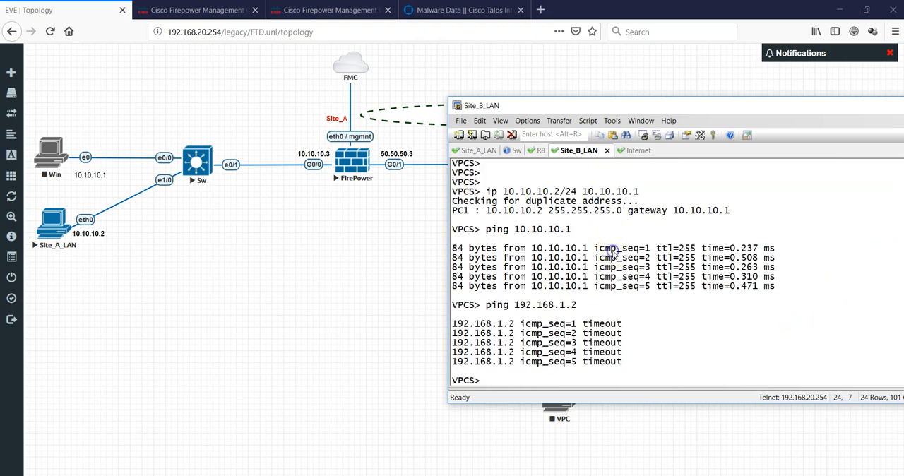
key(Up)
key(Return)
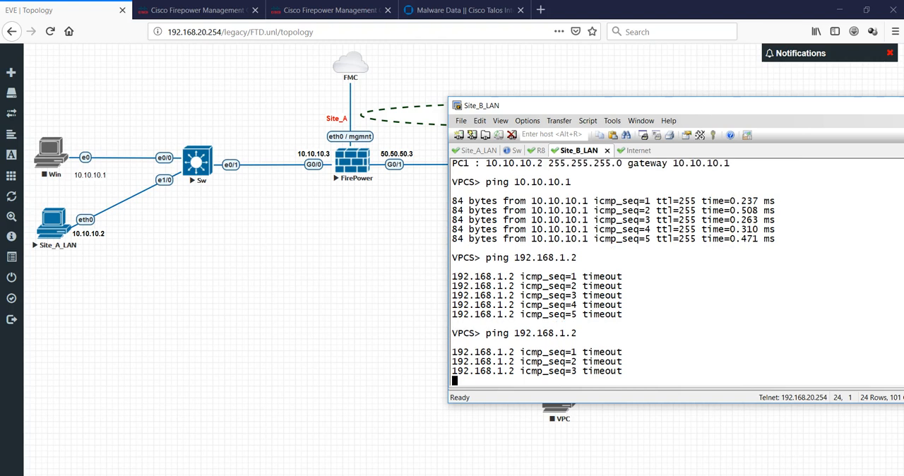
click(636, 150)
click(578, 152)
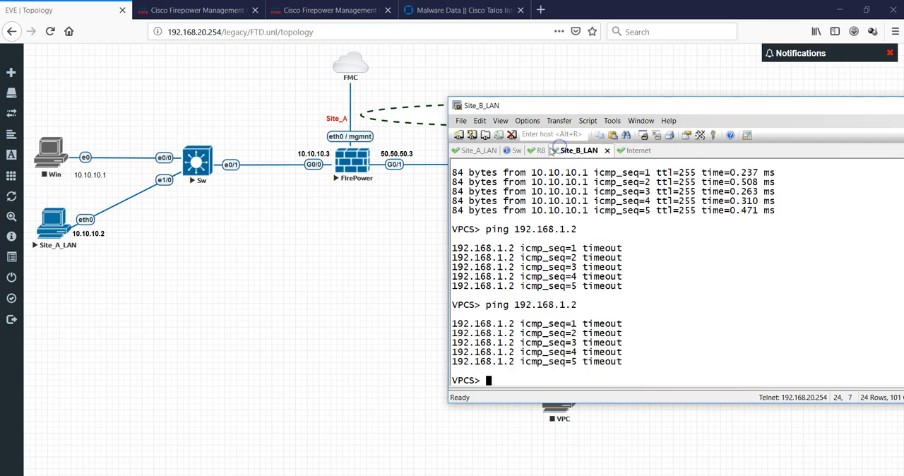
- On R8, add permit ip 192.168.2.0 0.0.0.255 192.168.2.0 0.0.0.255 to the extended access list VPN
click(537, 151)
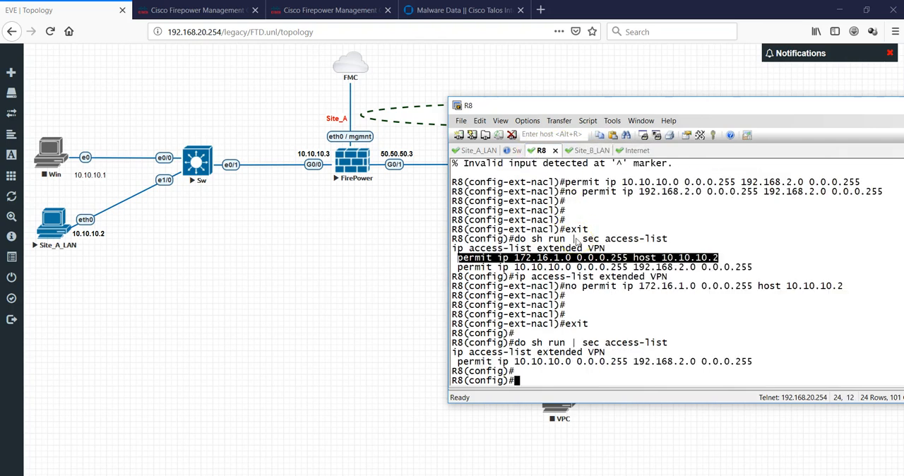
drag(452, 352, 609, 353)
right_click(690, 326)
key(Return)
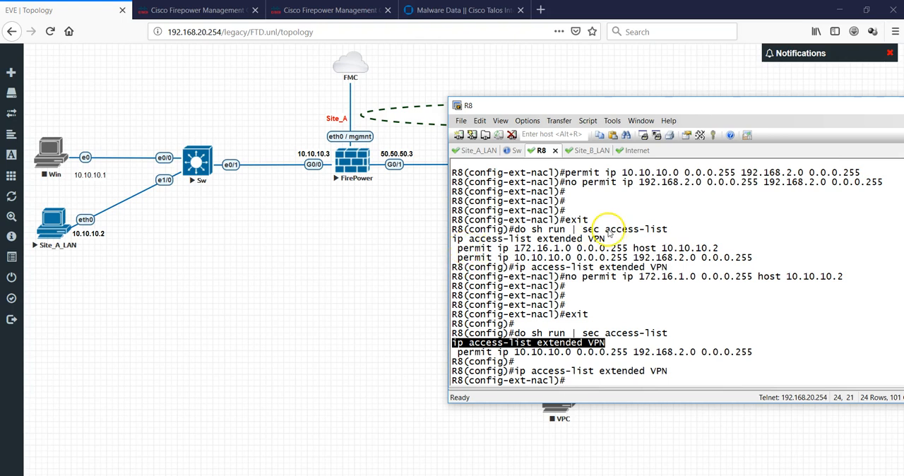
click(566, 175)
double_click(566, 174)
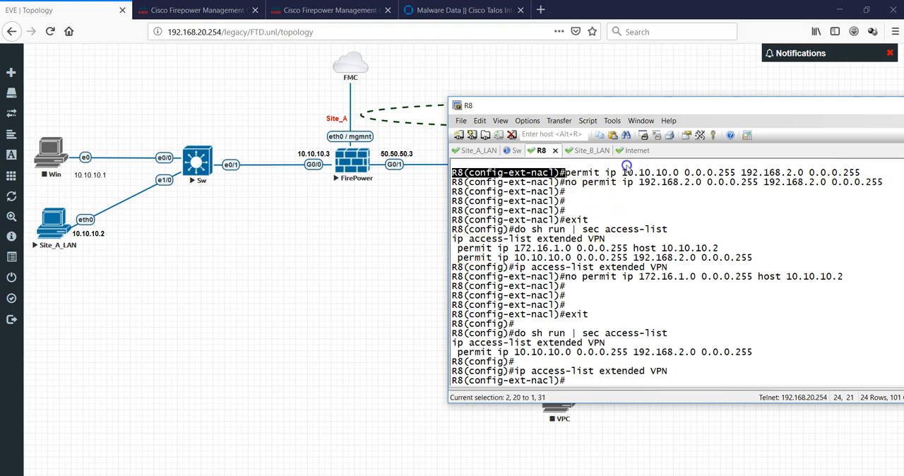
drag(583, 183, 887, 182)
right_click(844, 233)
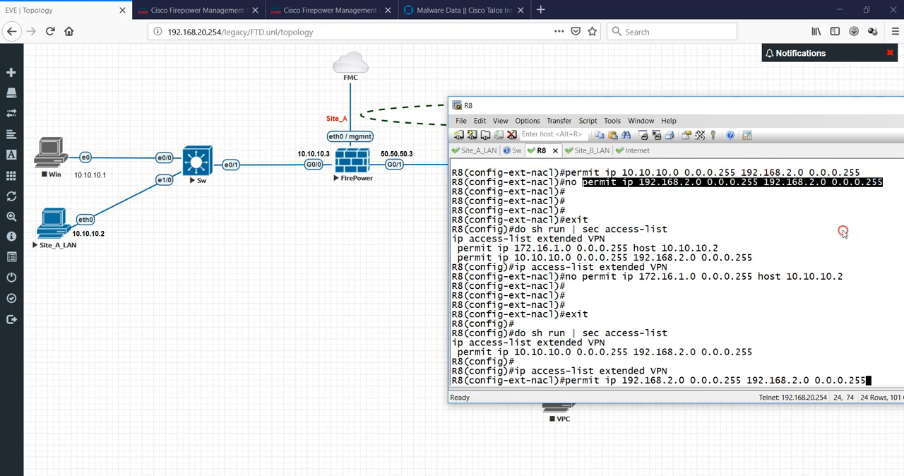
key(Return)
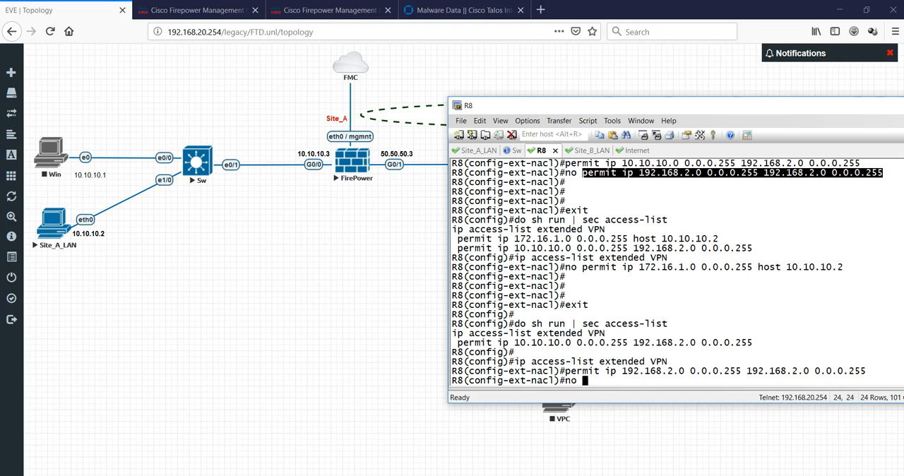
- Remove the permit ip 10.10.10.0 0.0.0.255 192.168.2.0 0.0.0.255 entry from R8's VPN access list
text(no)
drag(455, 342, 755, 344)
right_click(804, 325)
key(Return)
key(Return)
key(Return)
- Return to global configuration mode and display the access-list section of R8's running configuration
text(exit)
key(Return)
key(Return)
key(Return)
text(do sh run | sec access-list)
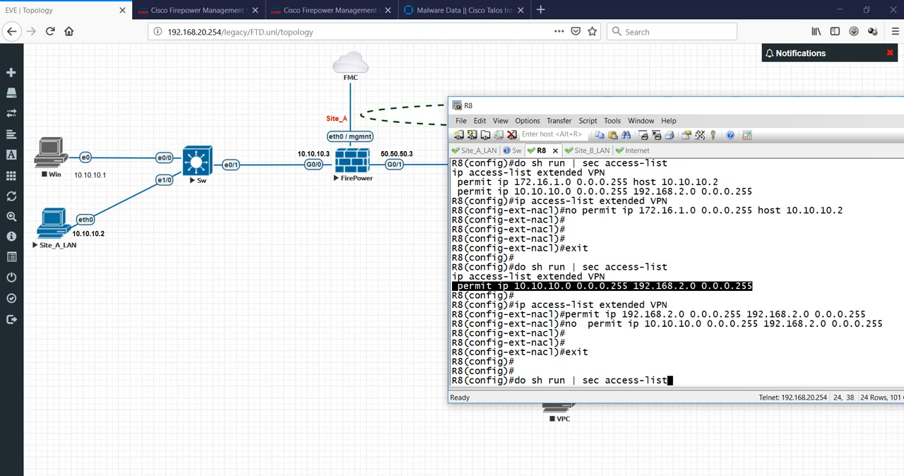
key(Return)
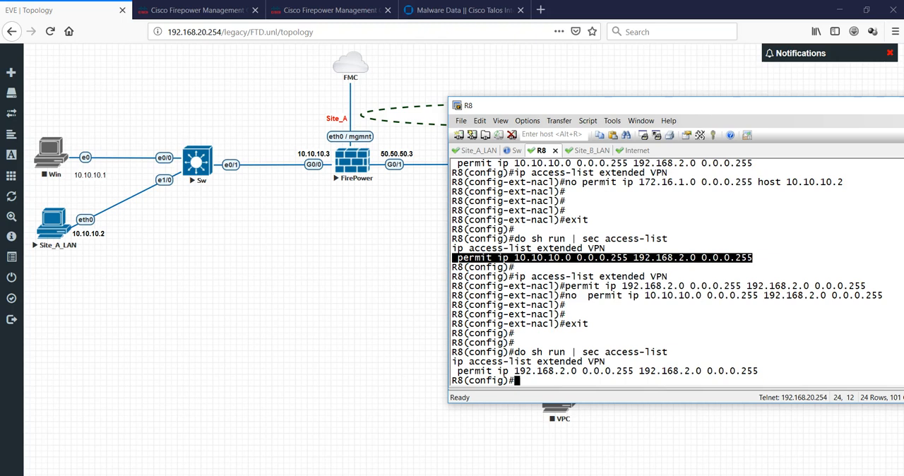
- Repeat the ping to 192.168.1.2 from the Site_B_LAN host
click(578, 150)
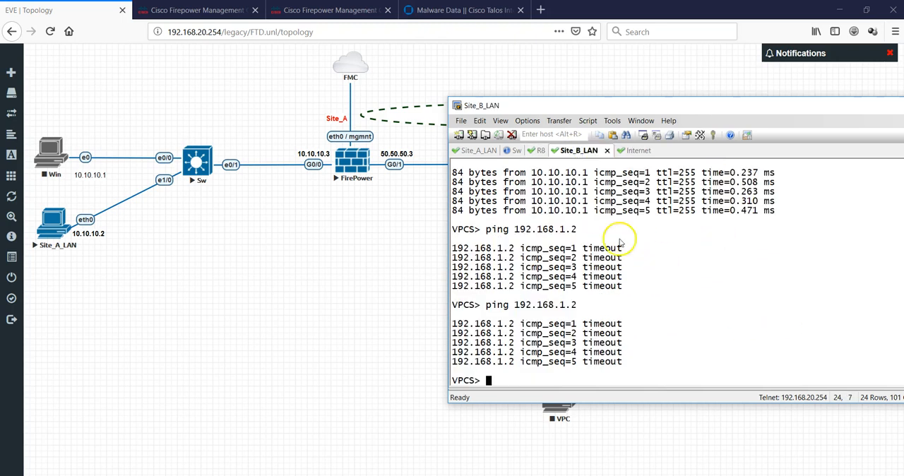
key(Up)
key(Return)
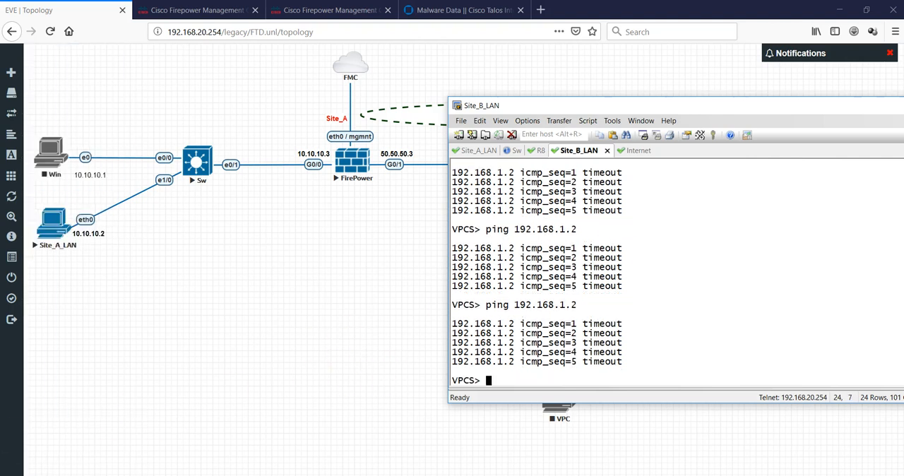
- On R8, display the access-list section of the running configuration from privileged EXEC mode
click(536, 151)
text(sh run | sec acce)
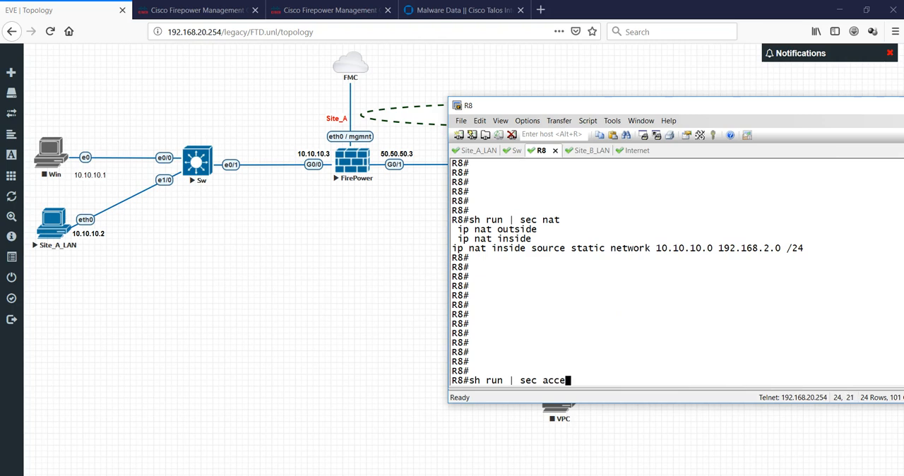
text(ss-list)
key(Return)
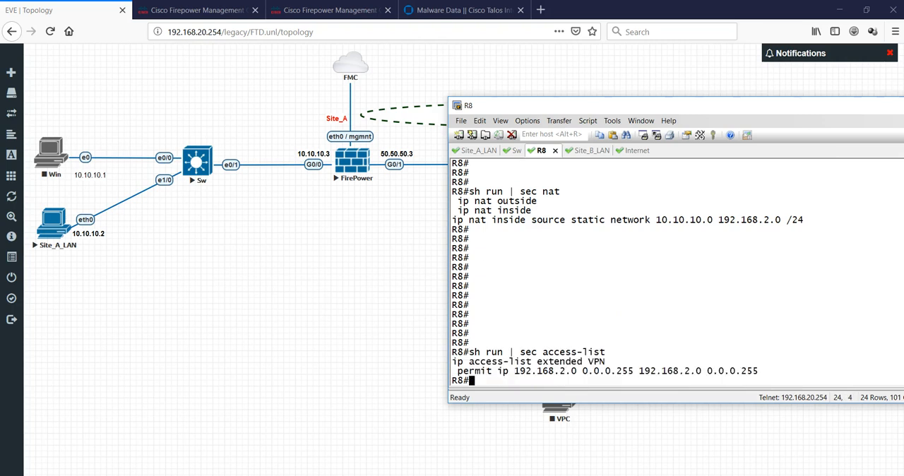
key(Return)
key(Return)
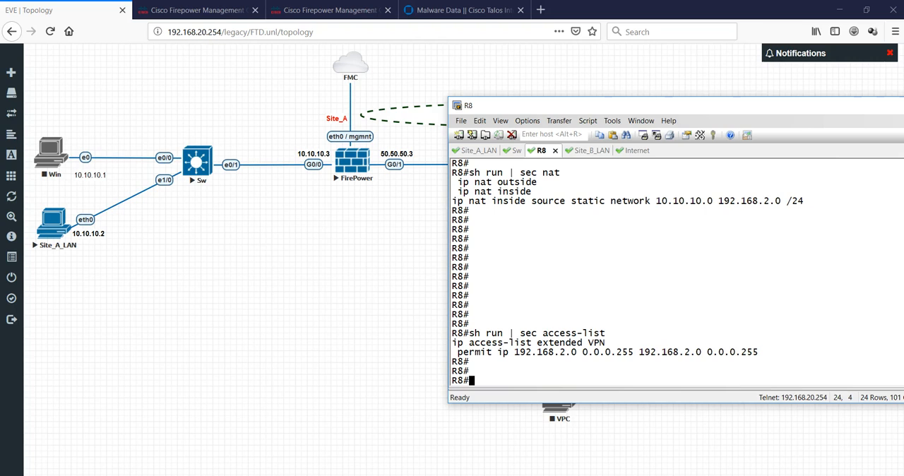
- Enter configuration mode on R8 and add permit ip 192.168.2.0 0.0.0.255 192.168.1.0 0.0.0.255 to extended access list VPN
text(config t)
key(Return)
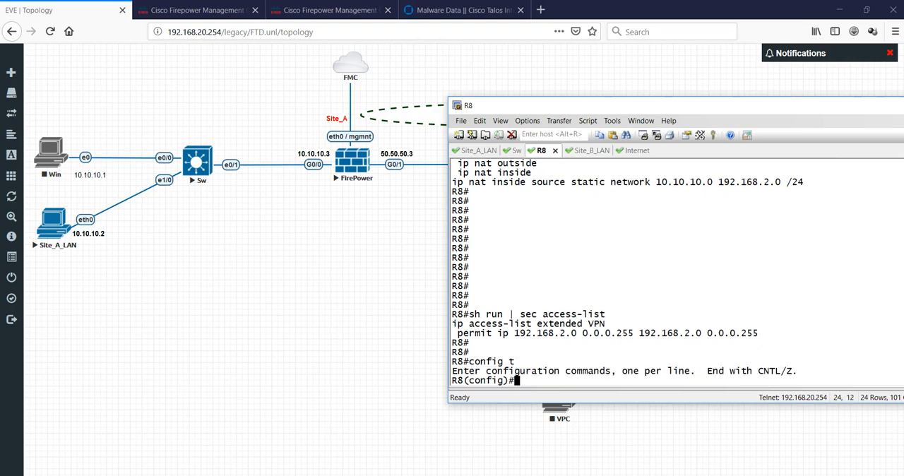
drag(450, 323, 606, 324)
right_click(653, 301)
key(Return)
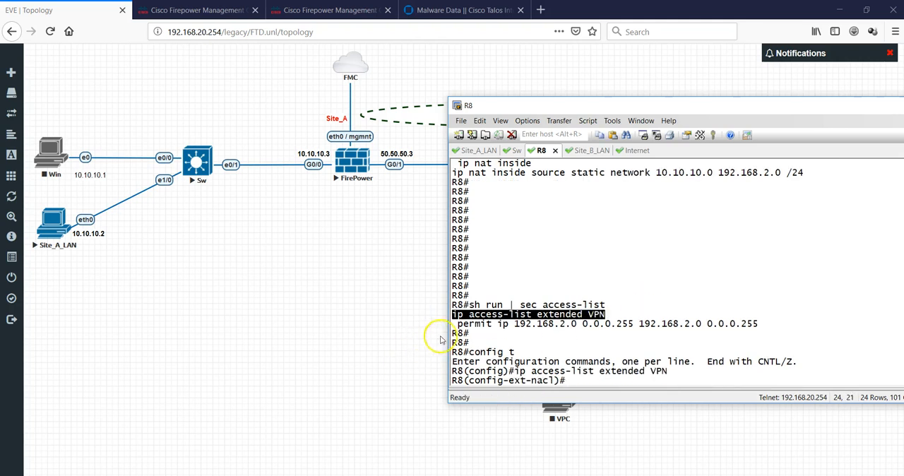
drag(458, 327, 634, 326)
right_click(694, 269)
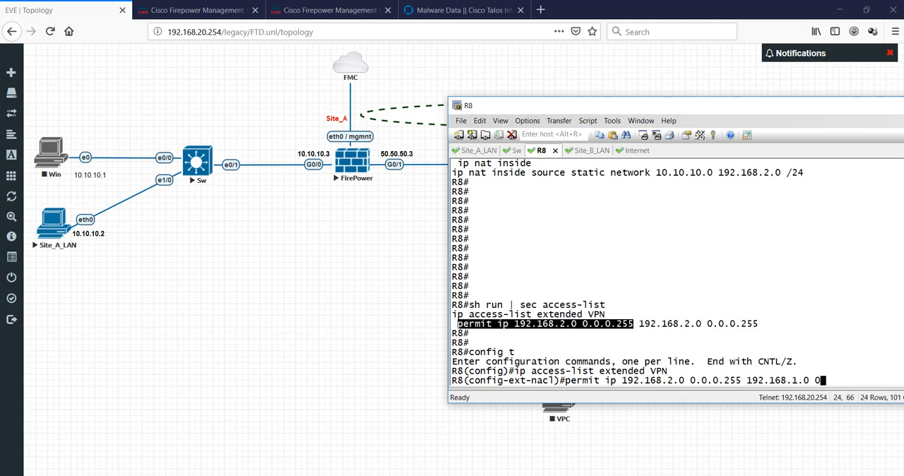
text(5)
key(Return)
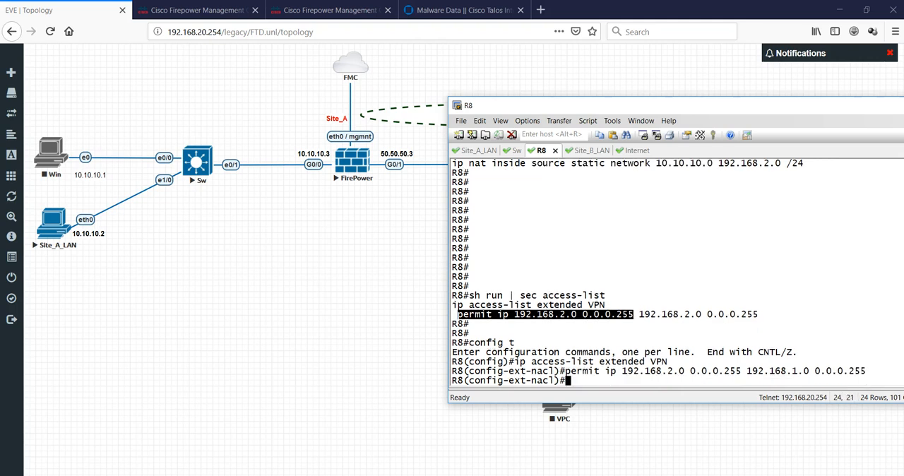
key(Return)
key(Return)
- Return R8 to privileged EXEC mode and display the NAT section of its running configuration
text(exit)
key(Return)
text(exit)
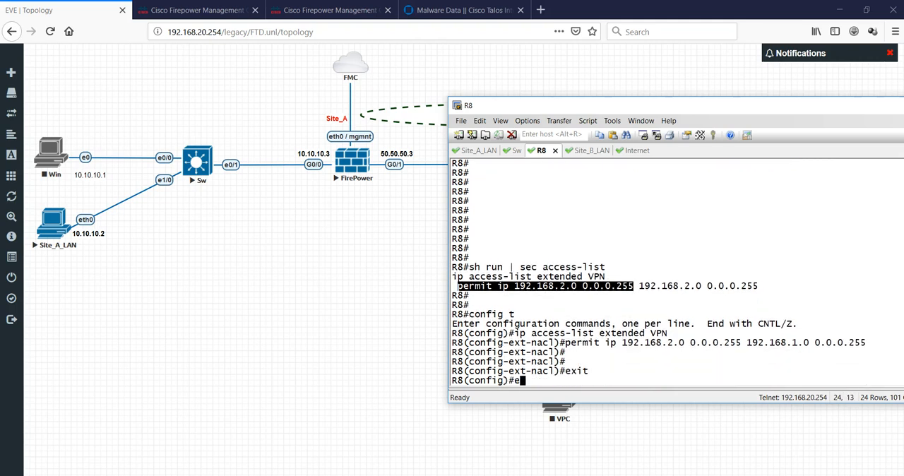
key(Return)
key(Return)
text(sh run | sec nat)
key(Return)
- Display R8's access-list section and compare the VPN entries with the network translated by the static NAT rule
text(sh run | sec access)
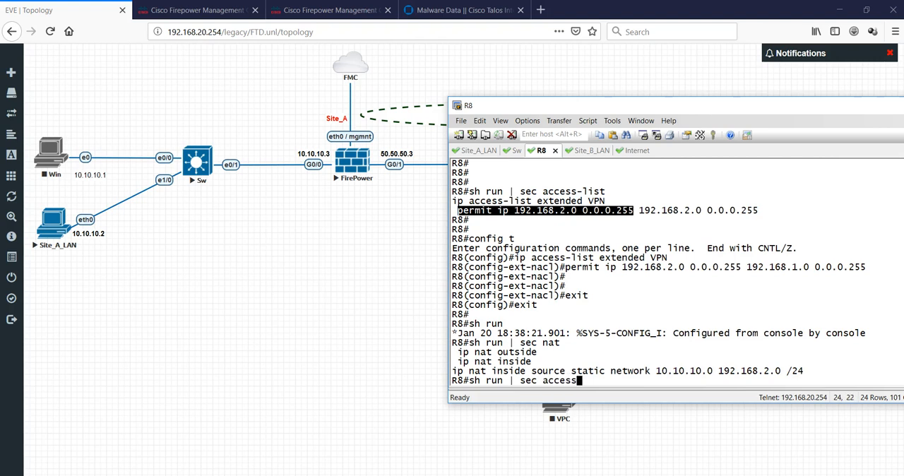
text(-lis)
key(Return)
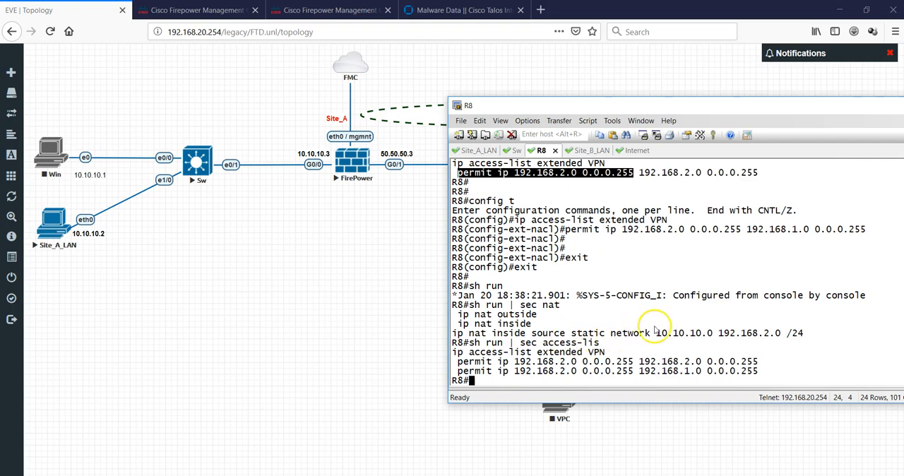
drag(660, 337, 808, 334)
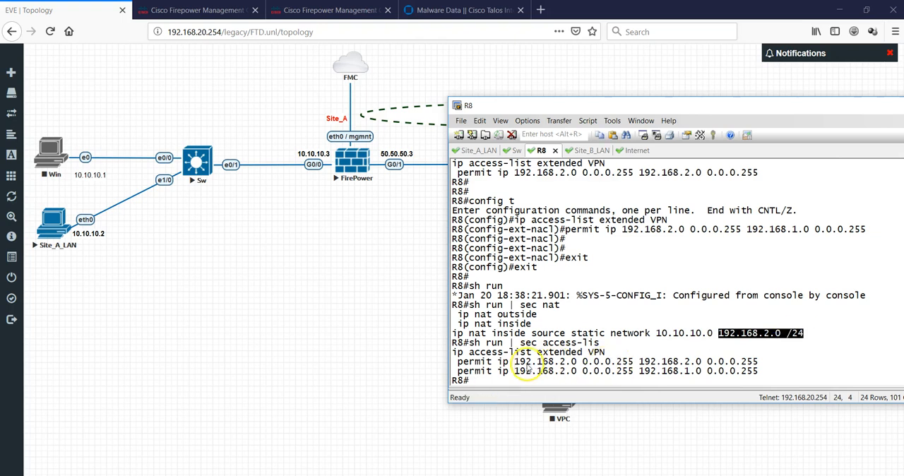
drag(514, 361, 556, 362)
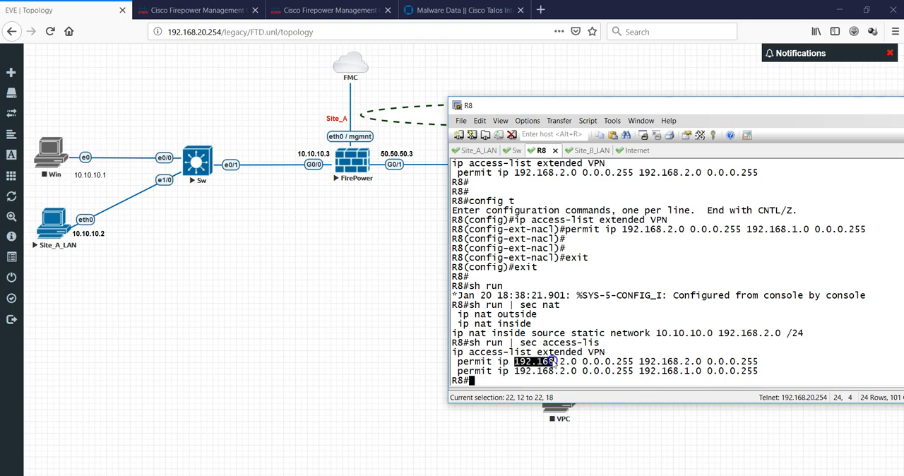
click(652, 372)
- Reopen extended access list VPN on R8 and remove the permit ip 192.168.2.0 0.0.0.255 192.168.2.0 0.0.0.255 entry
text(config t)
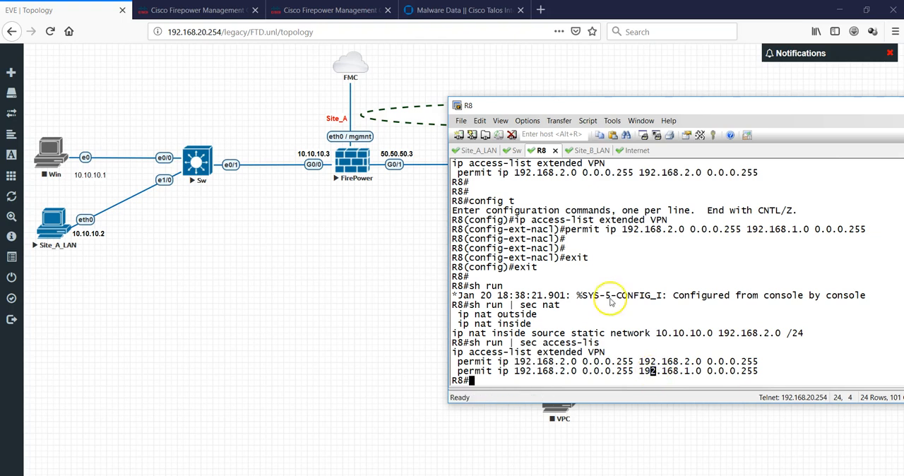
key(Return)
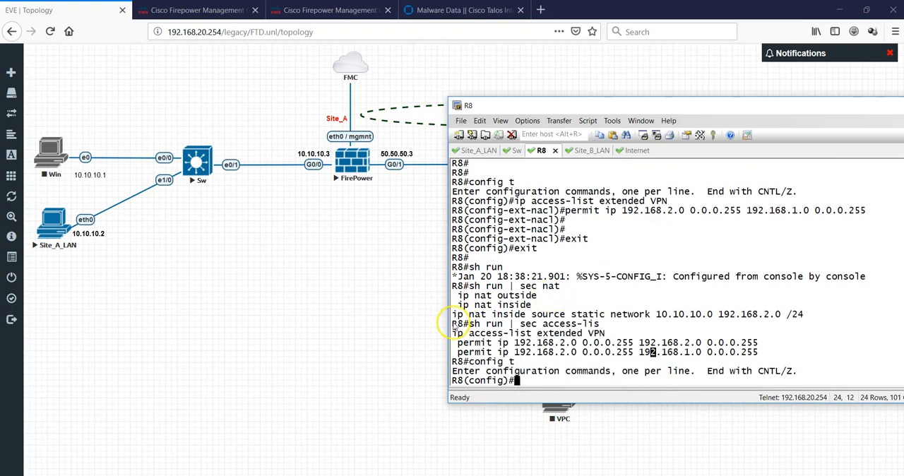
drag(452, 323, 605, 333)
right_click(646, 299)
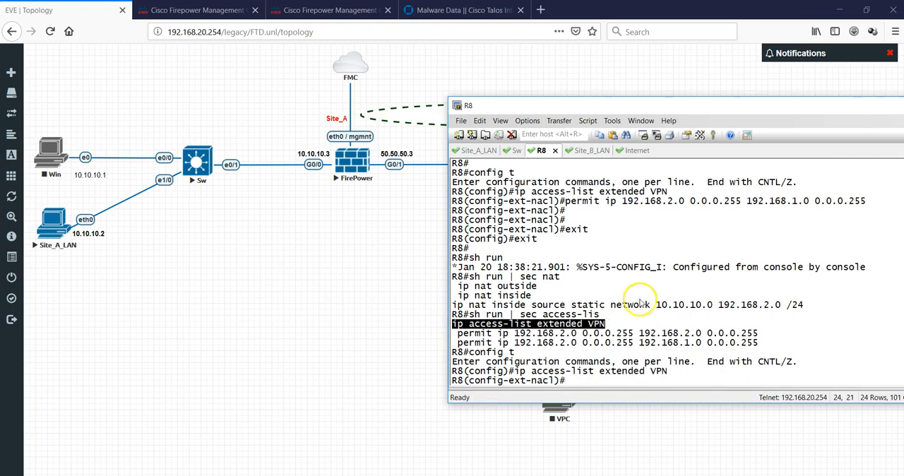
drag(457, 334, 759, 333)
key(ctrl+c)
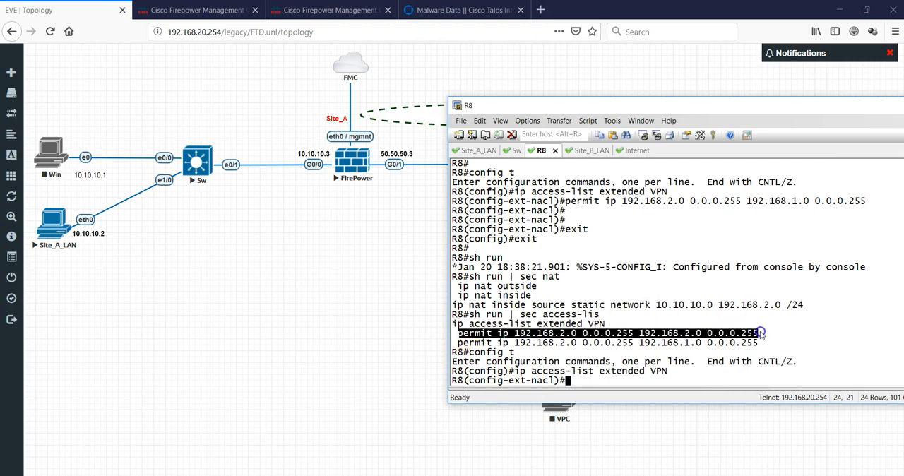
text(no)
right_click(787, 326)
key(Return)
key(Return)
key(Return)
key(Return)
key(Return)
- Leave access-list and global configuration on R8, returning to privileged EXEC mode
key(Return)
key(Return)
key(Return)
key(Return)
key(Return)
key(Return)
key(Return)
text(e)
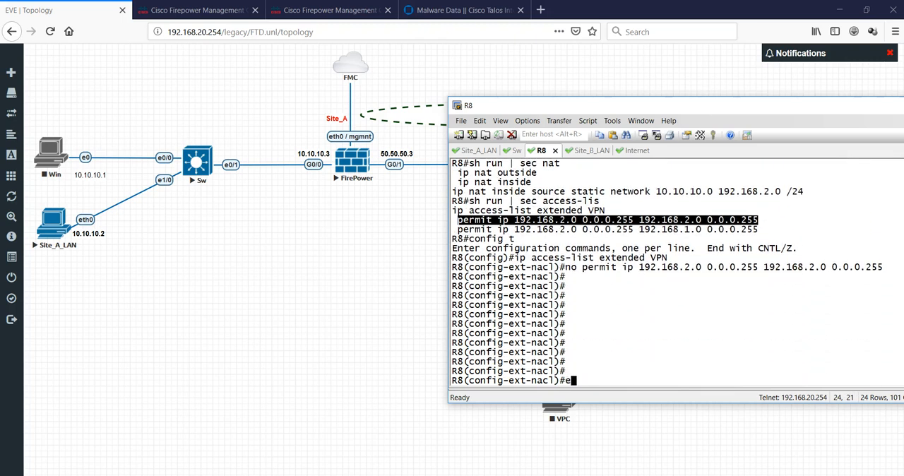
text(xi)
key(Return)
key(Return)
key(Return)
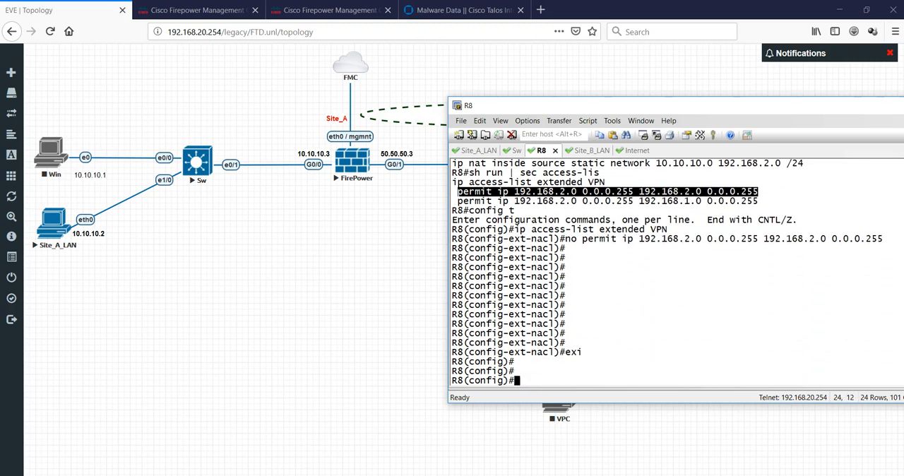
key(ctrl+z)
key(Return)
key(Return)
key(Return)
- Display the NAT and access-list sections of R8's running configuration
text(sh run)
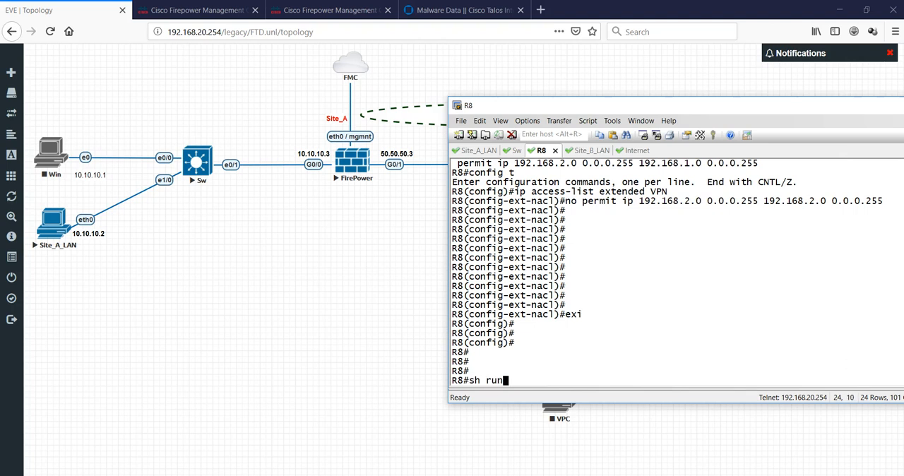
text( | sec nat)
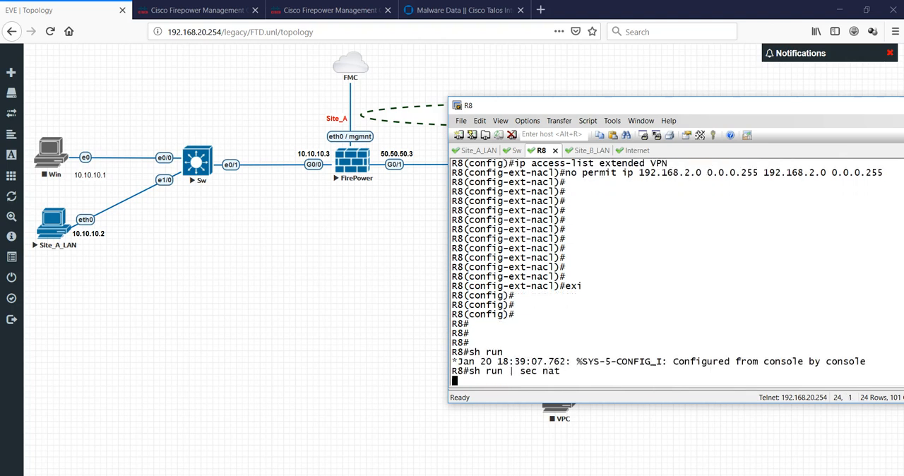
key(Return)
text(sh run )
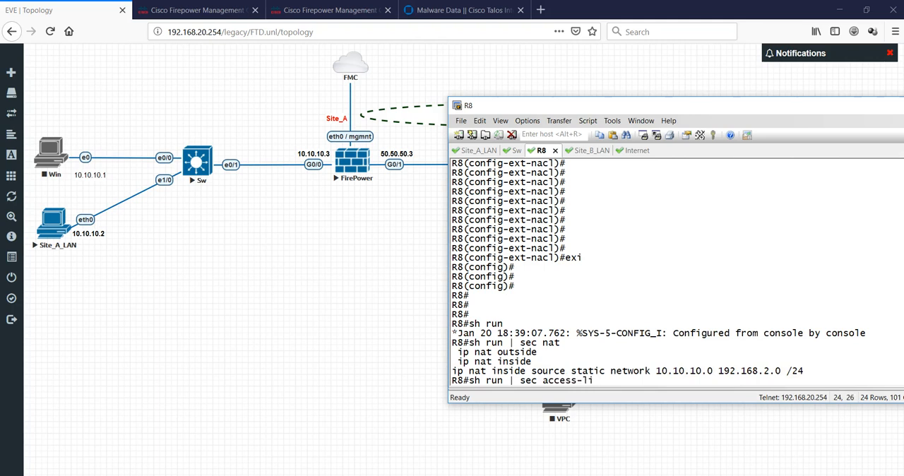
text(| sec access-li)
key(Return)
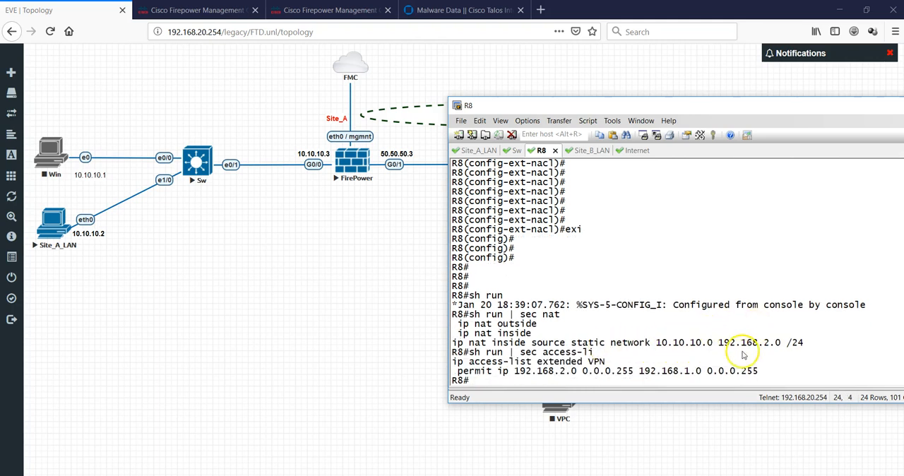
- Check the source and destination networks in R8's VPN access list, then ping 192.168.1.2 again from Site_B_LAN
drag(550, 371, 577, 379)
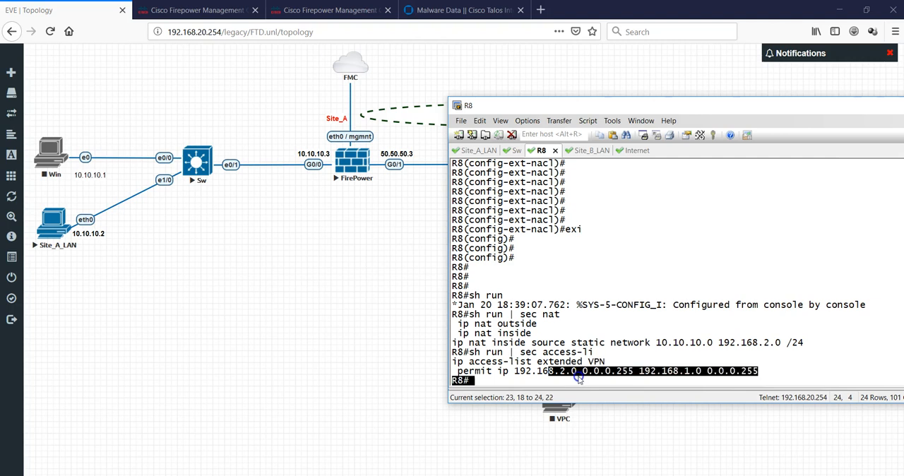
click(682, 371)
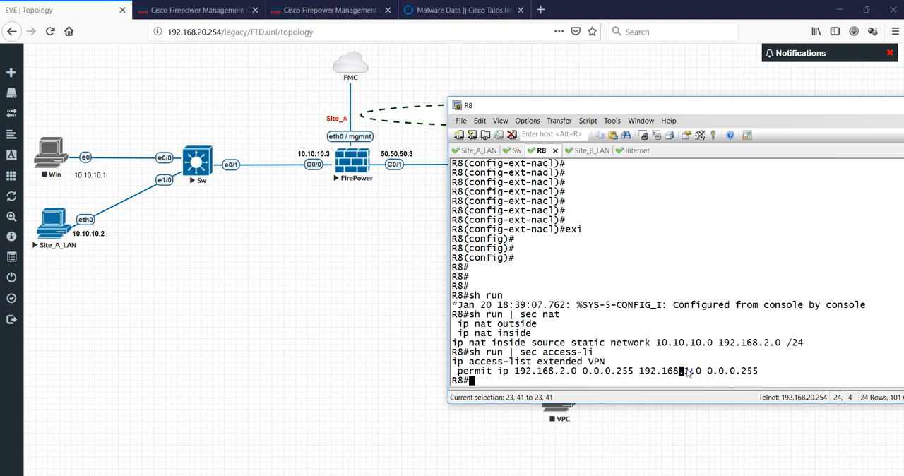
click(580, 151)
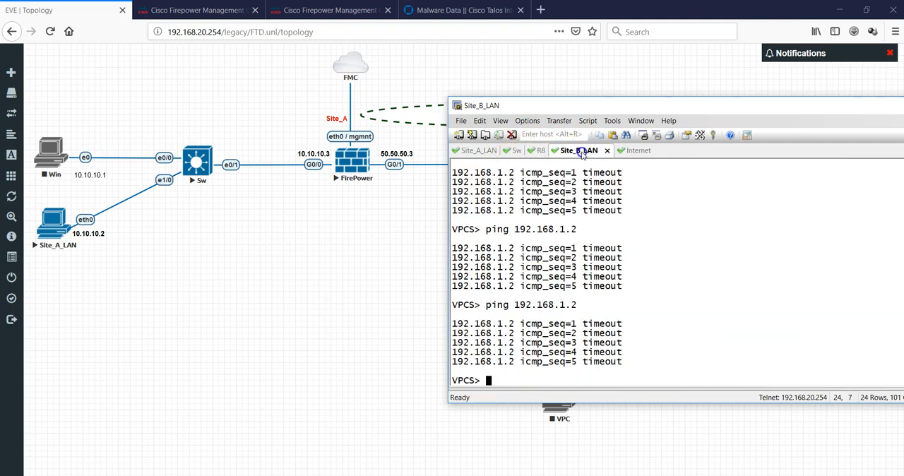
key(Up)
key(Return)
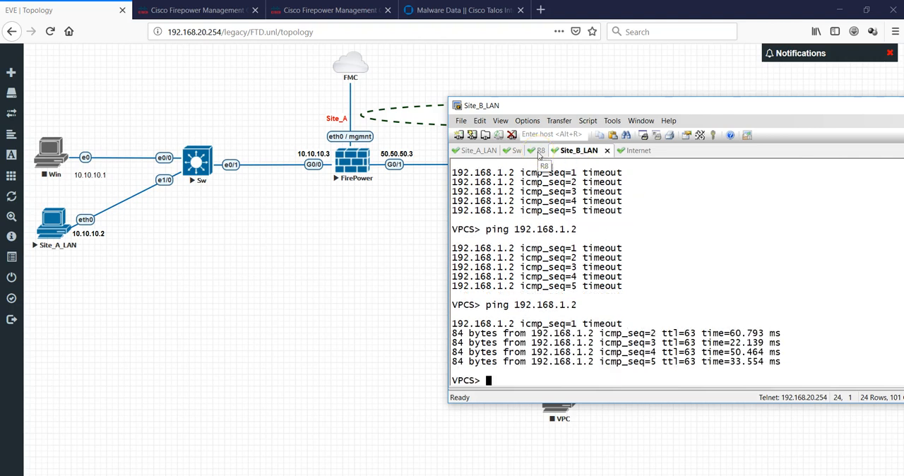
- Return to R8's console, then narrow and reposition the terminal window so the Site_B devices in the topology are uncovered
click(540, 151)
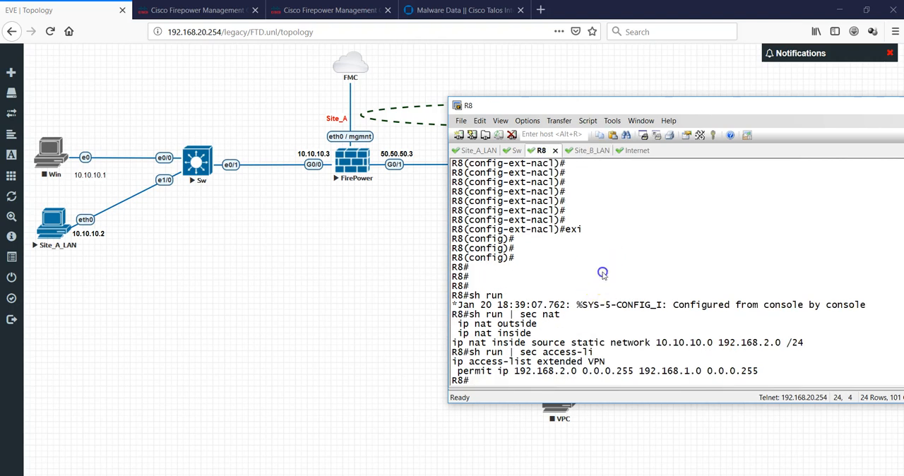
key(Return)
key(Return)
key(Return)
key(Return)
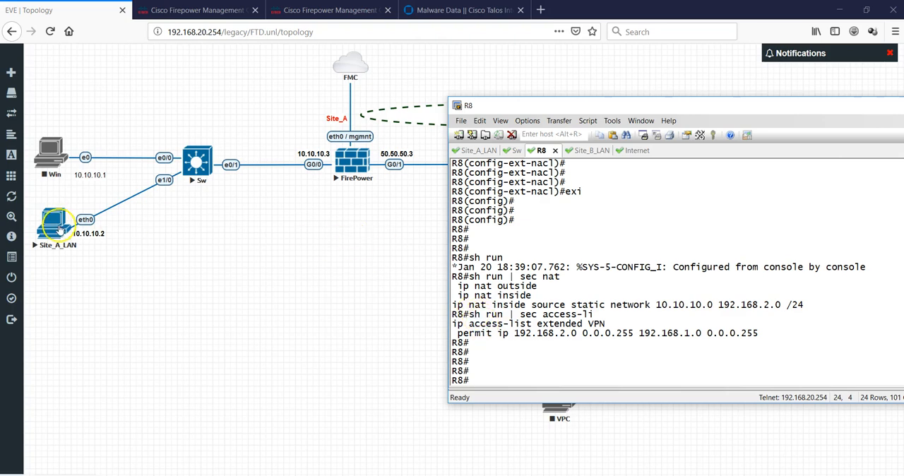
drag(531, 106, 234, 198)
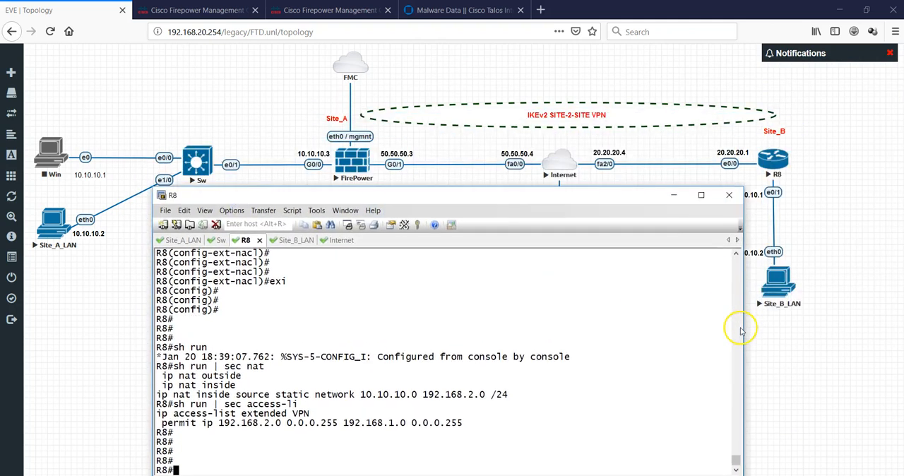
drag(742, 332, 654, 338)
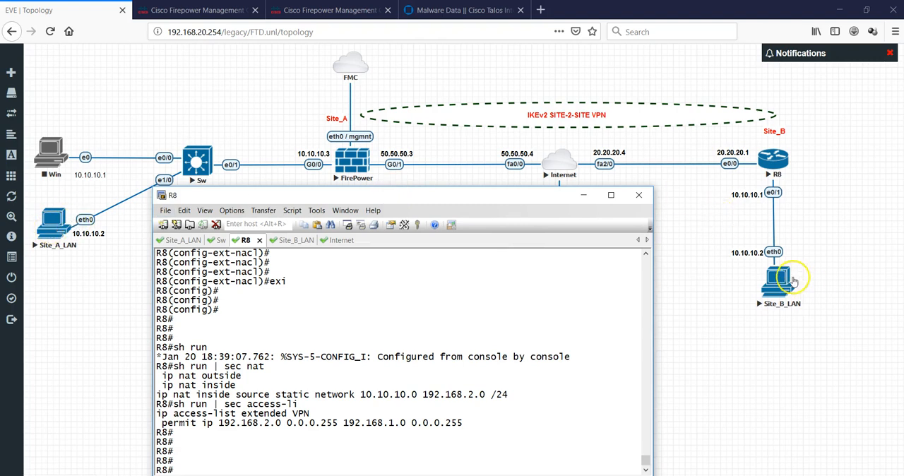
drag(373, 196, 412, 121)
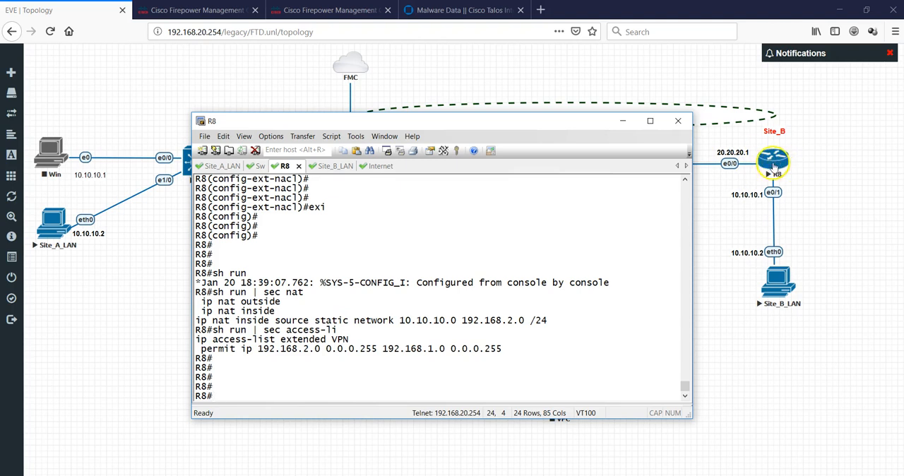
- Compare the translated network in R8's static NAT rule with the source and destination networks in the VPN access list
drag(196, 320, 511, 321)
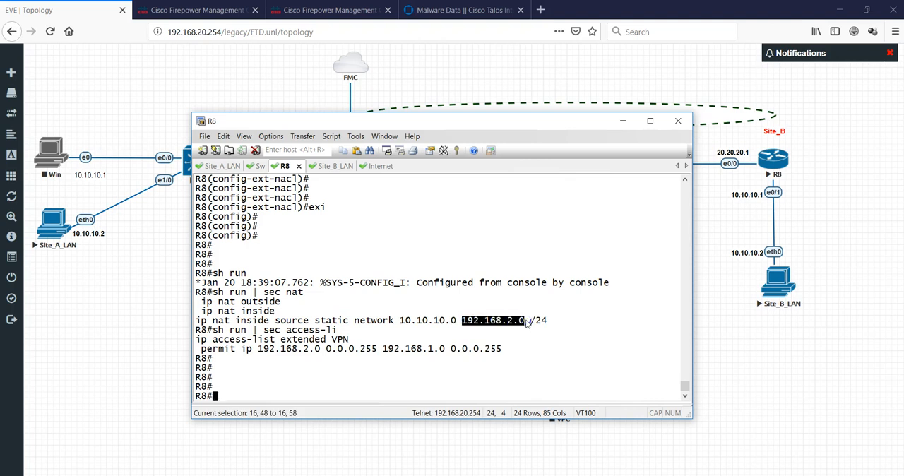
drag(526, 322, 526, 322)
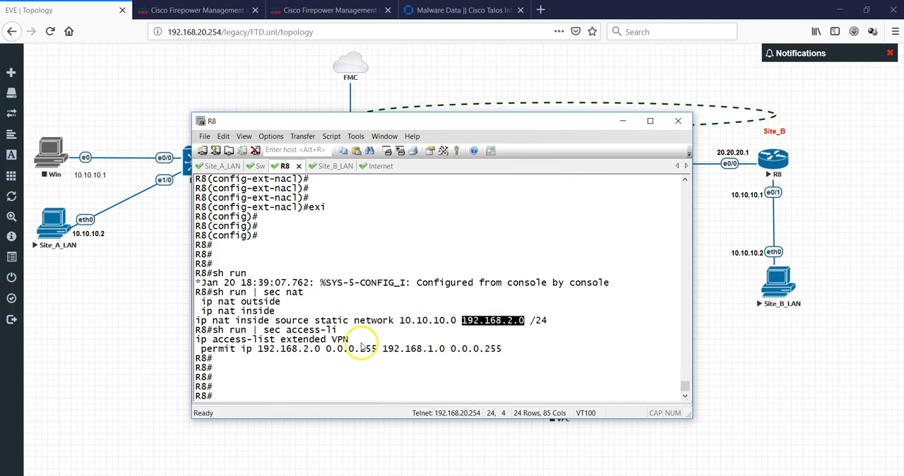
drag(258, 349, 320, 349)
drag(411, 321, 521, 322)
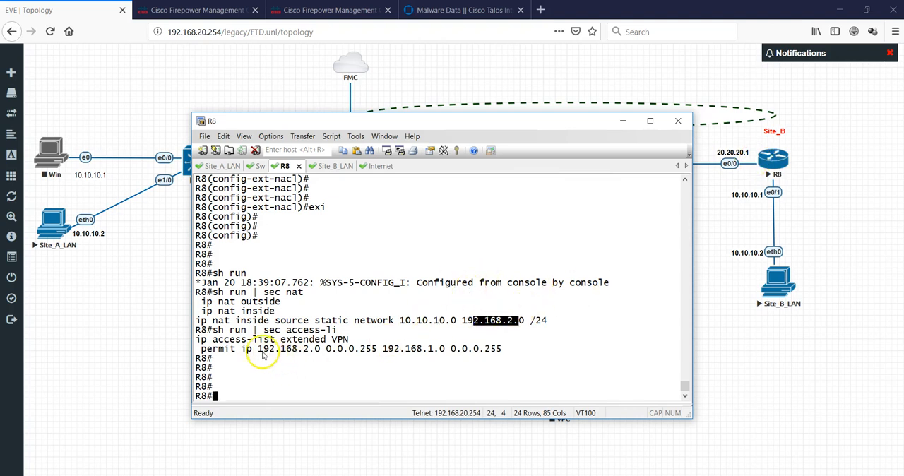
drag(258, 349, 316, 349)
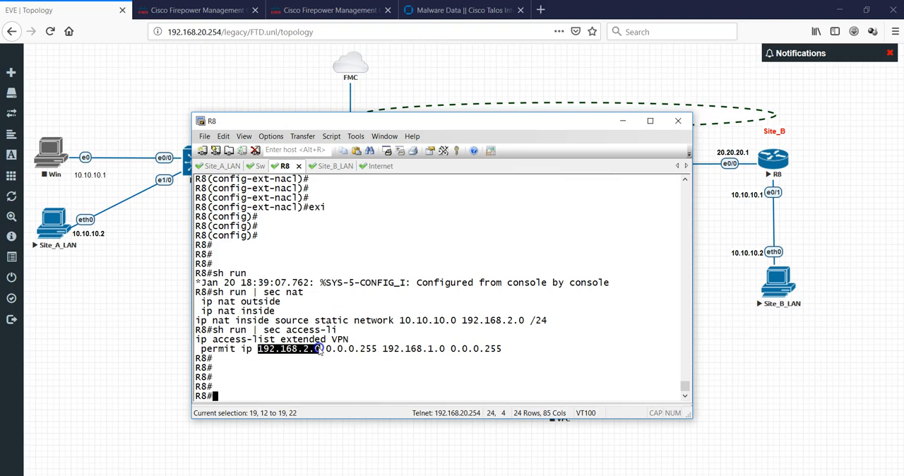
click(385, 349)
drag(385, 349, 446, 354)
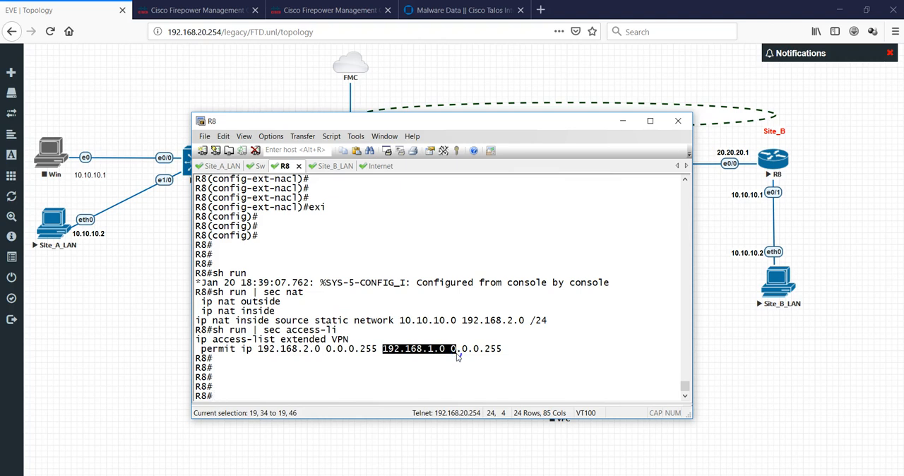
drag(457, 357, 457, 357)
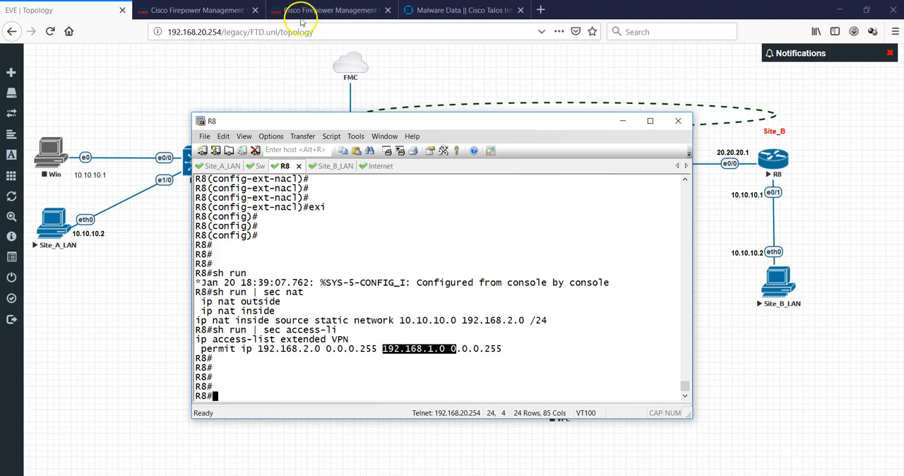
- Display the running configuration of R8's interfaces eth0/0 and eth0/1
click(377, 260)
text(sh run int eth0/0)
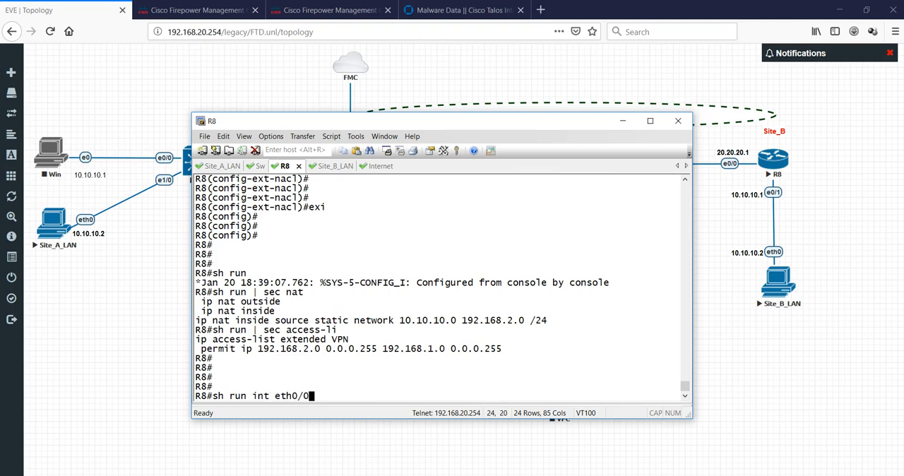
key(Return)
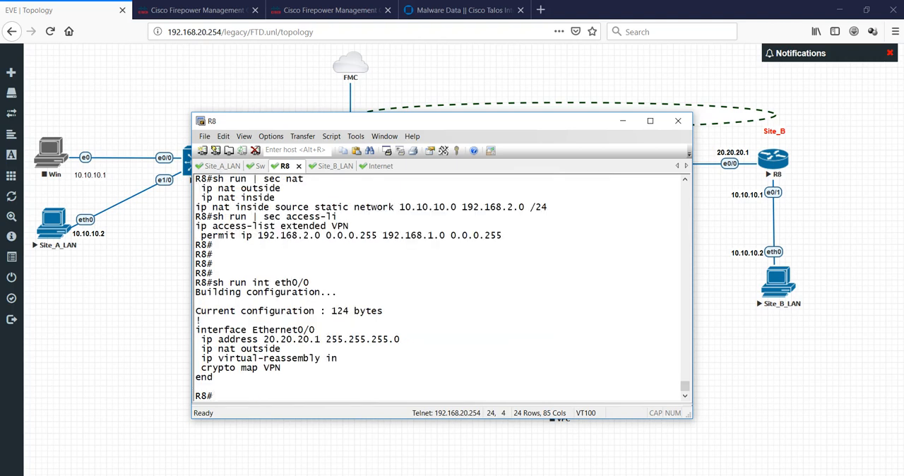
text(sh run int eth0/1)
key(Return)
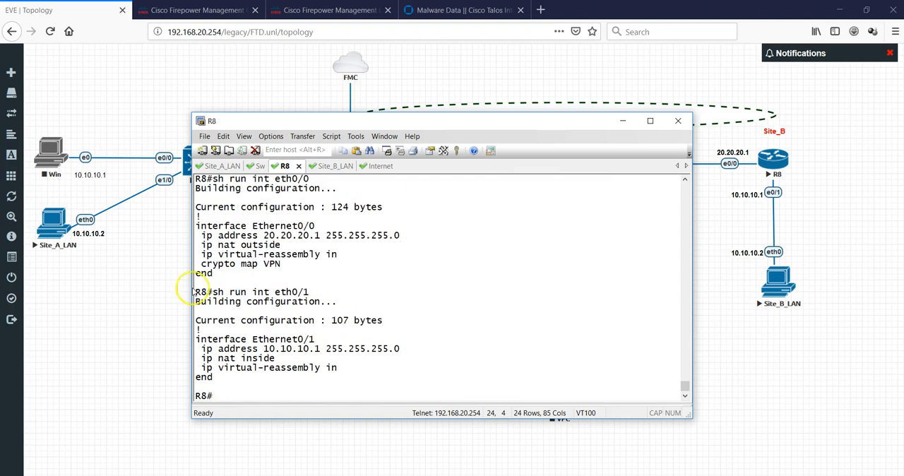
- Switch to Firepower Management Center, open the NAT policy named NAT, and compare its rules with the EVE topology
click(216, 11)
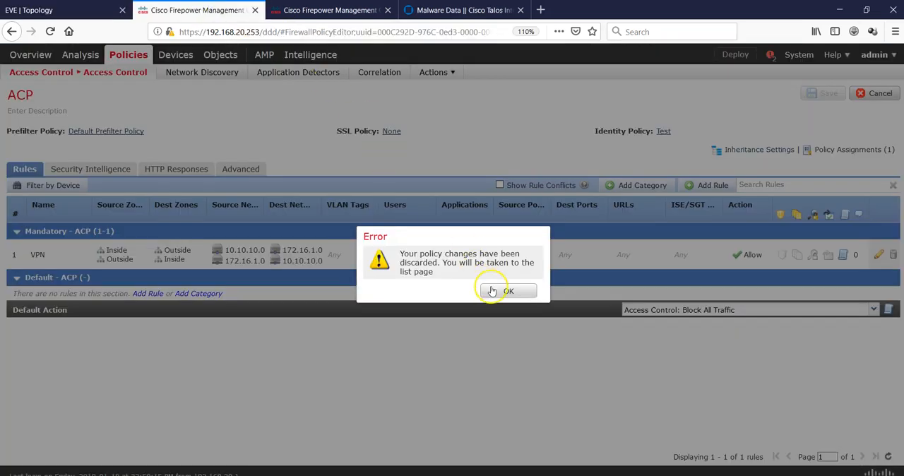
click(496, 292)
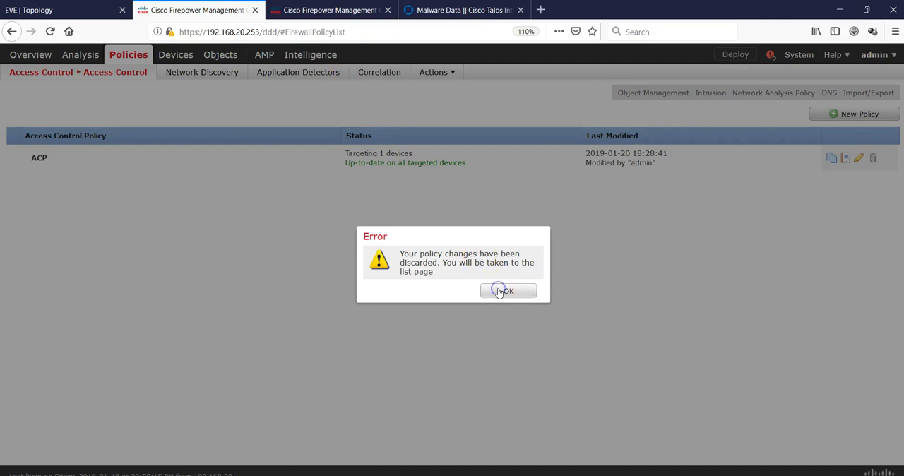
click(489, 290)
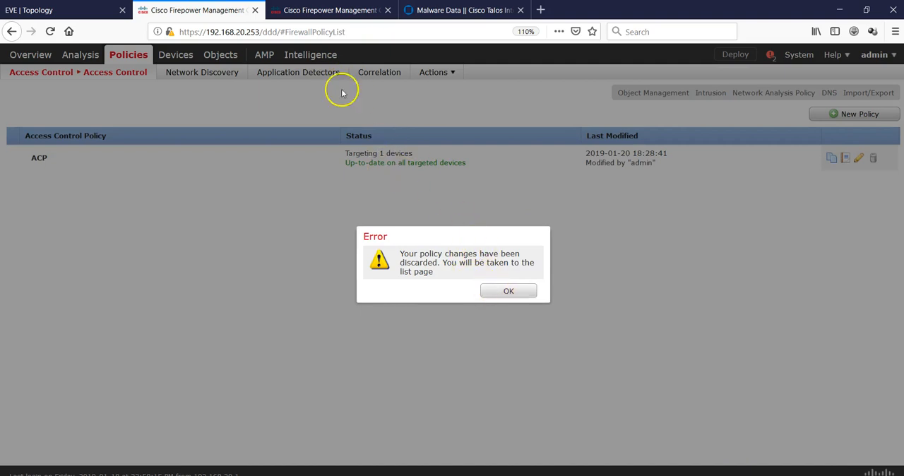
click(305, 9)
mouse_move(258, 54)
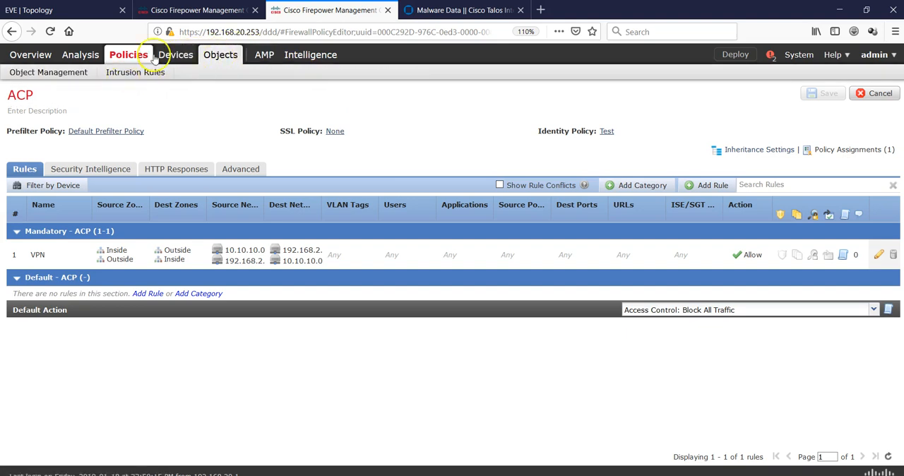
click(115, 73)
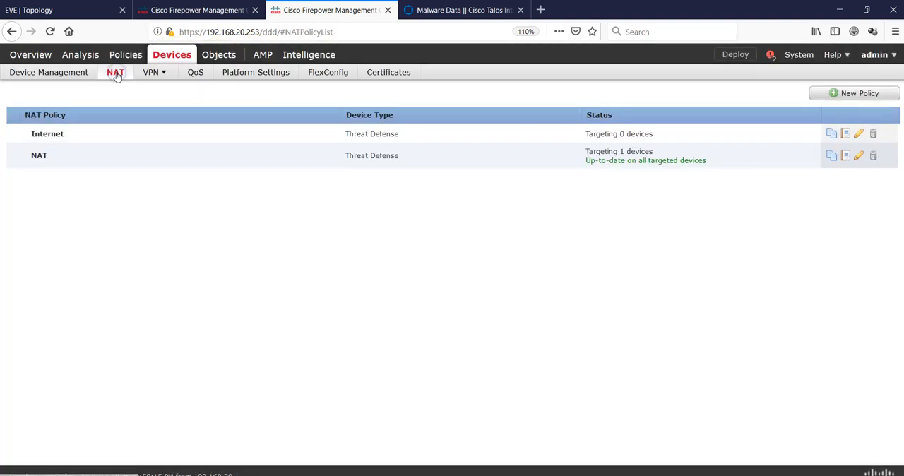
click(858, 157)
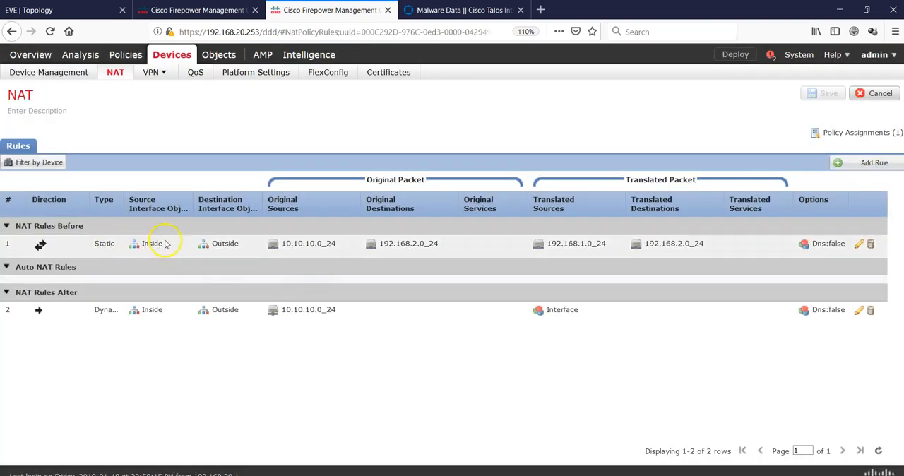
click(62, 8)
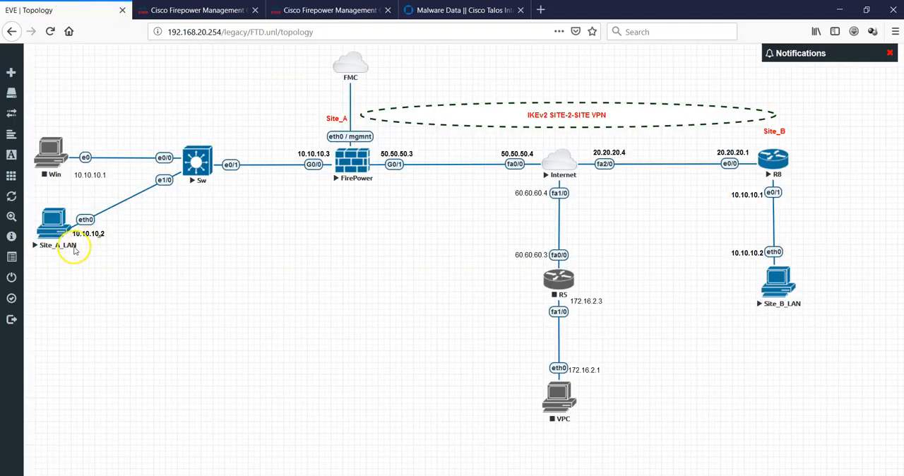
click(304, 10)
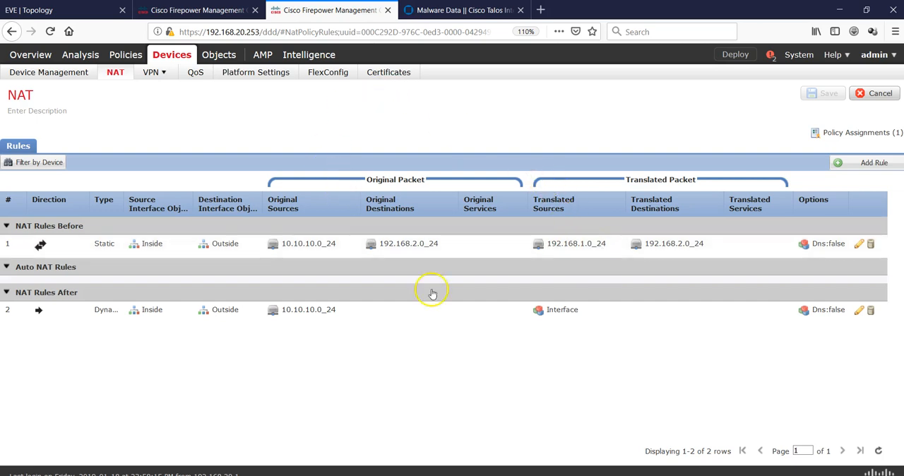
- Switch to R8's console, display the NAT section of the running configuration, and highlight the translated network
key(alt+Tab)
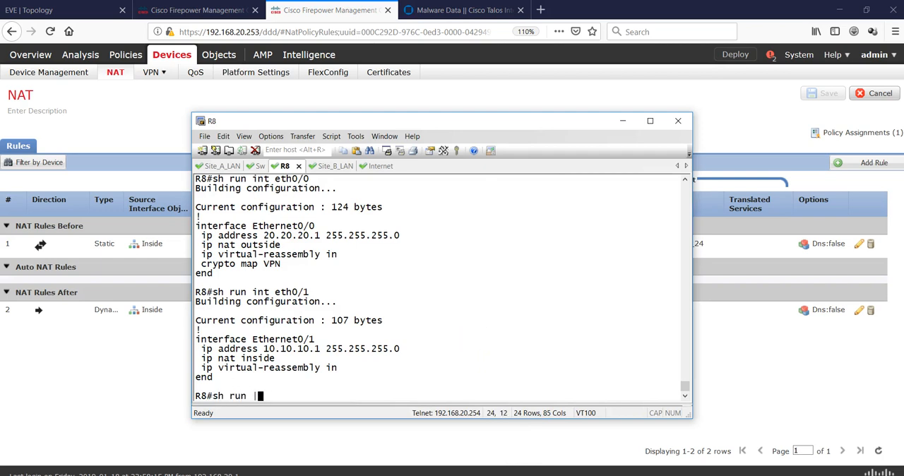
text(sh run | sec nat)
key(Return)
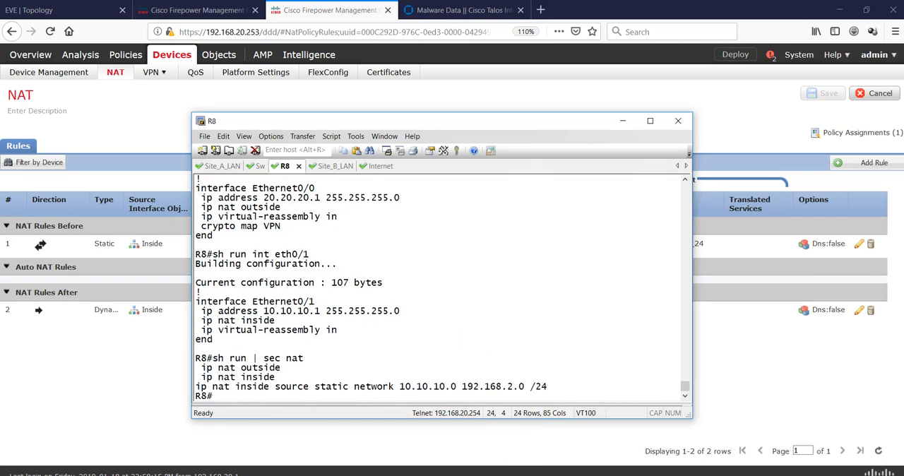
drag(565, 386, 471, 389)
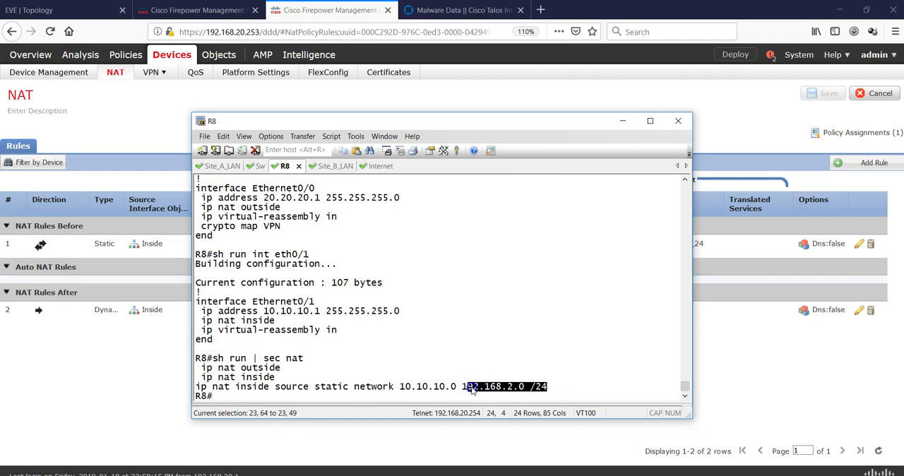
- Compare the Firepower static NAT rule's original and translated networks with R8's static NAT, uncovering each in turn
drag(410, 126, 522, 309)
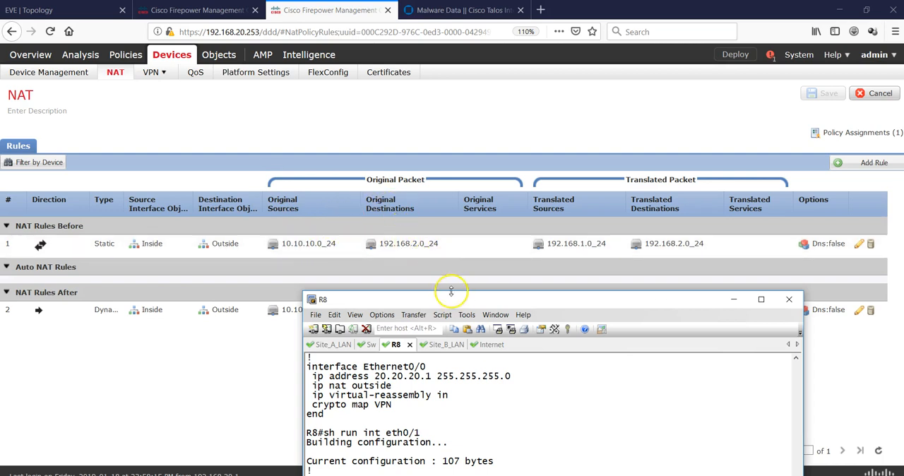
drag(456, 303, 626, 71)
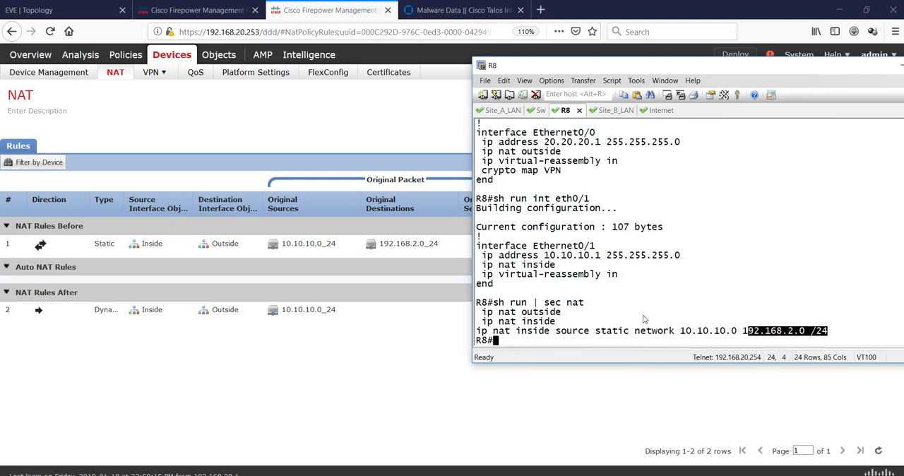
drag(652, 64, 579, 367)
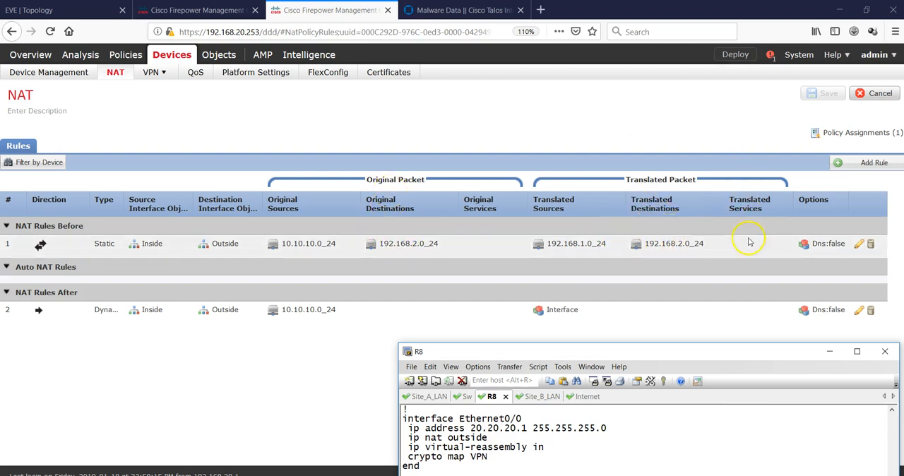
drag(725, 355, 628, 98)
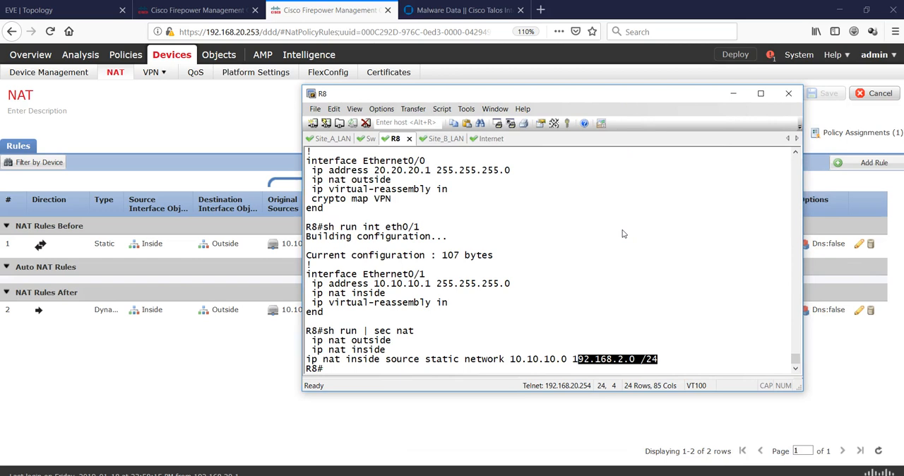
- Display the IKEv2 security associations on R8
key(Return)
key(Return)
text(sh crypto ike)
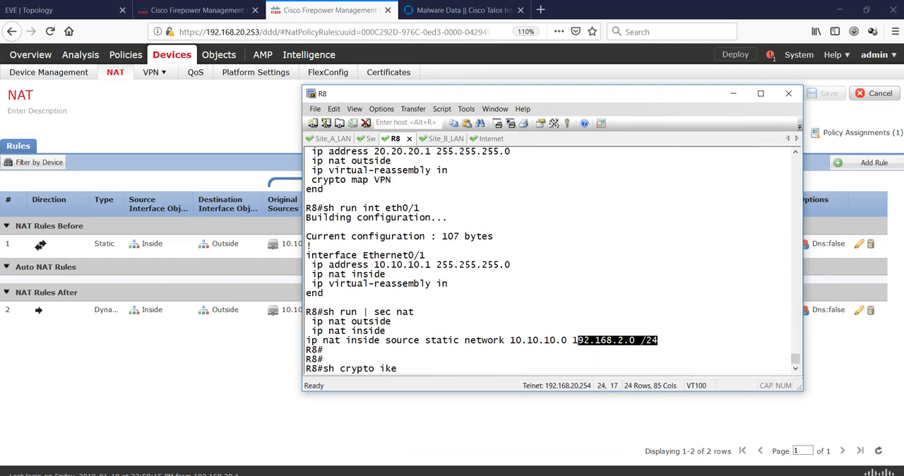
text(v2 sa)
key(Return)
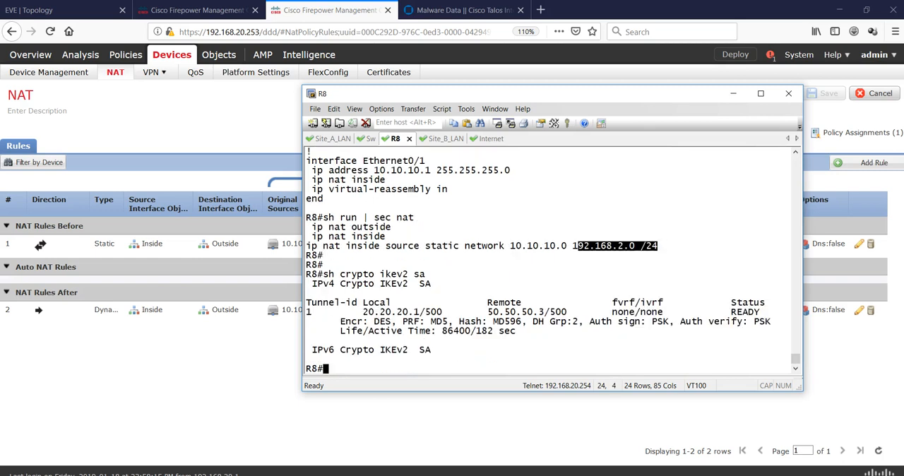
- Switch to the FirePower console and display its IKEv2 security associations with show crypto ikev2 sa
key(Return)
key(Return)
key(Return)
key(Return)
key(Return)
key(Return)
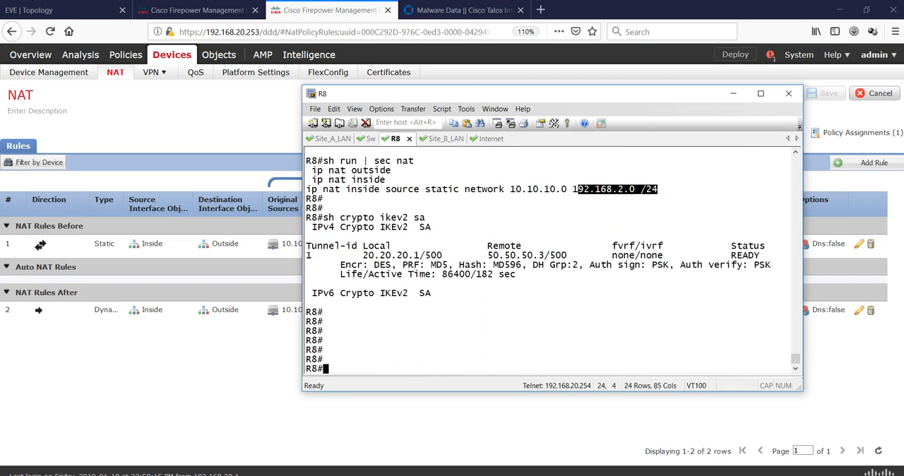
click(691, 474)
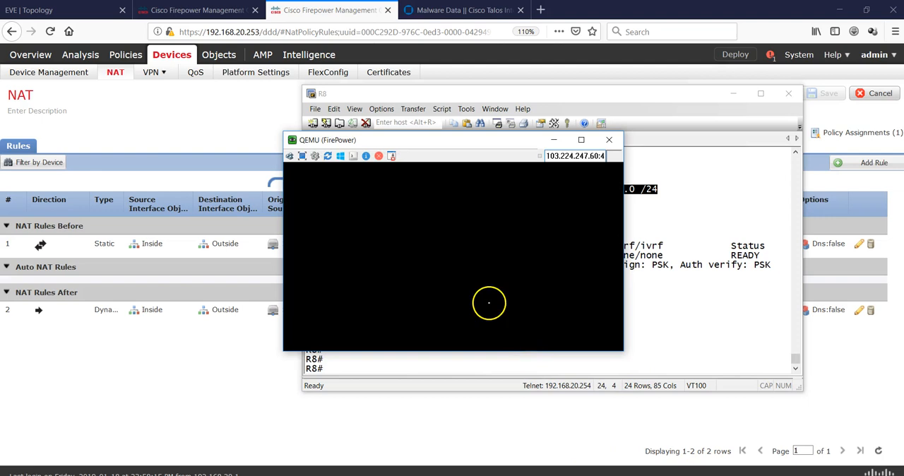
key(Return)
key(Return)
key(Return)
text(sh cr)
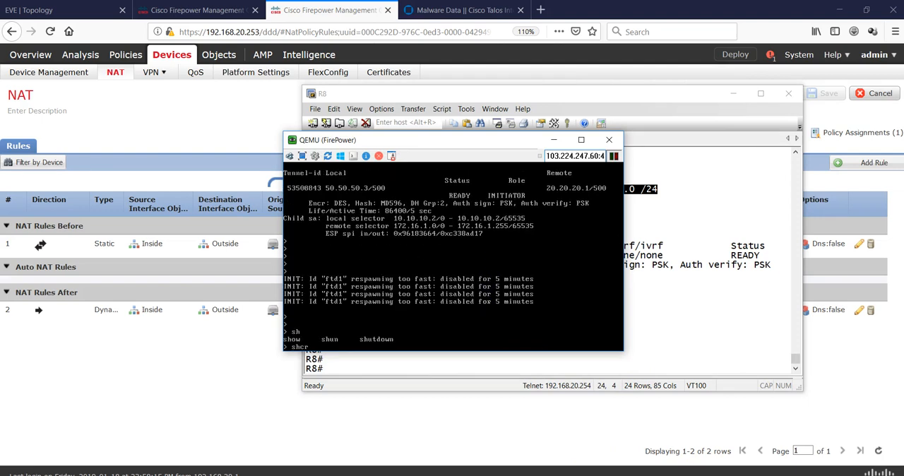
text(ow crypto ikev2 sa)
key(Return)
- Display the IPsec security associations on the FirePower console, including the inbound and outbound ESP details
text(s)
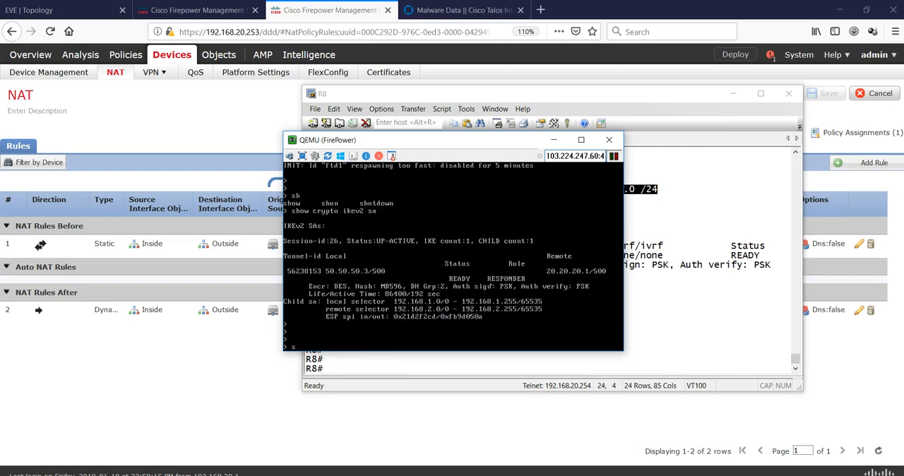
text(h cry)
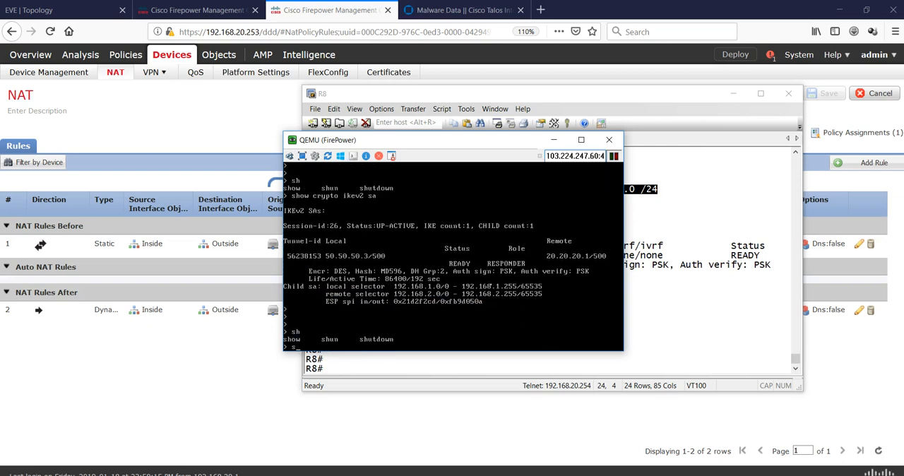
key(Tab)
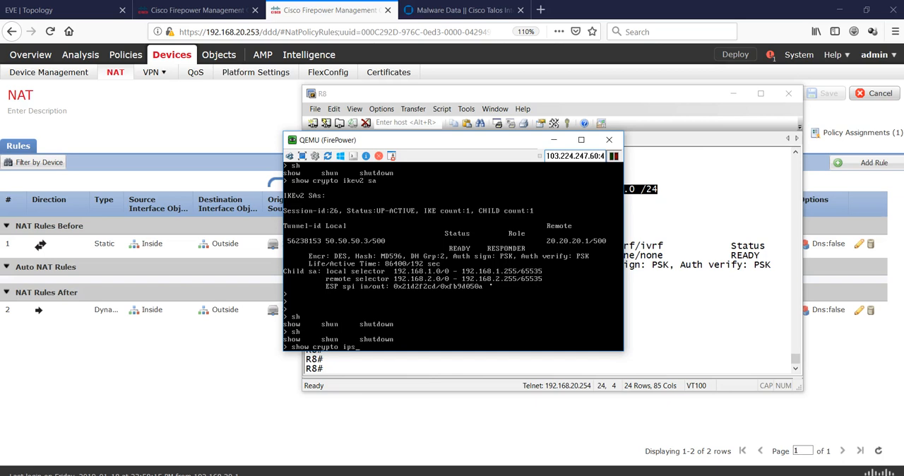
key(Return)
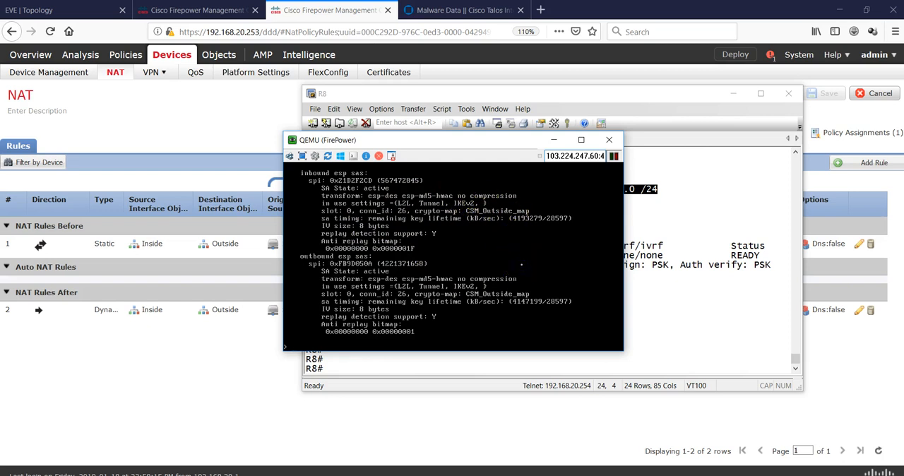
key(Return)
key(Return)
key(Return)
key(Return)
key(Return)
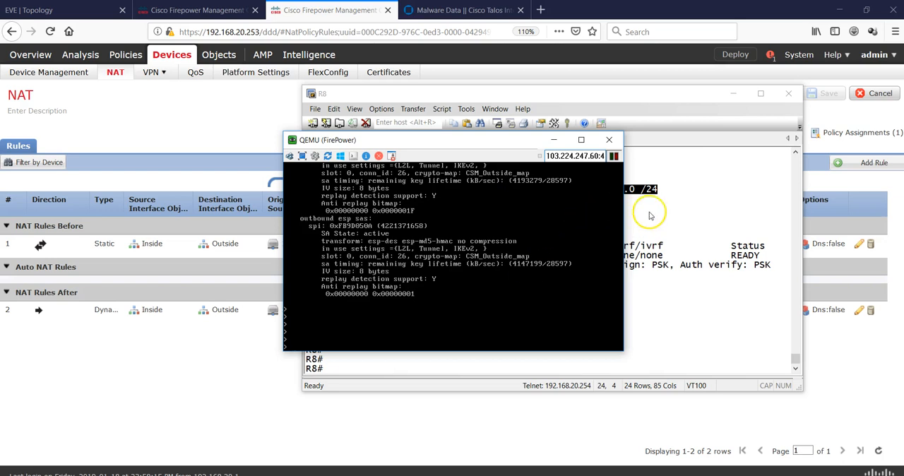
- Return to R8's console and page through the complete output of sh crypto ipsec sa
click(667, 215)
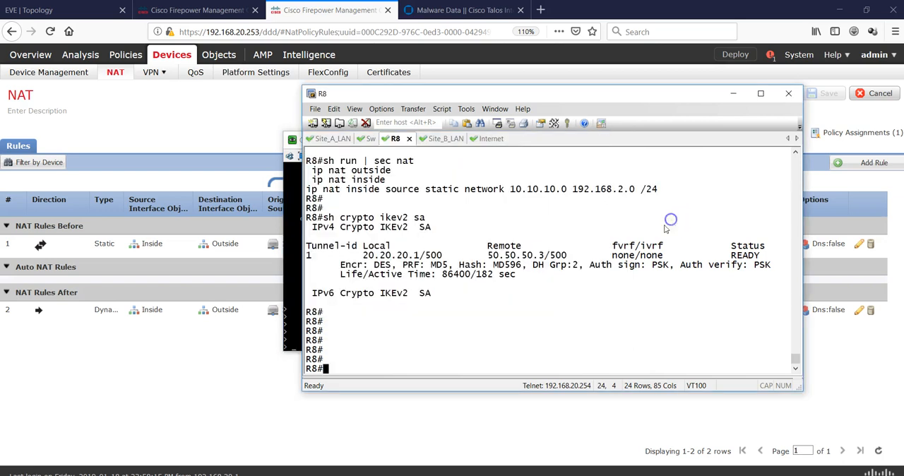
text(sh crypto ipsec sa)
key(Return)
key(Return)
key(Return)
key(Return)
key(Return)
key(Return)
key(Return)
key(Return)
key(Return)
key(Return)
key(Return)
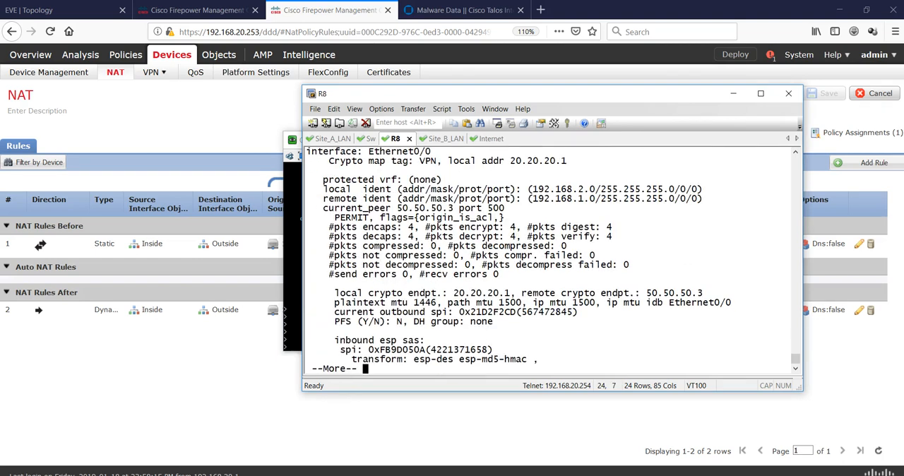
key(Return)
key(Return)
key(Return)
key(Return)
key(Return)
key(Return)
key(Return)
key(Return)
key(Return)
key(Return)
key(Return)
key(Return)
key(Return)
key(Return)
key(Return)
key(Return)
key(Return)
key(Return)
key(Return)
key(Return)
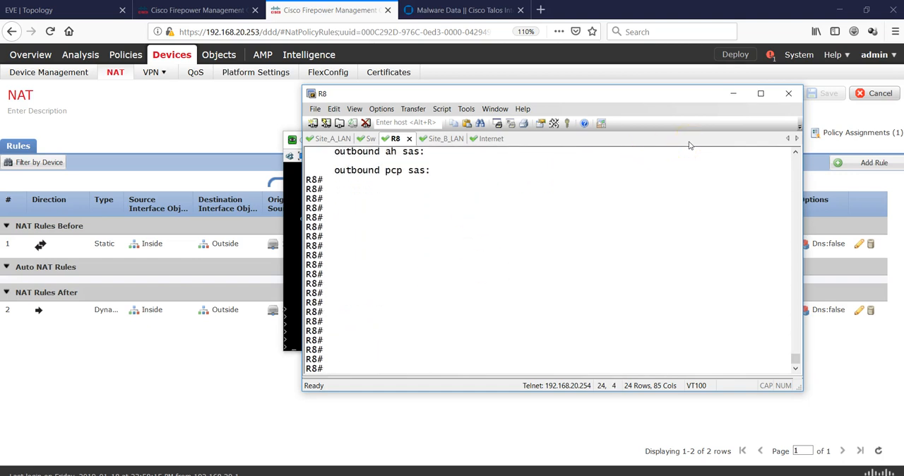
- Minimize R8's console and move the FirePower console higher over the NAT policy page
click(733, 94)
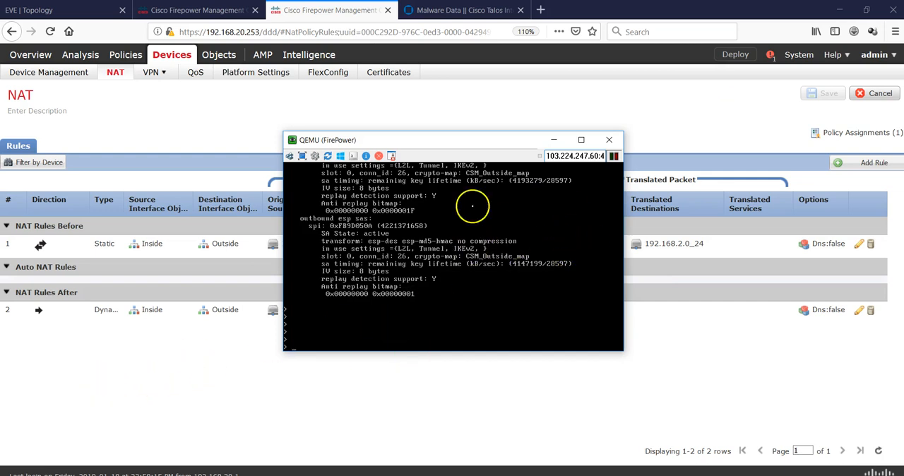
drag(474, 139, 477, 103)
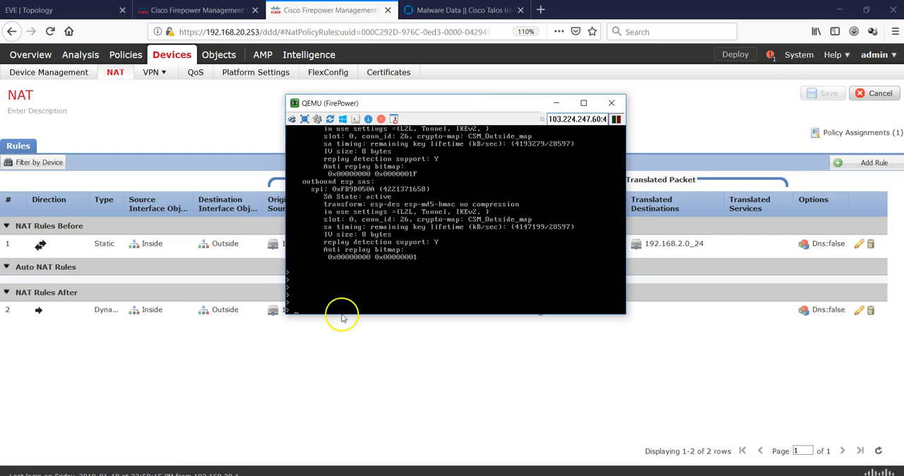